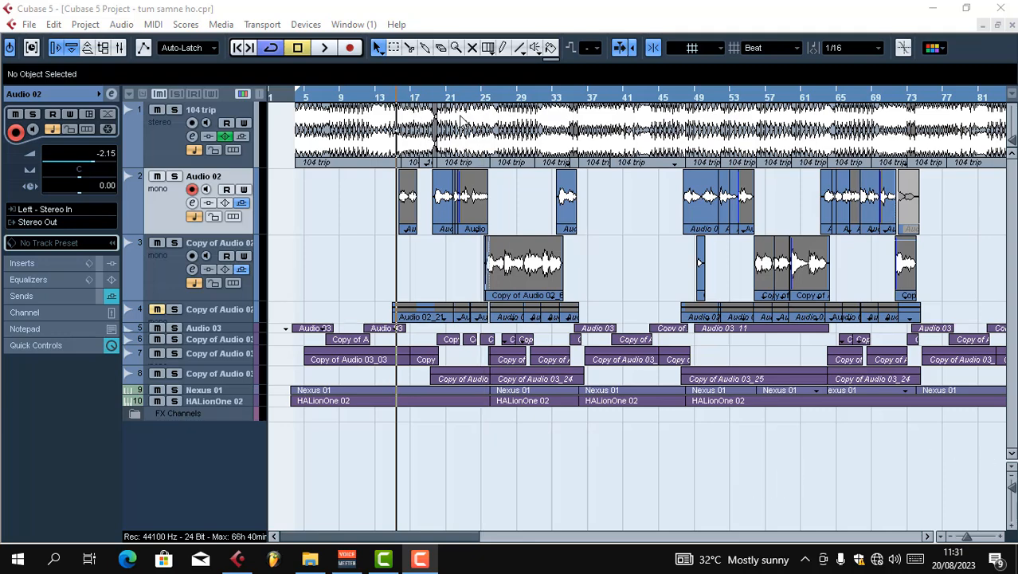
pyautogui.press('h')
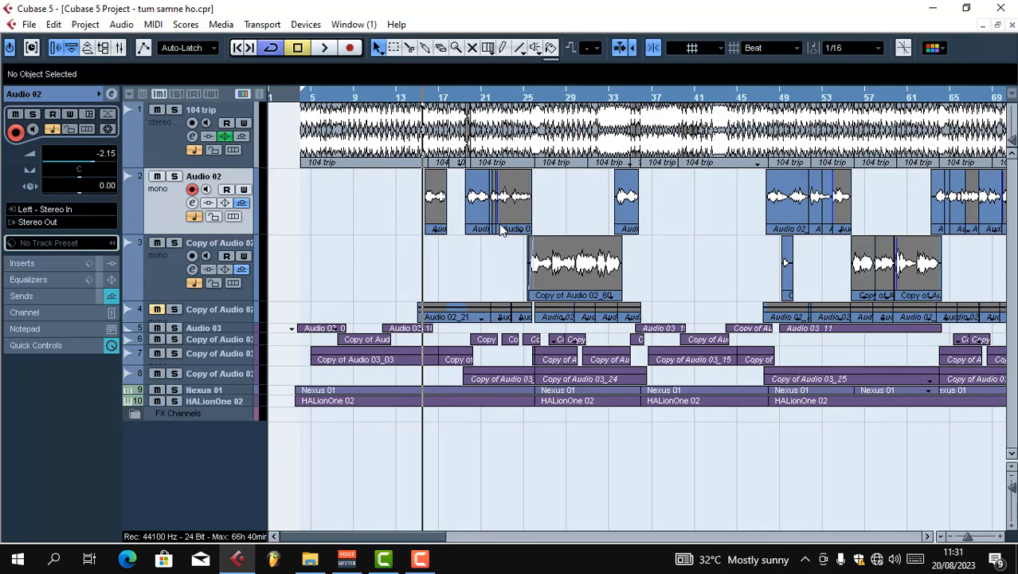
pyautogui.press('g')
pyautogui.press('g')
pyautogui.press('g')
pyautogui.press('g')
pyautogui.press('g')
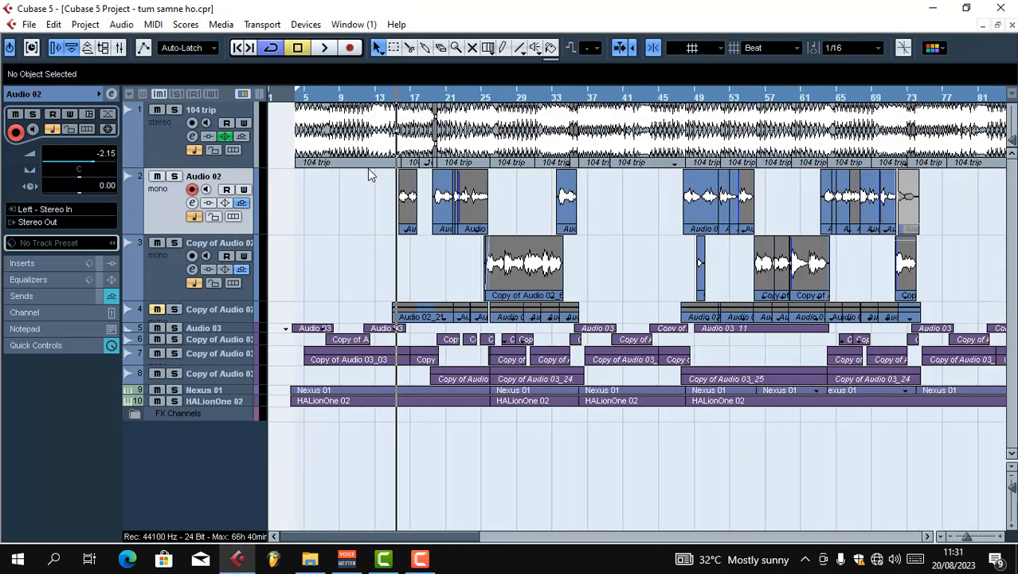
pyautogui.press('h')
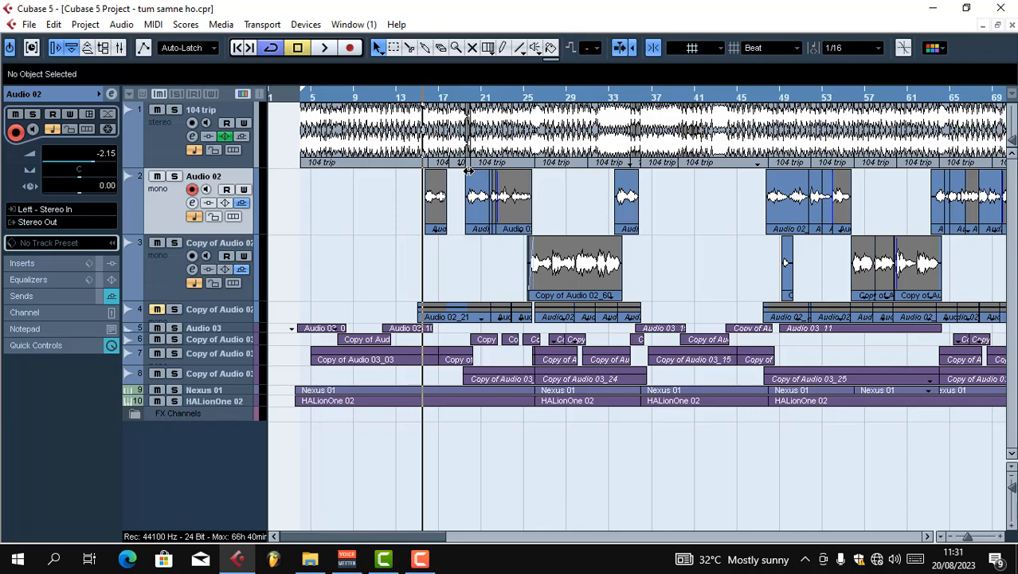
pyautogui.press('h')
pyautogui.press('h')
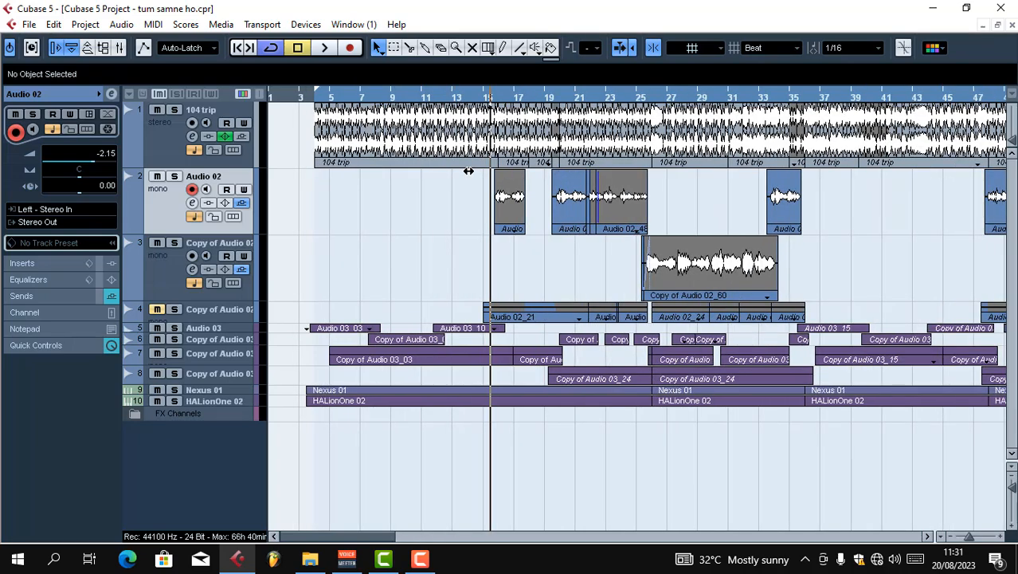
pyautogui.press('h')
pyautogui.press('g')
pyautogui.press('g')
pyautogui.press('g')
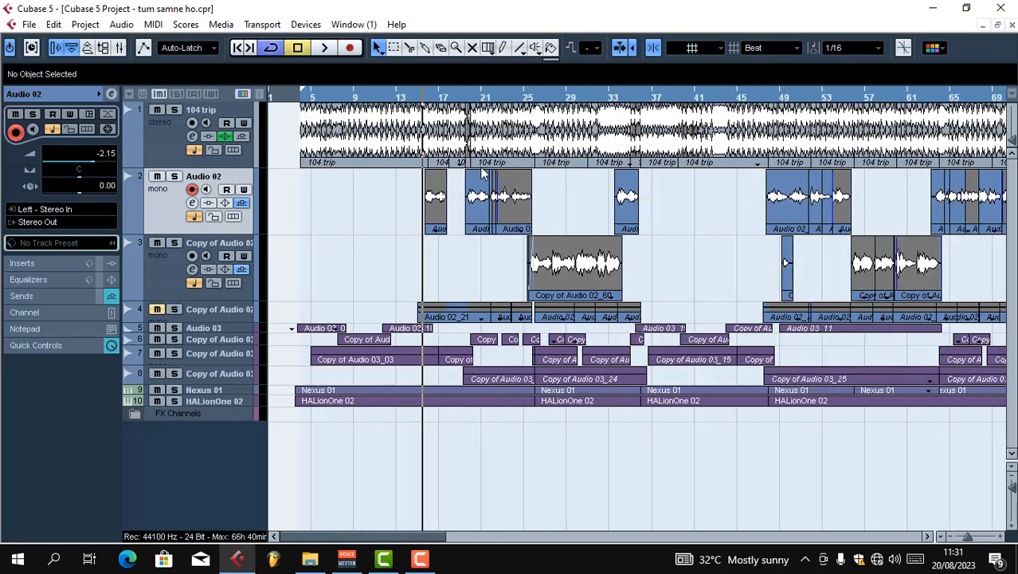
pyautogui.press('g')
pyautogui.press('h')
pyautogui.press('h')
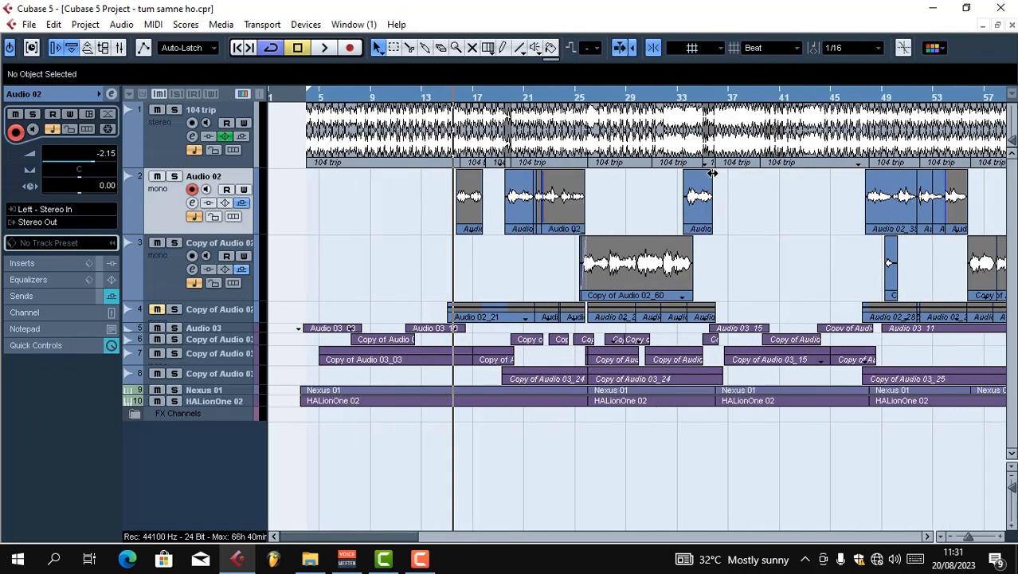
pyautogui.press('h')
pyautogui.press('g')
pyautogui.press('h')
pyautogui.press('h')
pyautogui.press('h')
pyautogui.press('h')
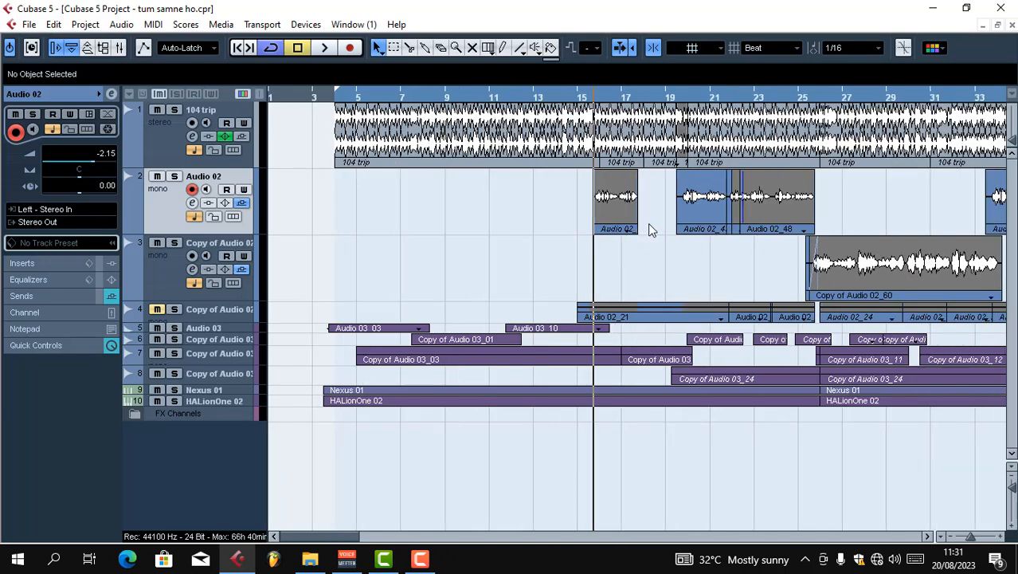
pyautogui.press('g')
pyautogui.press('g')
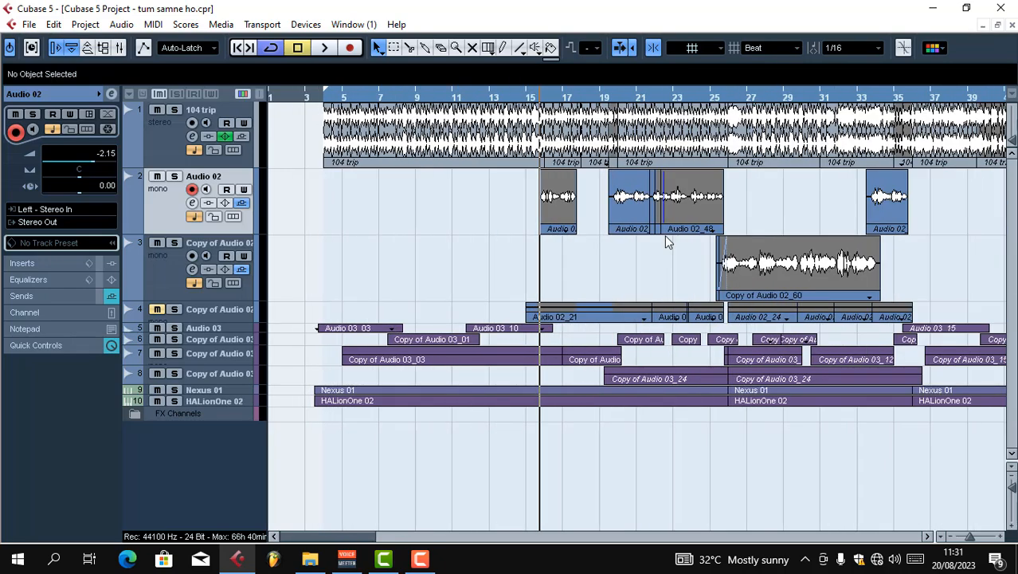
pyautogui.press('h')
pyautogui.press('g')
pyautogui.press('g')
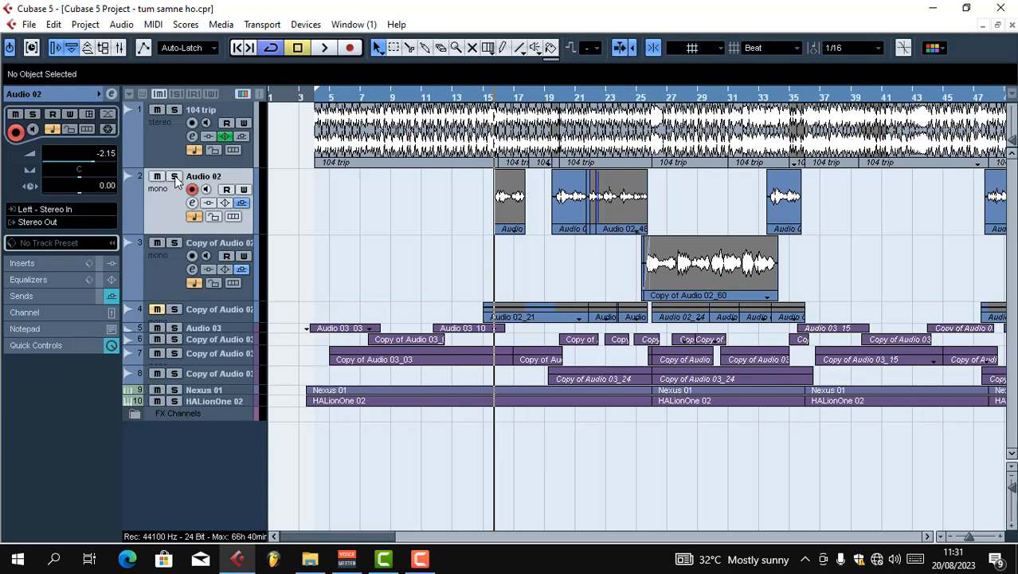
# Solo the Audio 02 vocal track and play the project to hear it on its own
pyautogui.click(175, 178)
pyautogui.press('space')
pyautogui.press('h')
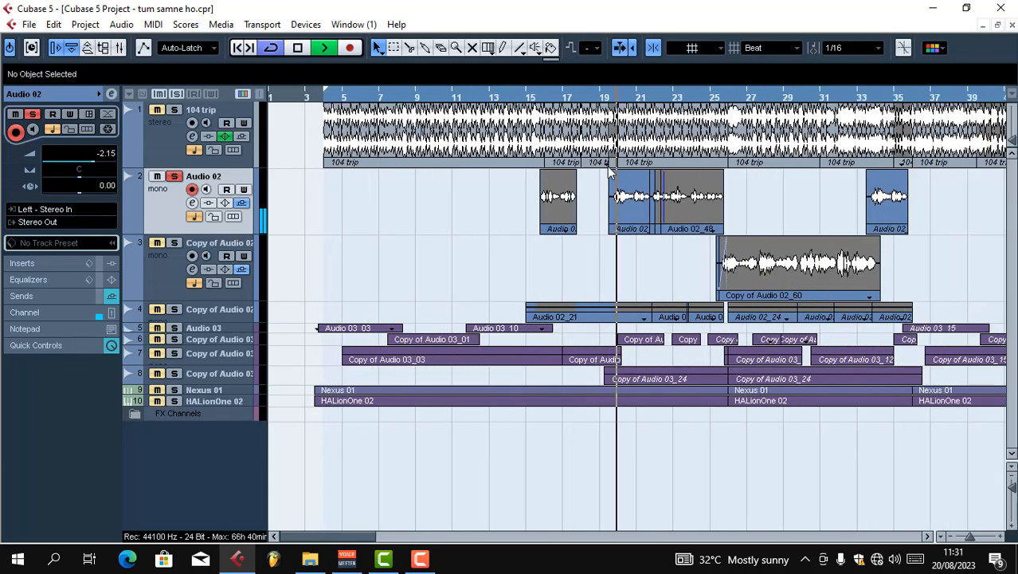
pyautogui.press('h')
pyautogui.press('g')
pyautogui.press('h')
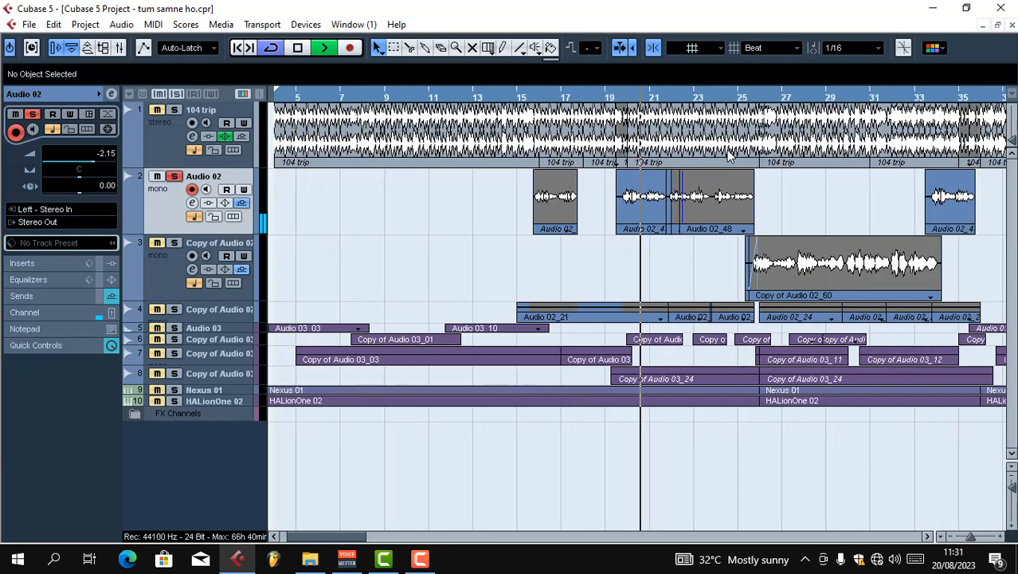
pyautogui.press('g')
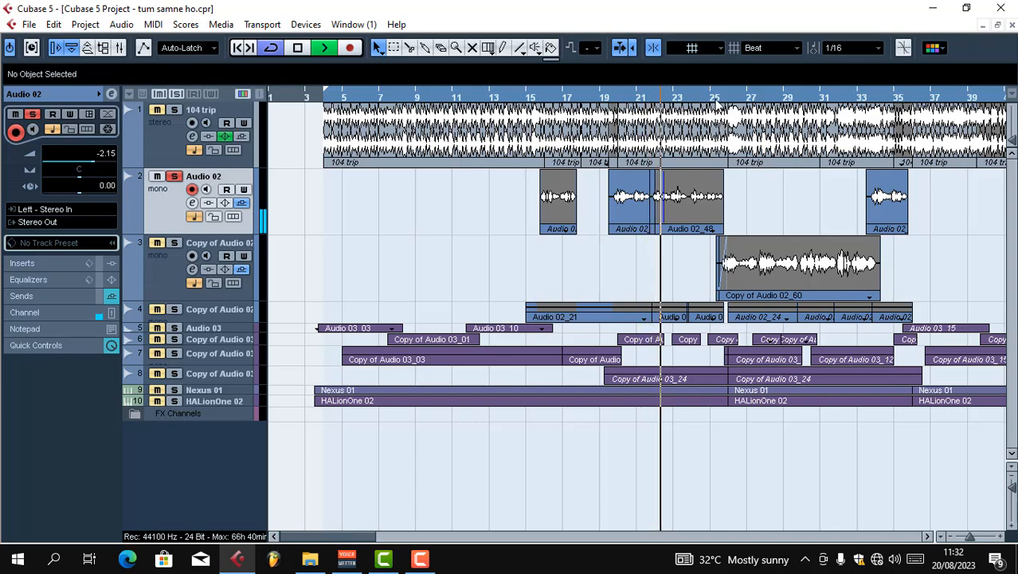
pyautogui.press('h')
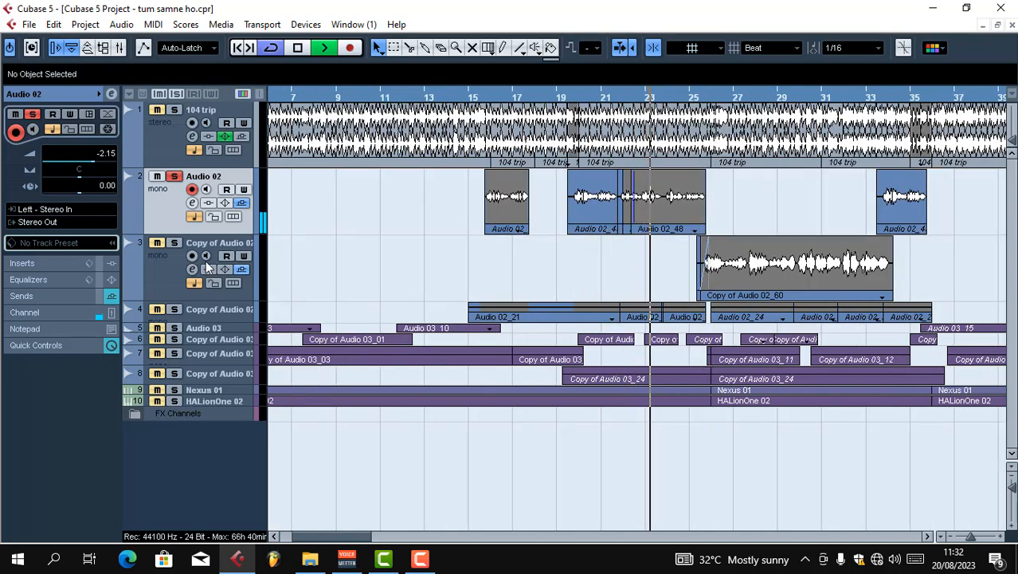
# Solo the copied vocal track on track 3 as well, listen through its phrase and the following Audio 02 clip, and stop playback
pyautogui.press('g')
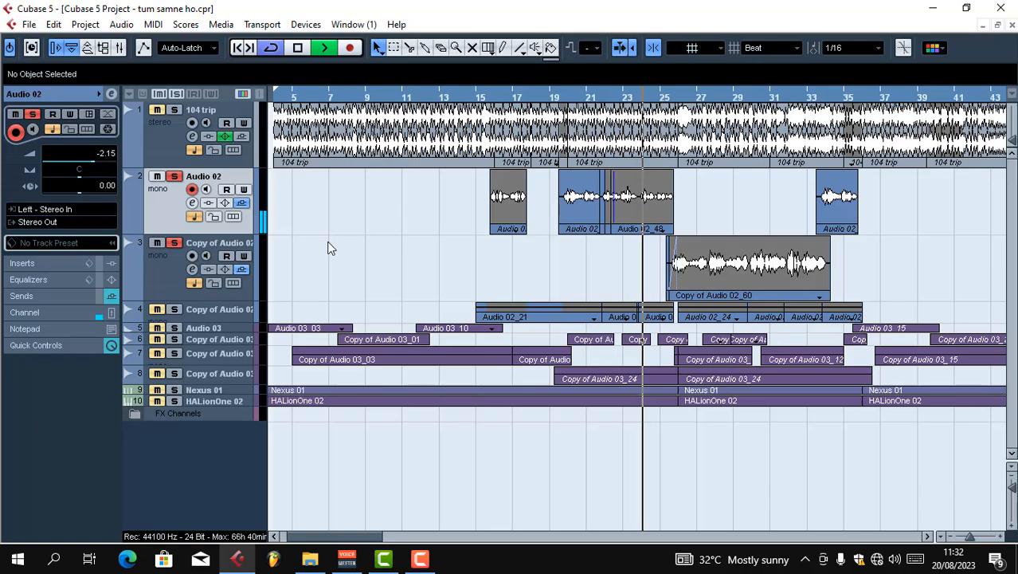
pyautogui.press('h')
pyautogui.press('h')
pyautogui.press('h')
pyautogui.press('h')
pyautogui.press('h')
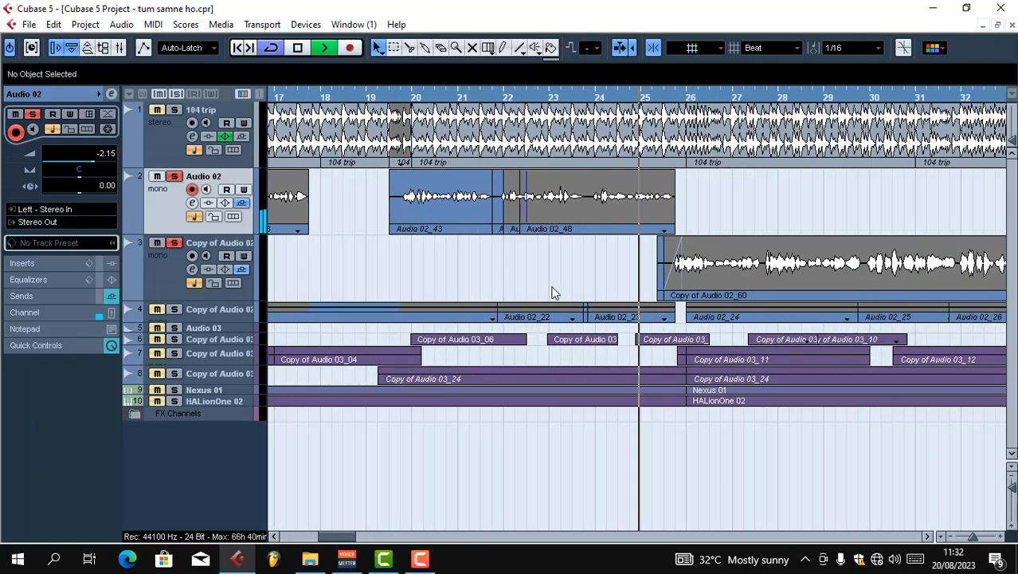
pyautogui.press('g')
pyautogui.press('g')
pyautogui.press('g')
pyautogui.press('g')
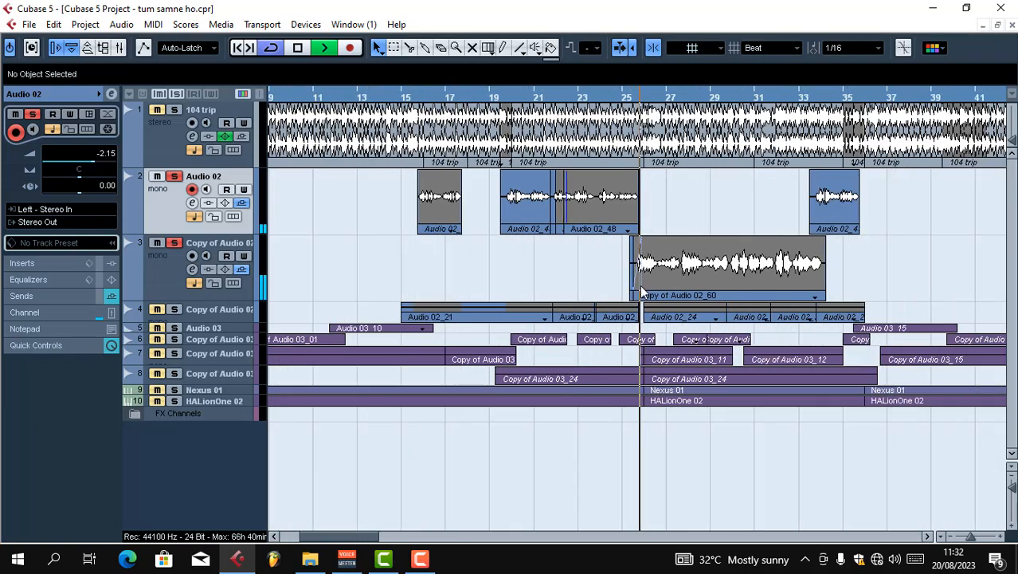
pyautogui.press('g')
pyautogui.press('g')
pyautogui.press('g')
pyautogui.press('h')
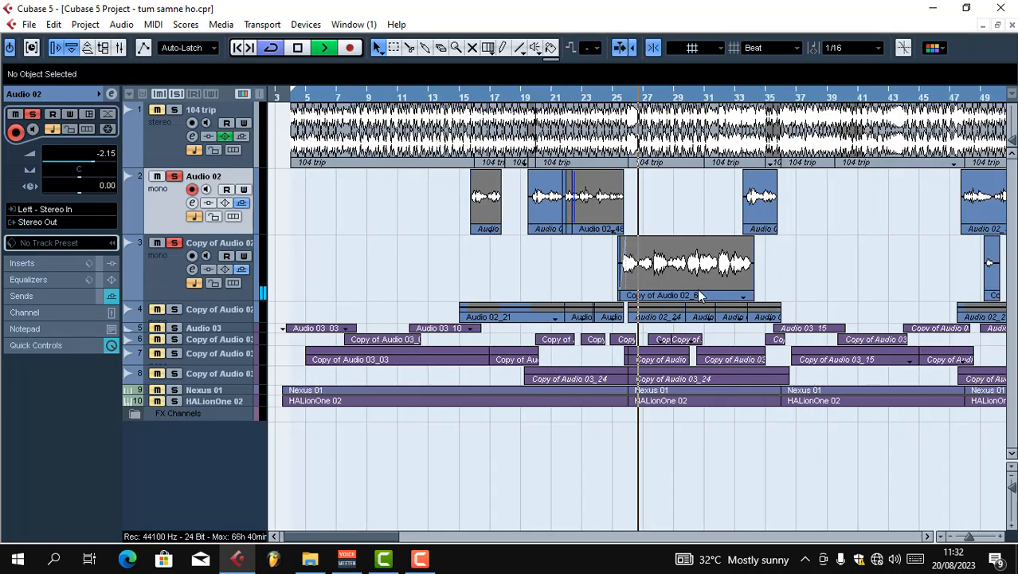
pyautogui.press('h')
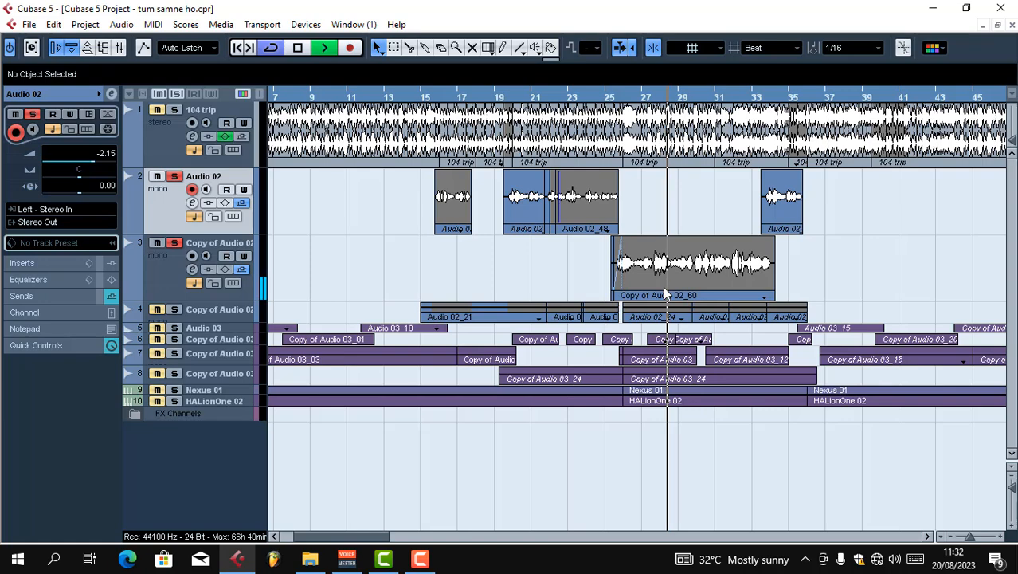
pyautogui.press('g')
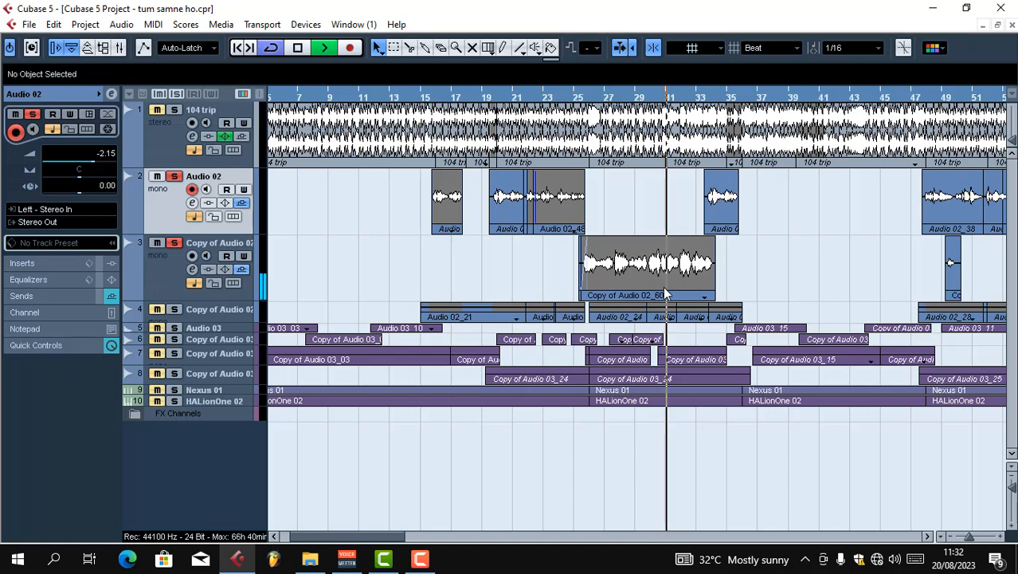
pyautogui.press('h')
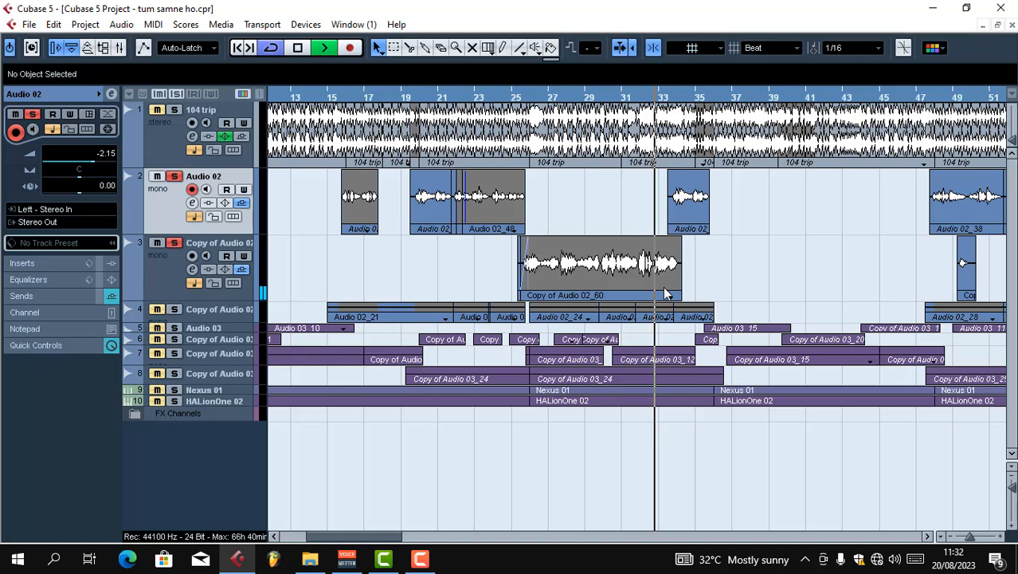
pyautogui.press('g')
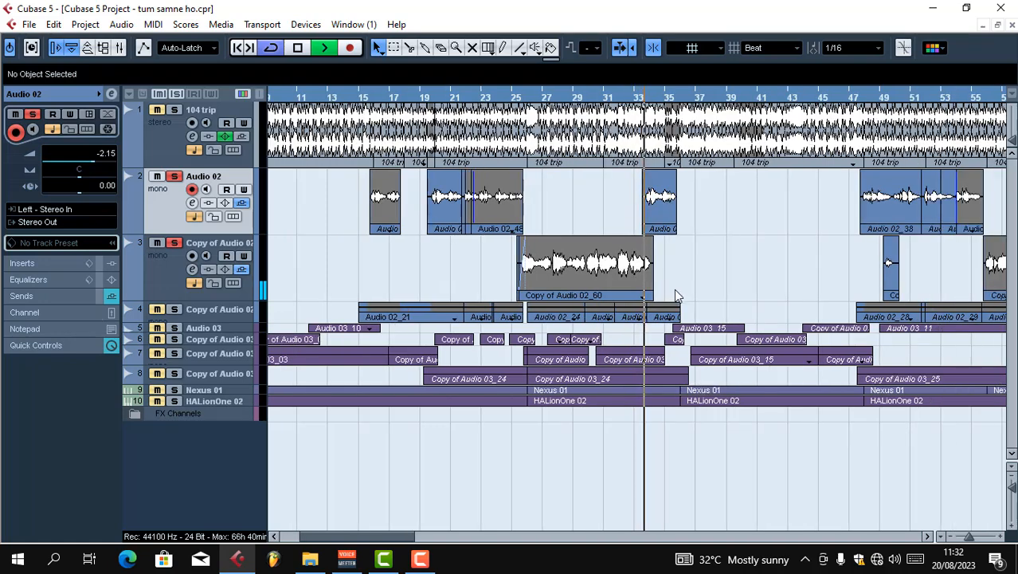
pyautogui.press('g')
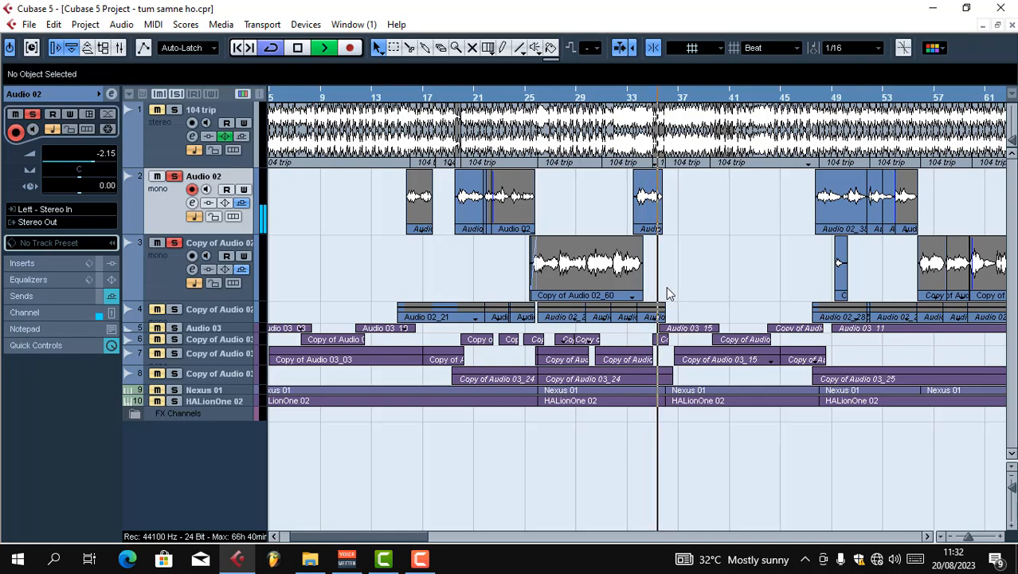
pyautogui.press('space')
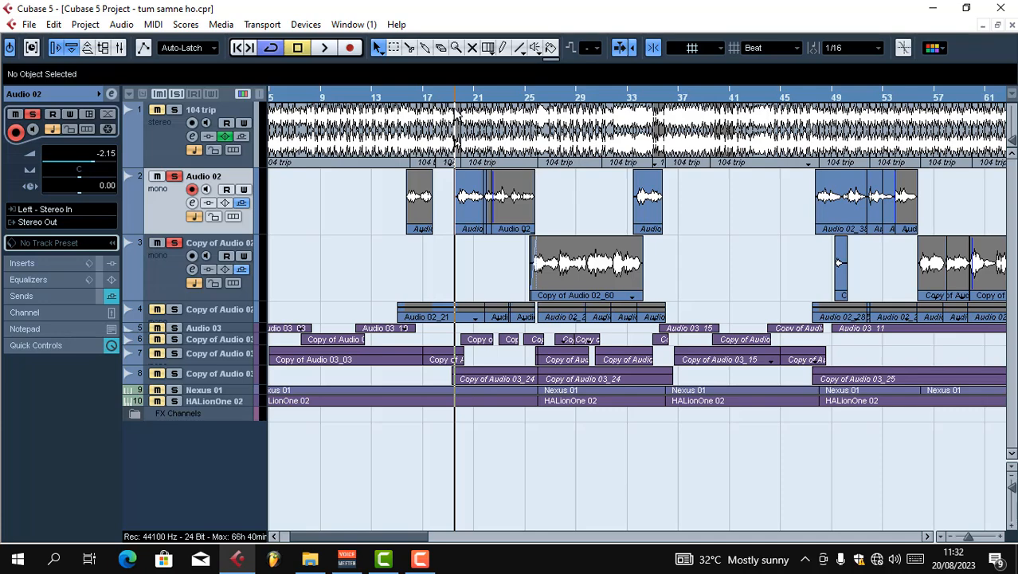
# Open the channel settings of Audio 02 and load AutoTuneVST in the first insert slot
pyautogui.click(194, 203)
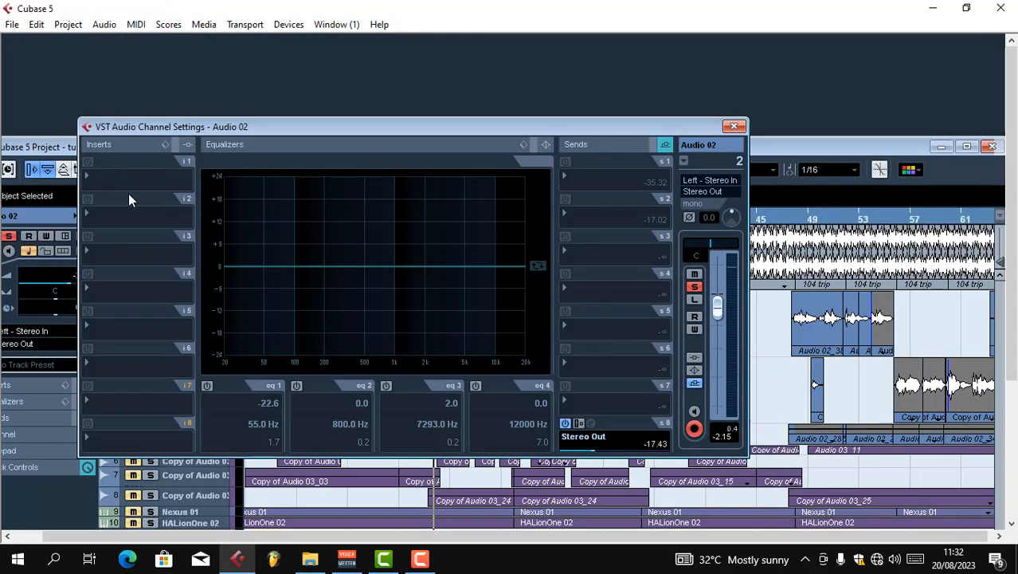
pyautogui.click(86, 176)
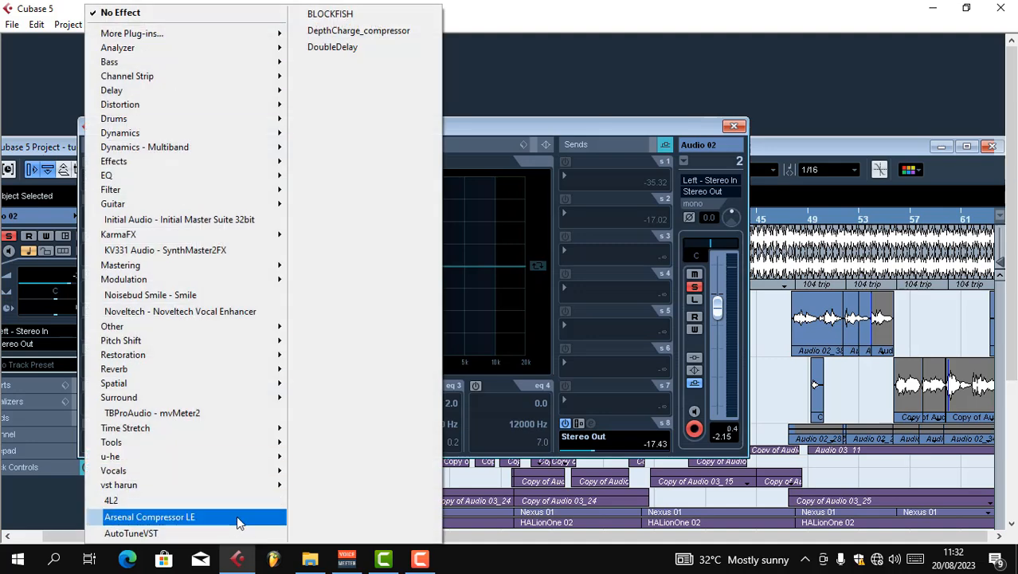
pyautogui.click(234, 533)
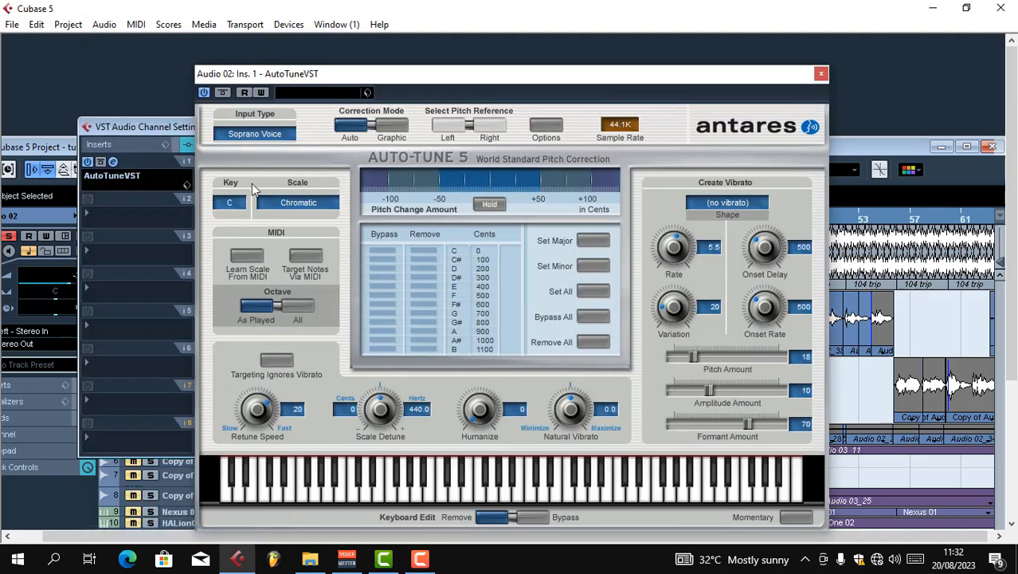
# Set the Auto-Tune key to A and the scale to Major
pyautogui.click(239, 203)
pyautogui.click(263, 367)
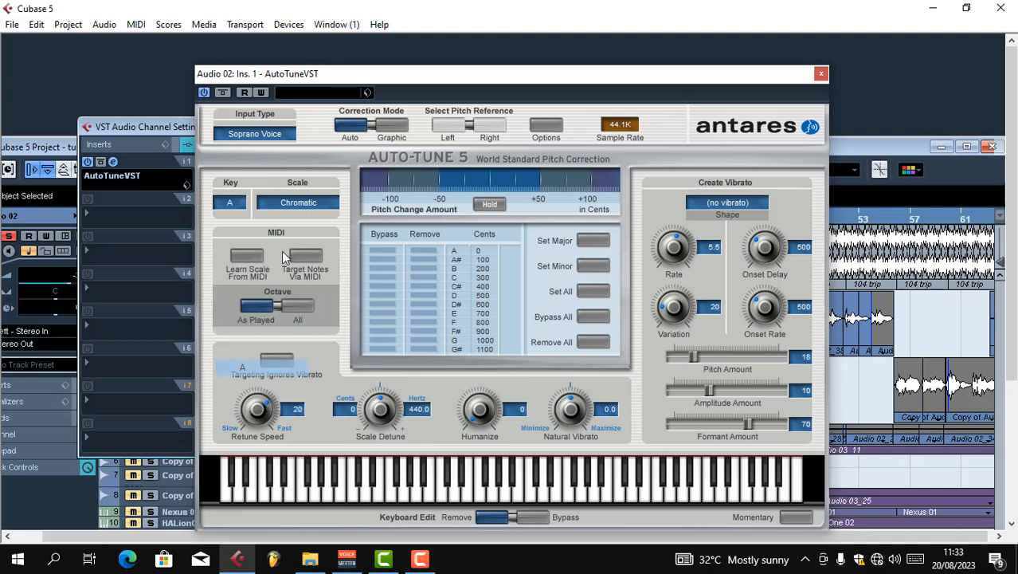
pyautogui.click(284, 206)
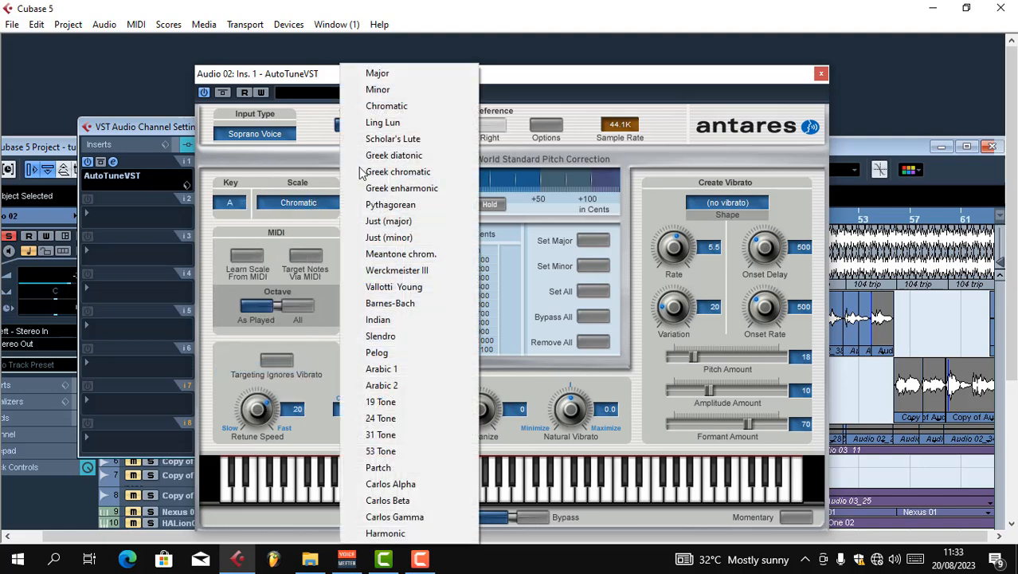
pyautogui.click(418, 79)
# Set the Auto-Tune retune speed to 41, choose the input type for the voice, and close the plug-in window
pyautogui.moveTo(257, 408); pyautogui.dragTo(247, 416)
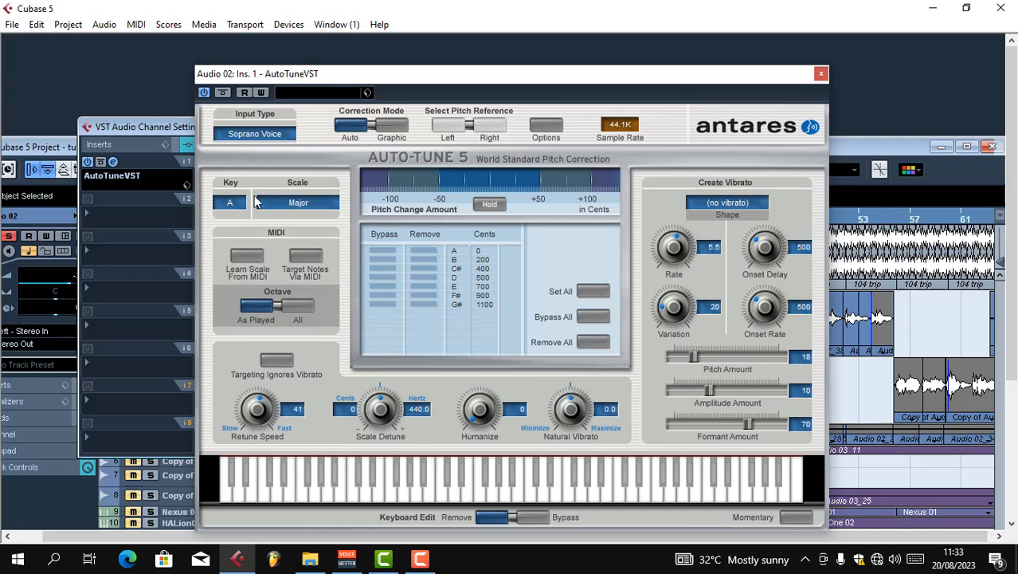
pyautogui.click(229, 133)
pyautogui.click(271, 166)
pyautogui.click(821, 74)
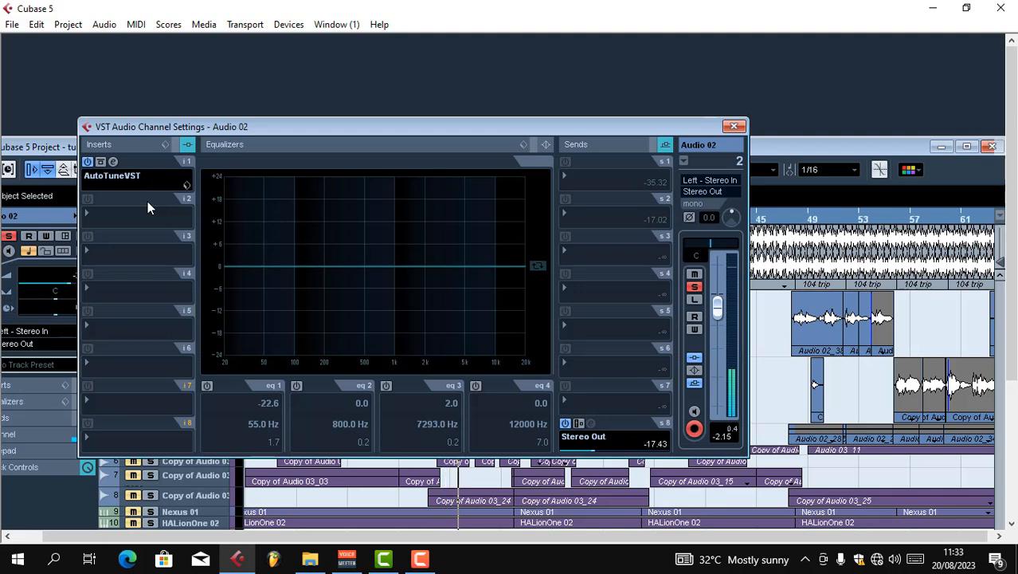
# Load the CLA-2A Mono compressor in the second insert slot of Audio 02, fine-tune its gain, and close the plug-in window
pyautogui.click(91, 210)
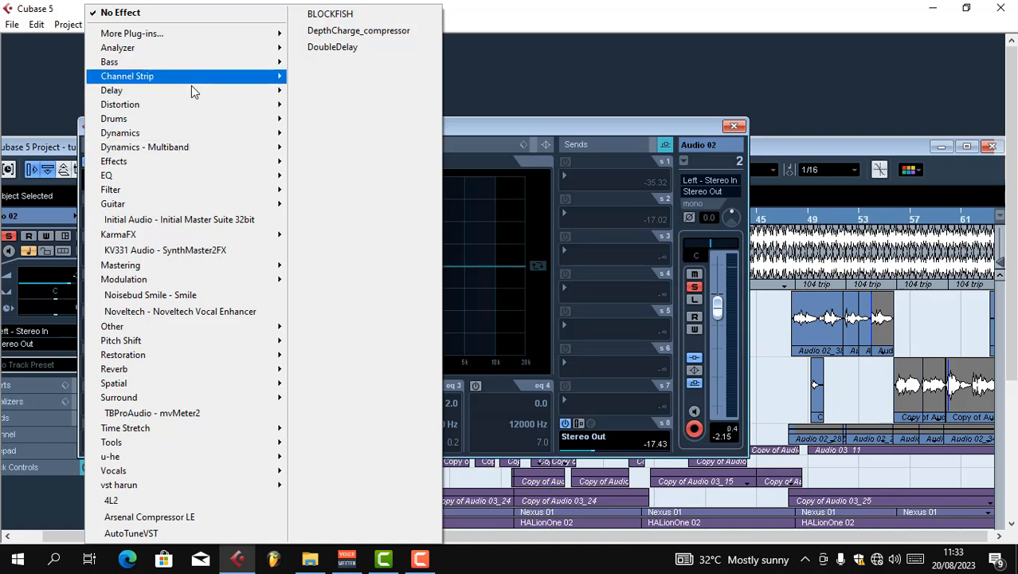
pyautogui.moveTo(201, 137)
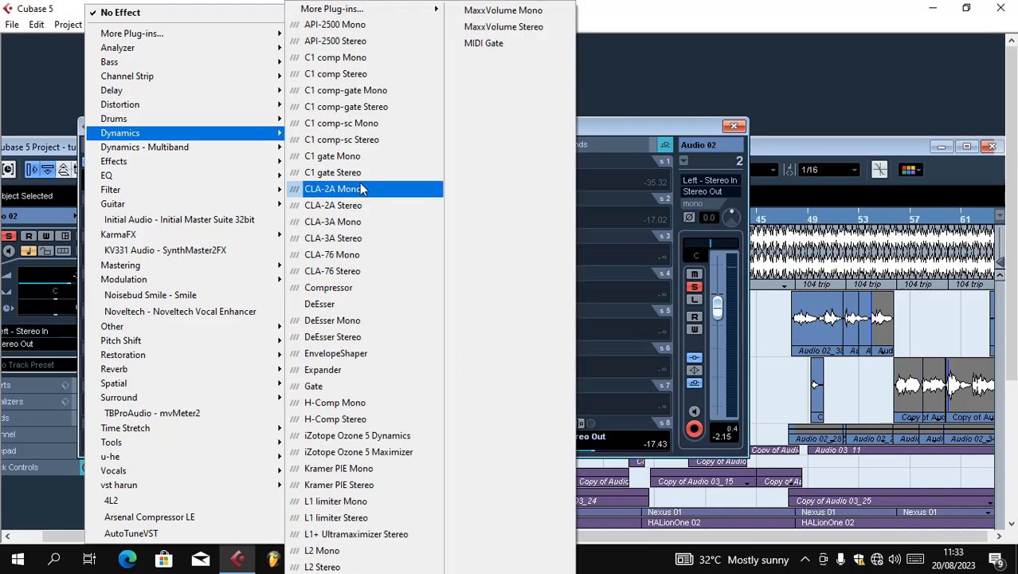
pyautogui.click(359, 182)
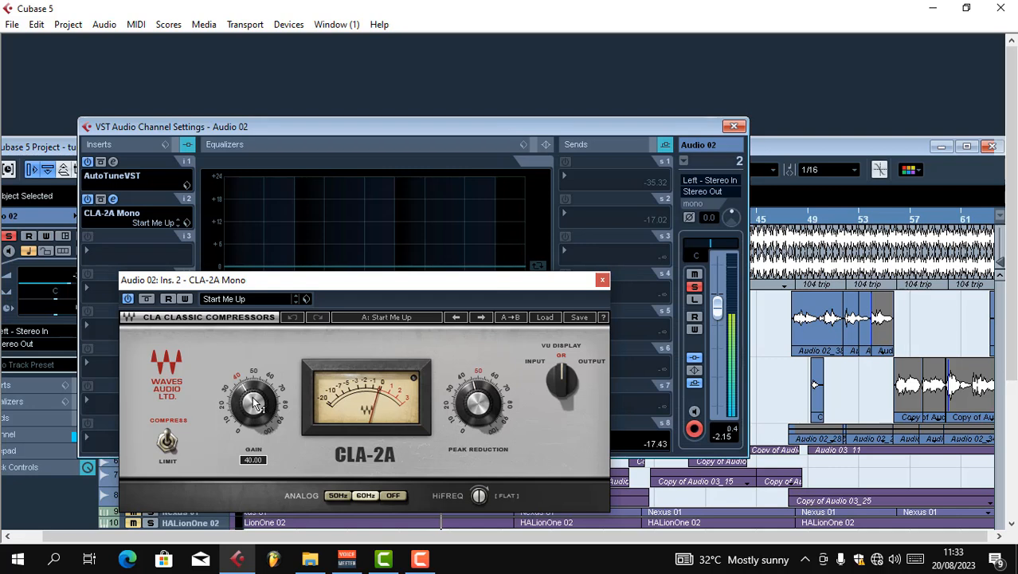
pyautogui.moveTo(254, 402); pyautogui.dragTo(253, 395)
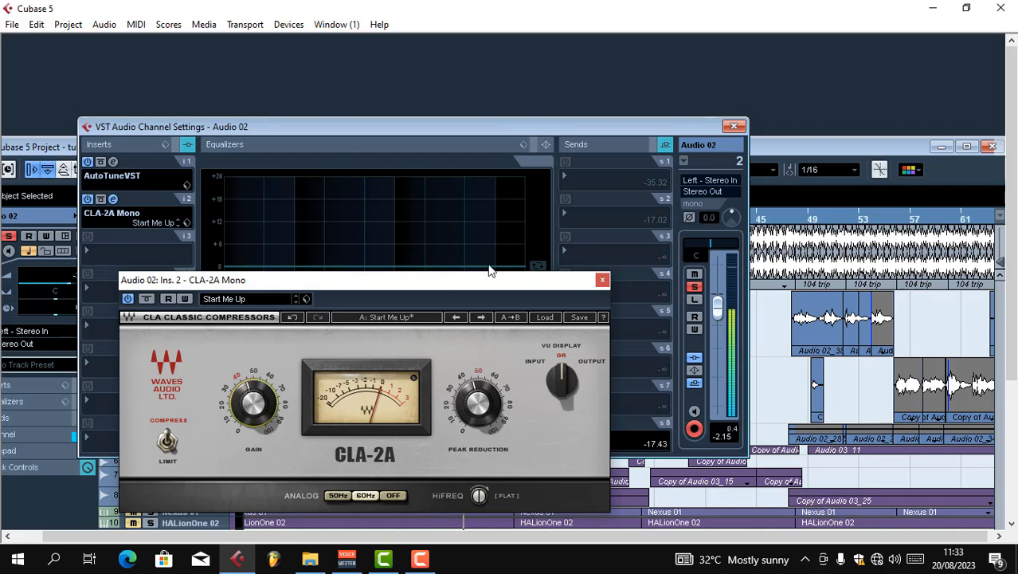
pyautogui.moveTo(260, 401); pyautogui.dragTo(260, 394)
pyautogui.click(602, 279)
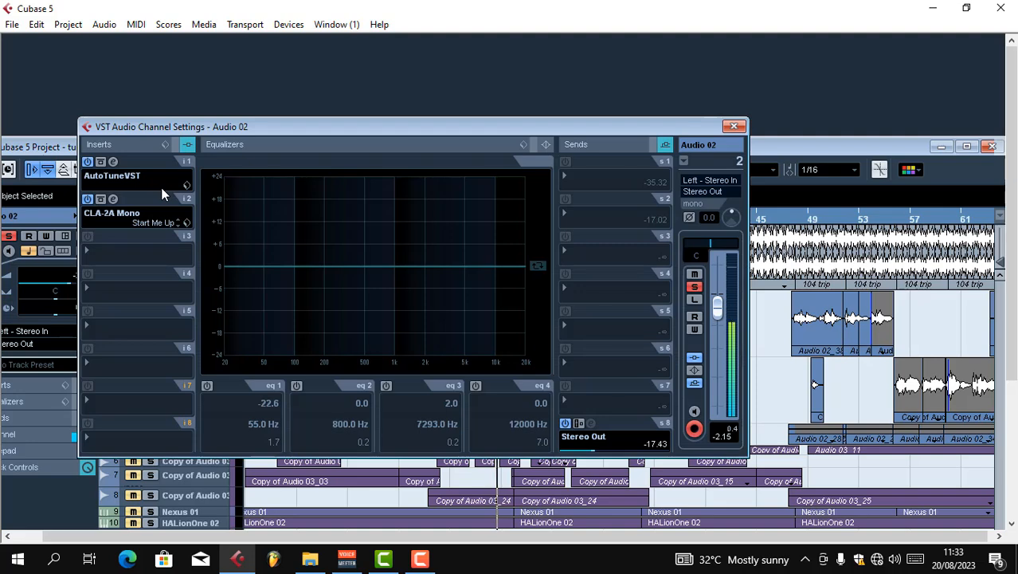
# Reopen AutoTuneVST on Audio 02, set the retune speed to 34, and close the plug-in and channel settings
pyautogui.click(113, 162)
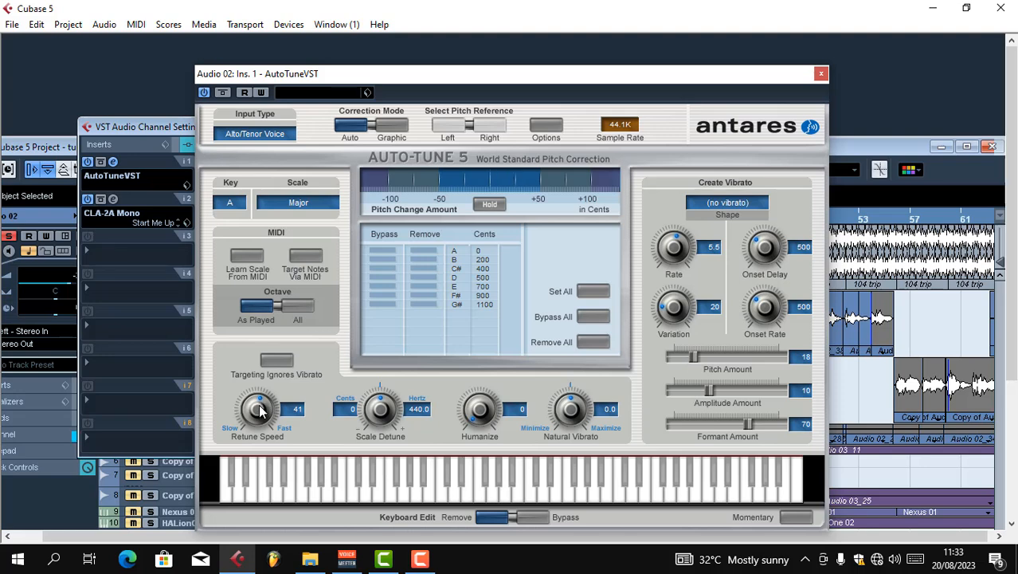
pyautogui.scroll(2, 260, 409)
pyautogui.scroll(9, 256, 406)
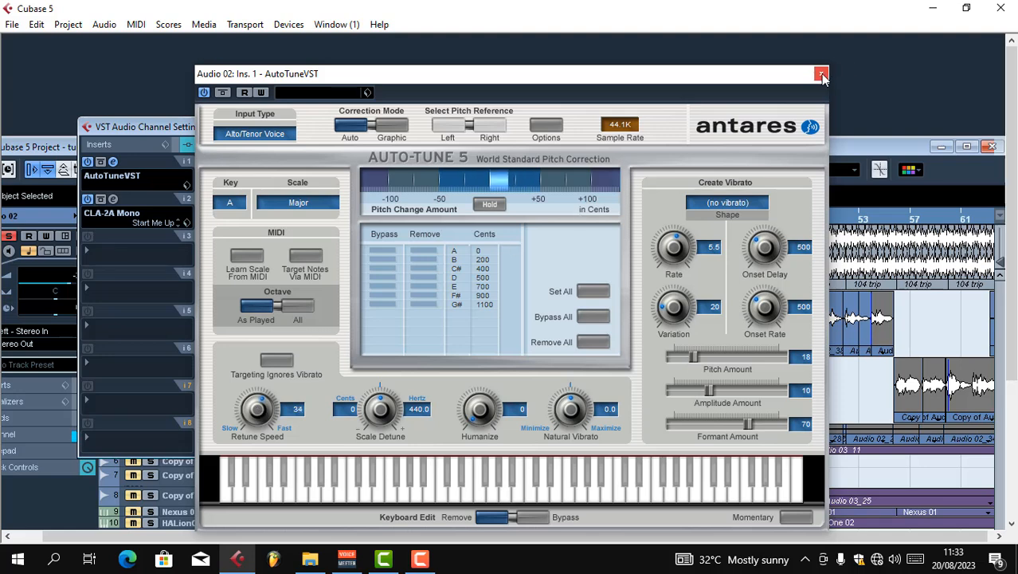
pyautogui.click(819, 75)
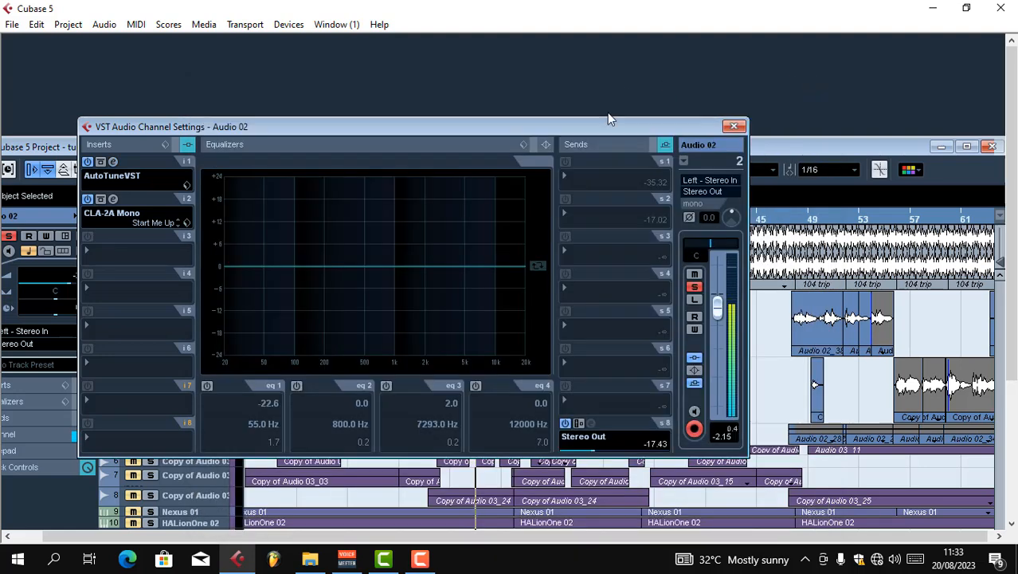
pyautogui.click(733, 128)
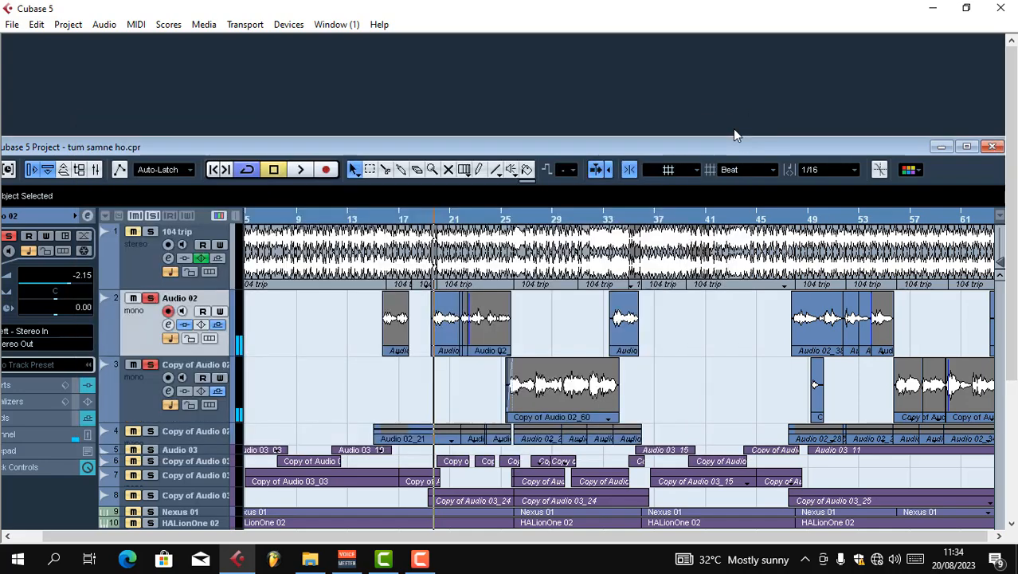
# Maximize the project window and play the end of the Audio 02_48 vocal event around bars 24 to 25
pyautogui.click(492, 218)
pyautogui.press('h')
pyautogui.press('h')
pyautogui.press('h')
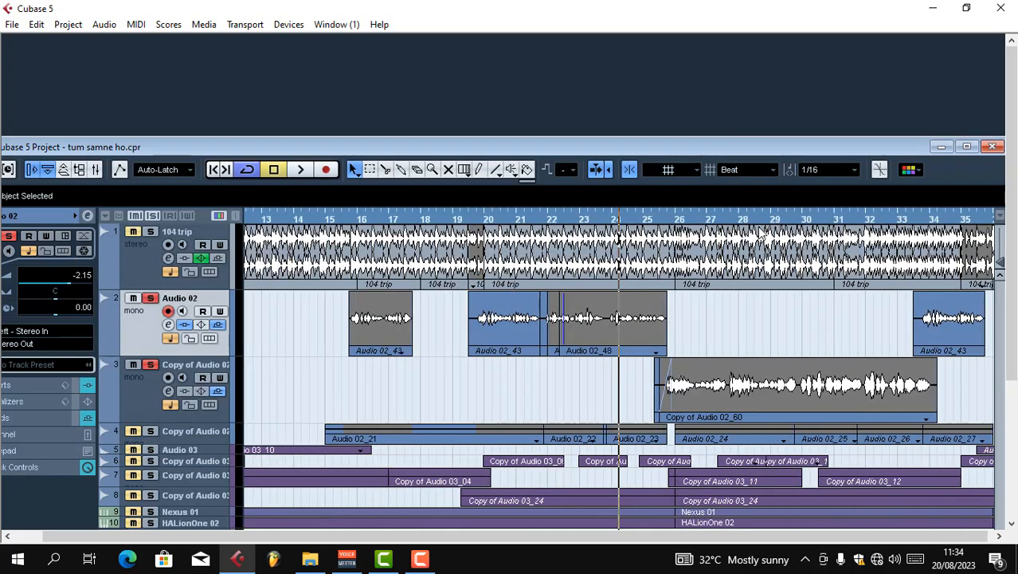
pyautogui.click(967, 147)
pyautogui.press('h')
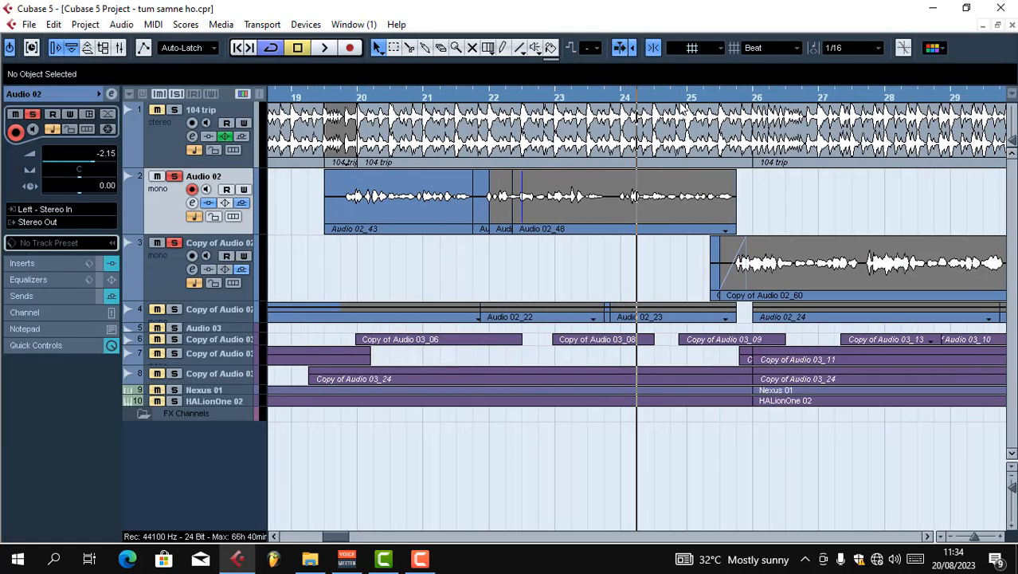
pyautogui.press('h')
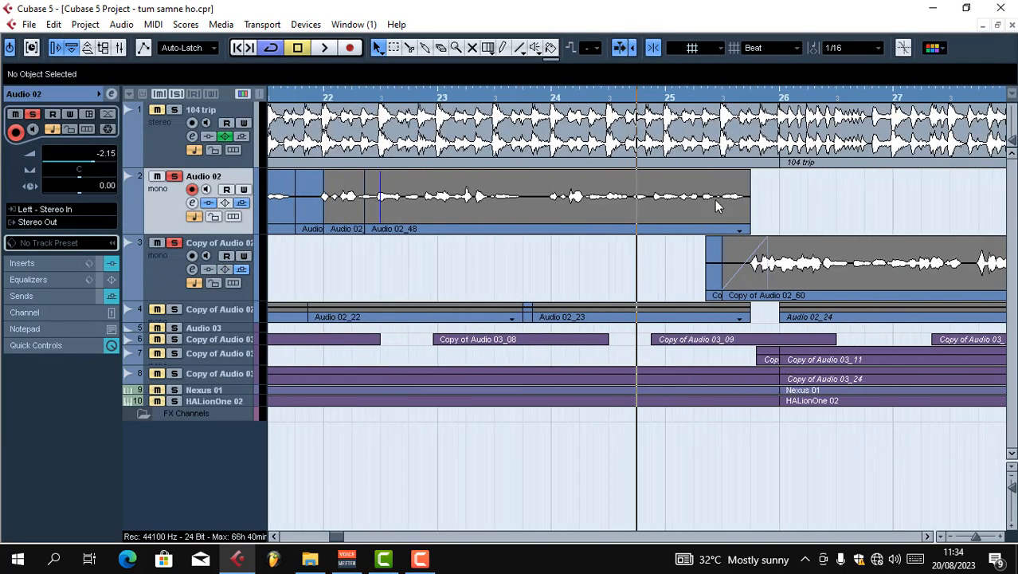
pyautogui.press('space')
pyautogui.press('g')
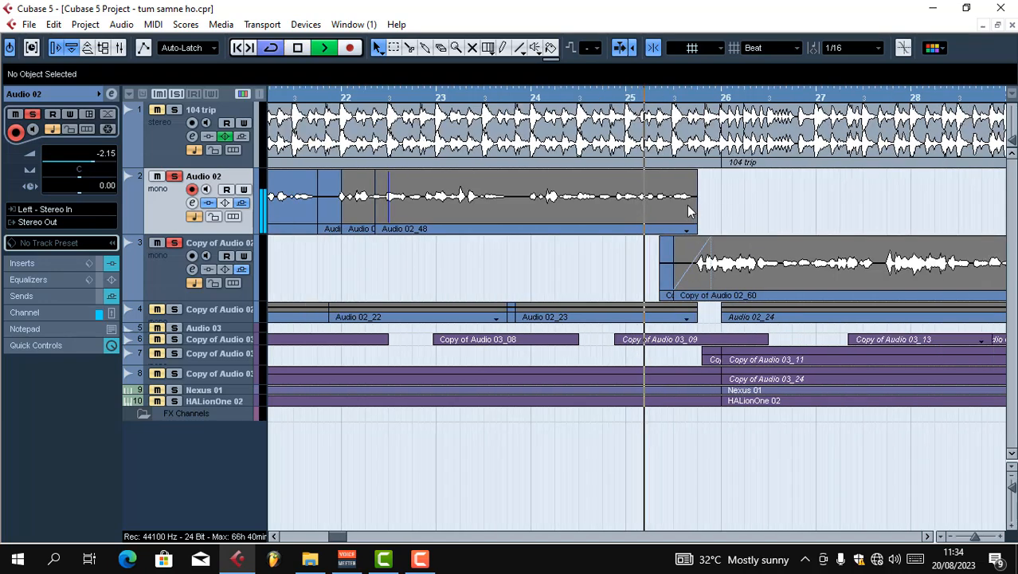
pyautogui.press('space')
# Try trimming the end of the Audio 02_48 event back to 24.4.1, listen, and extend it to 25.4.1 again
pyautogui.click(673, 229)
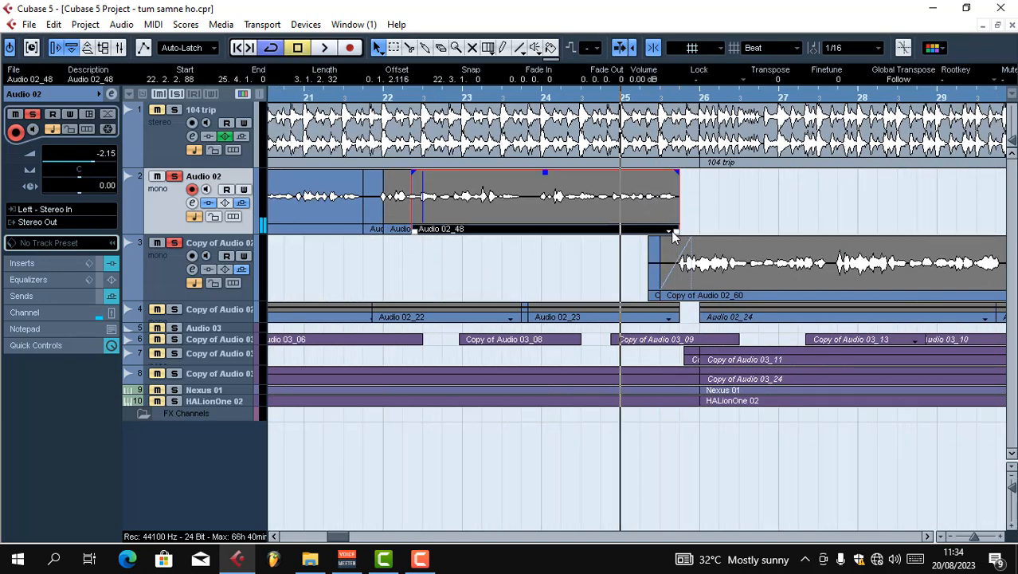
pyautogui.moveTo(674, 230); pyautogui.dragTo(599, 232)
pyautogui.press('space')
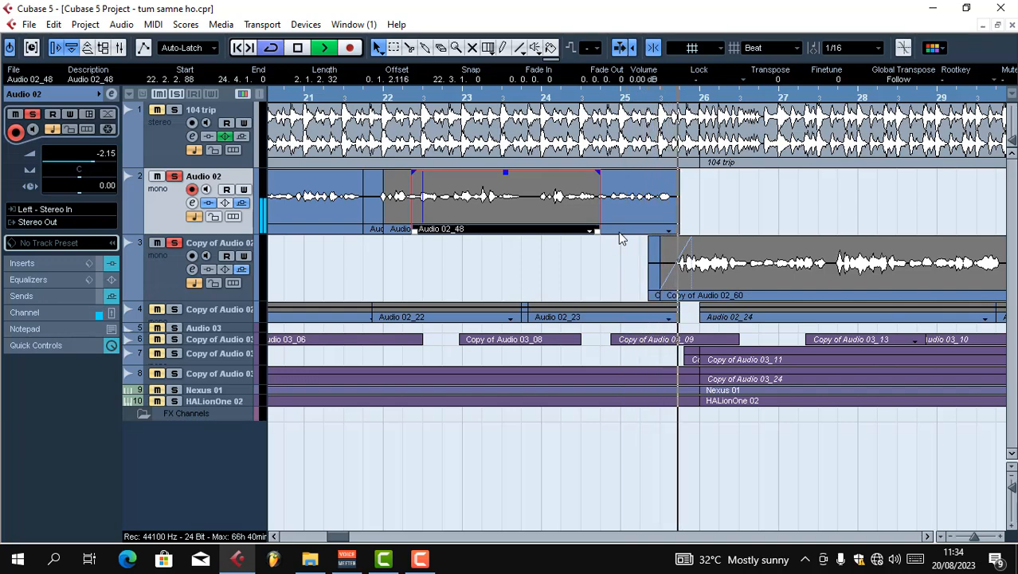
pyautogui.press('space')
pyautogui.moveTo(597, 229); pyautogui.dragTo(678, 230)
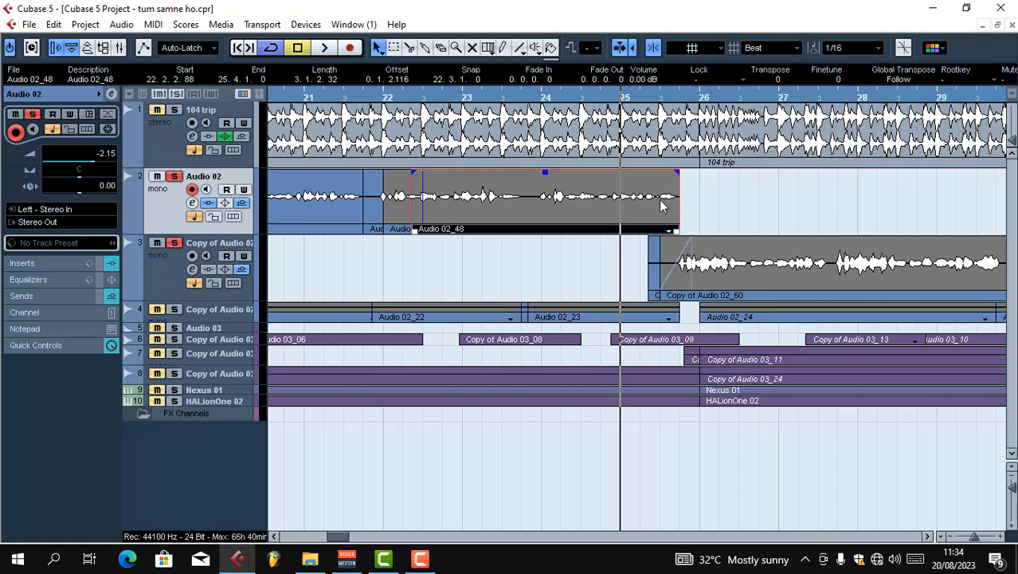
# Open the Audio 02_48 event in the Sample Editor and correct the last segment before the event end to A2 +0%
pyautogui.doubleClick(661, 201)
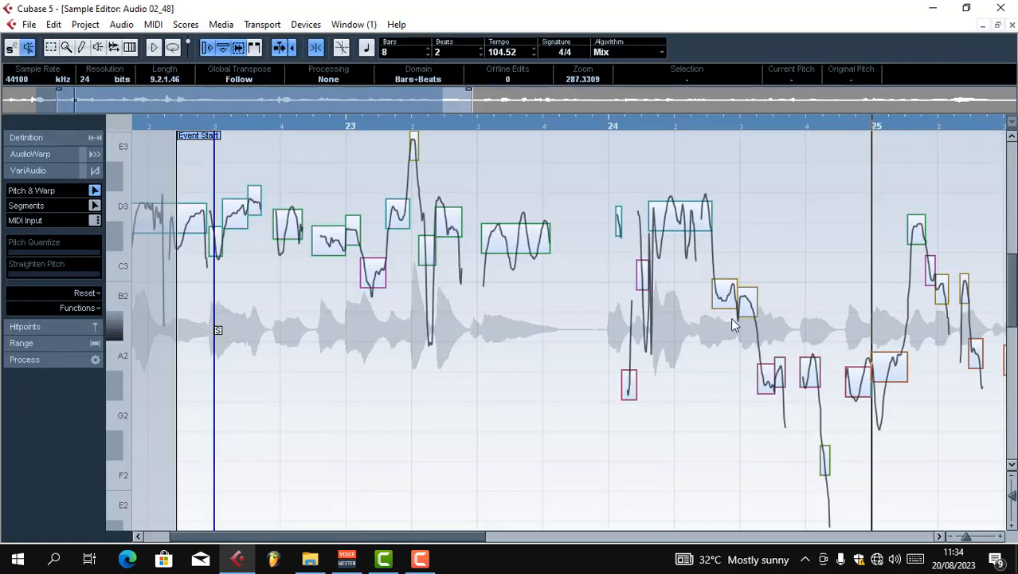
pyautogui.press('g')
pyautogui.press('g')
pyautogui.press('g')
pyautogui.press('h')
pyautogui.press('h')
pyautogui.press('h')
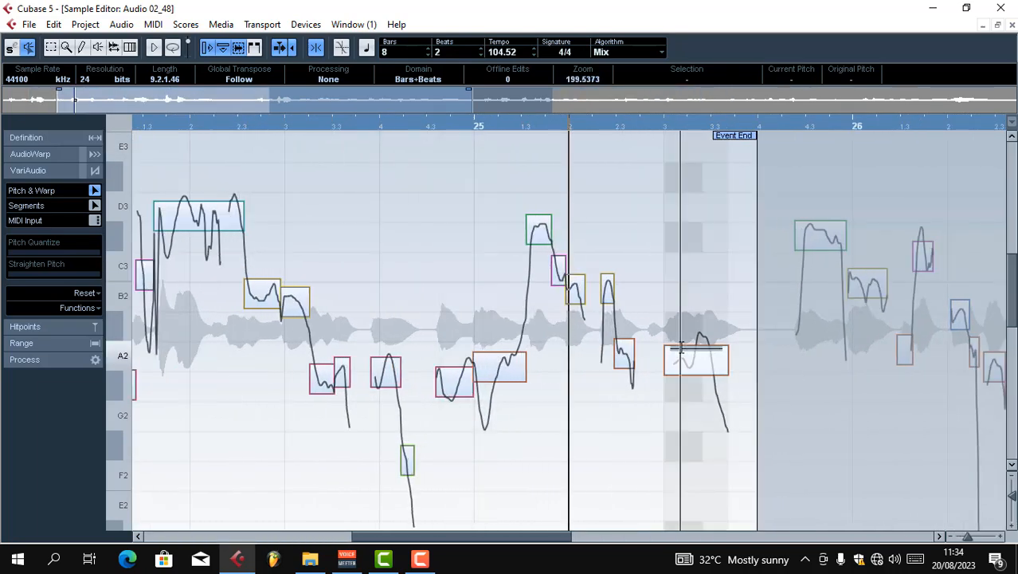
pyautogui.press('g')
pyautogui.click(648, 373)
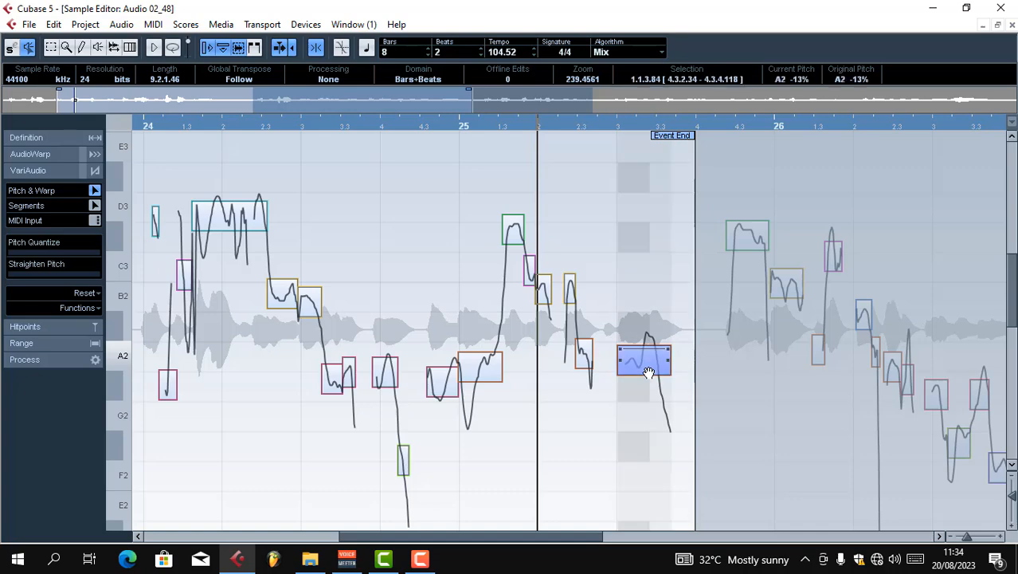
pyautogui.moveTo(648, 372); pyautogui.dragTo(648, 367)
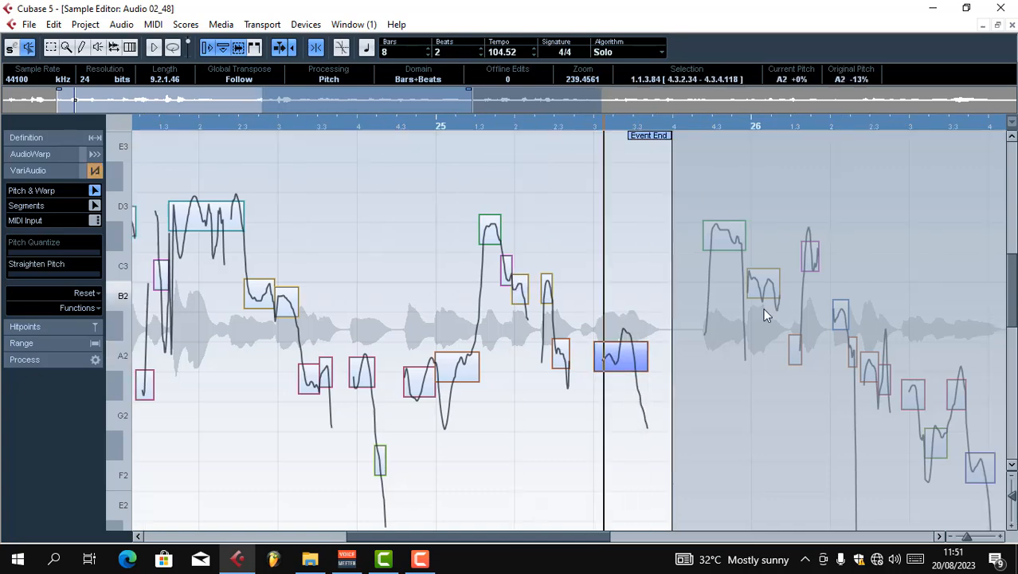
# Play the phrase from bar 25 to check the pitch of the corrected A2 segment
pyautogui.press('h')
pyautogui.press('h')
pyautogui.press('g')
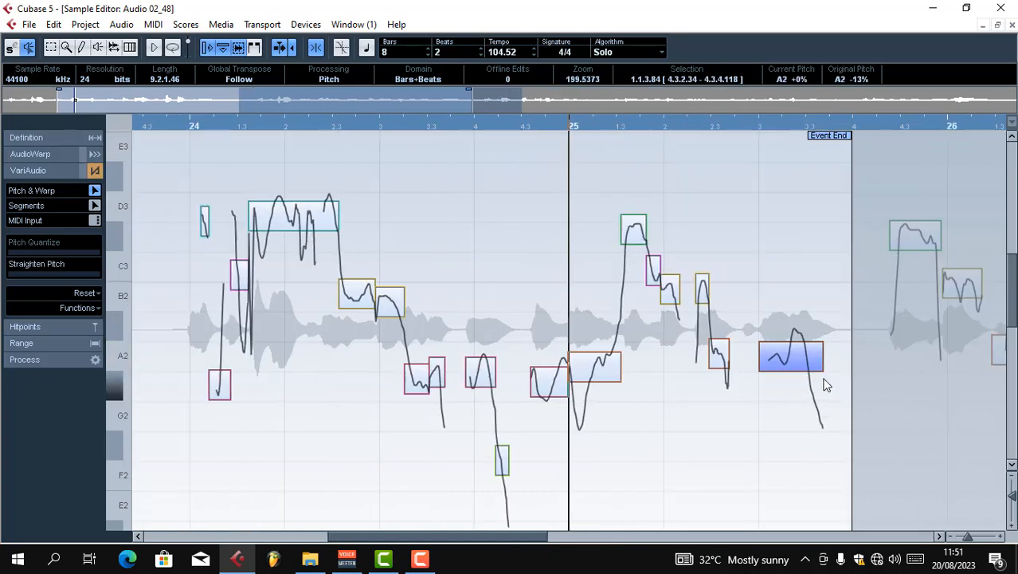
pyautogui.click(796, 363)
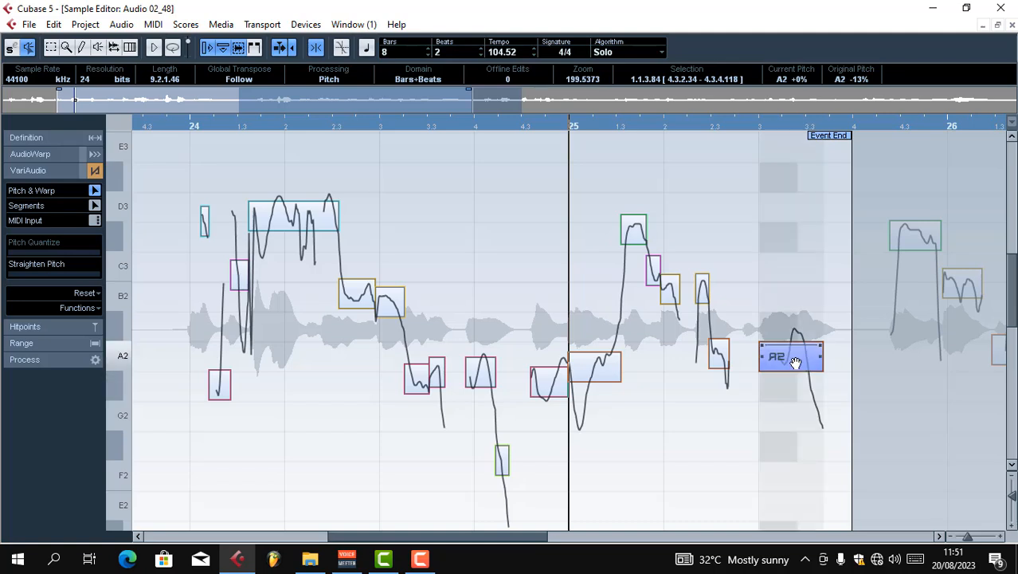
pyautogui.press('space')
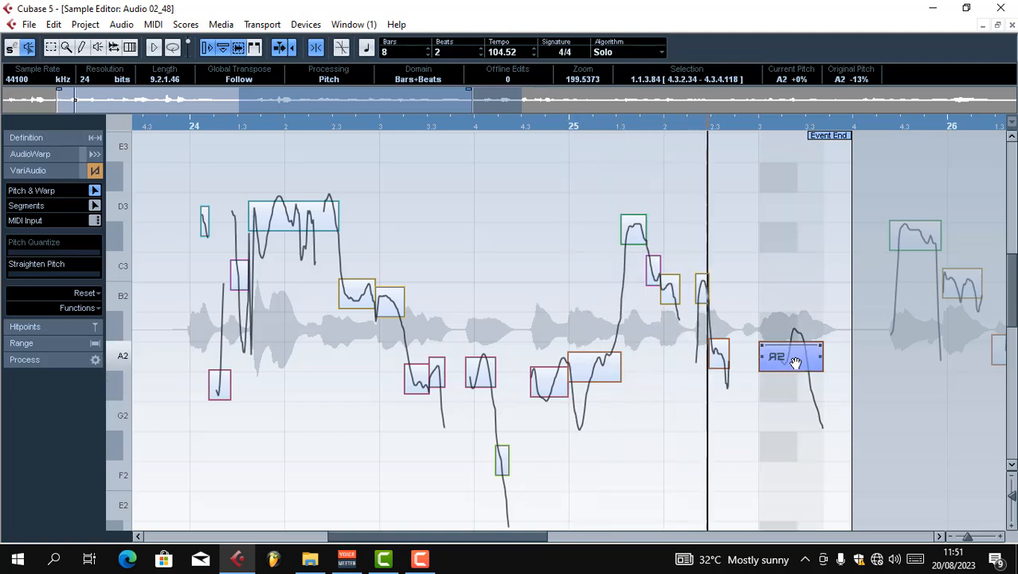
pyautogui.press('space')
pyautogui.moveTo(793, 360)
pyautogui.mouseDown()
pyautogui.moveTo(791, 330)
pyautogui.moveTo(787, 391)
pyautogui.moveTo(786, 377)
pyautogui.mouseUp()
pyautogui.press('space')
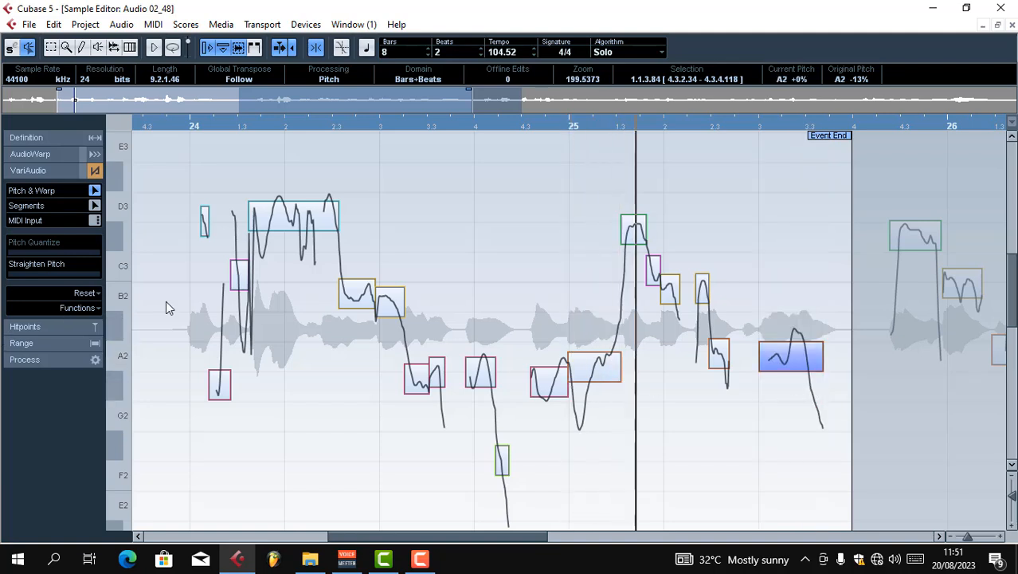
pyautogui.press('space')
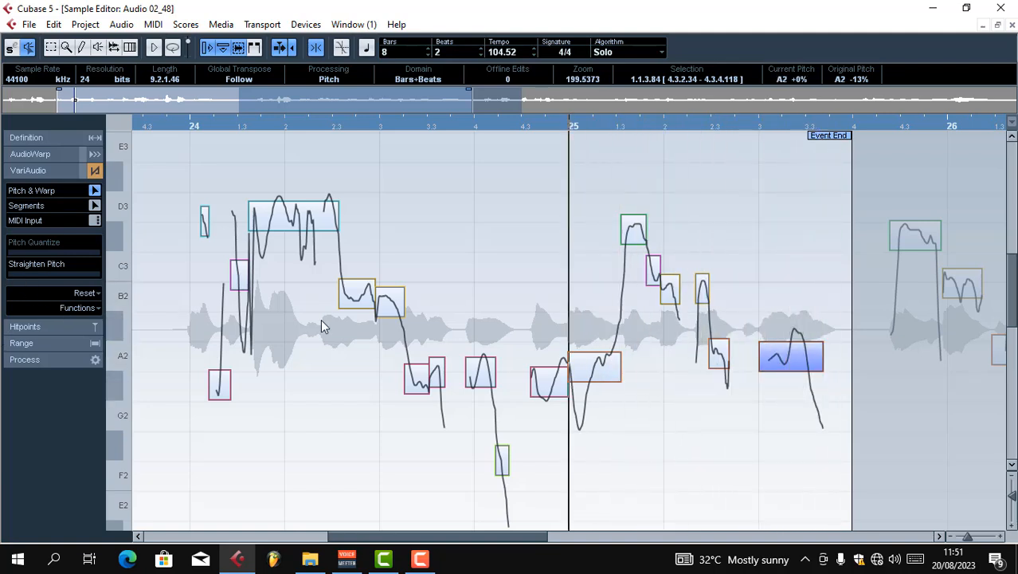
# Straighten the pitch of the selected A2 segment by a little under half, audition it, and close the Sample Editor
pyautogui.moveTo(32, 275); pyautogui.dragTo(48, 275)
pyautogui.press('space')
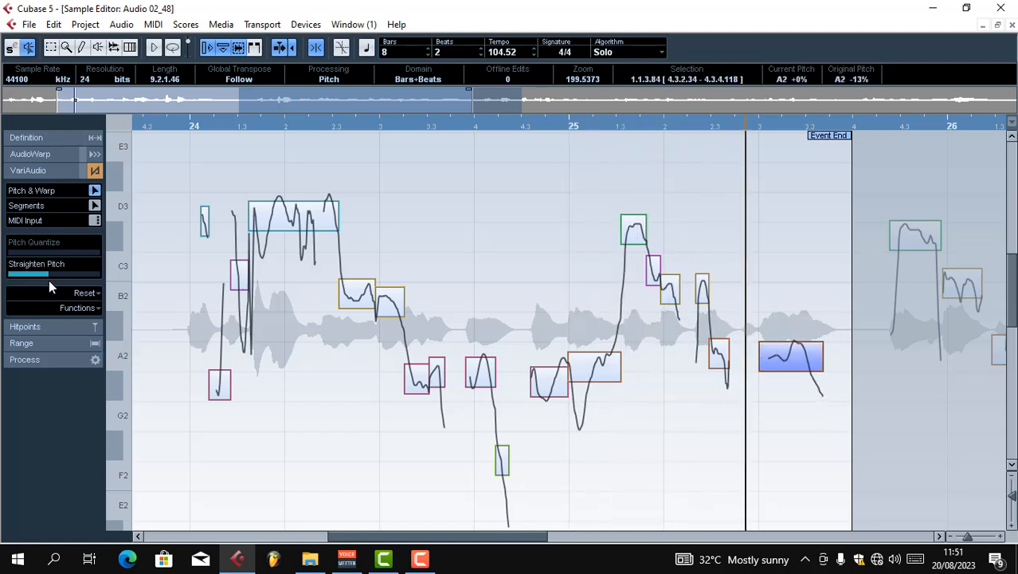
pyautogui.press('space')
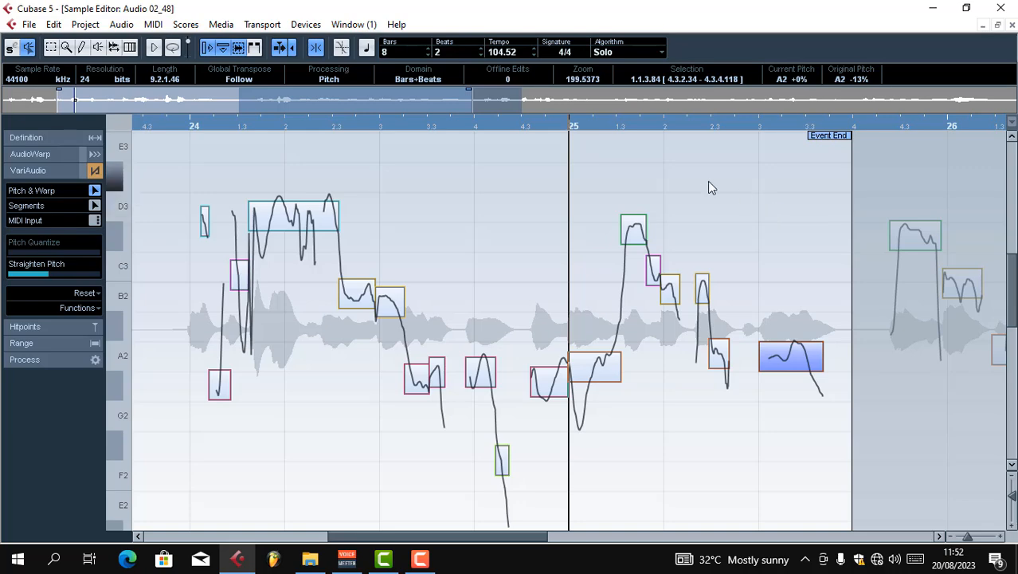
pyautogui.press('space')
pyautogui.press('space')
pyautogui.click(1012, 25)
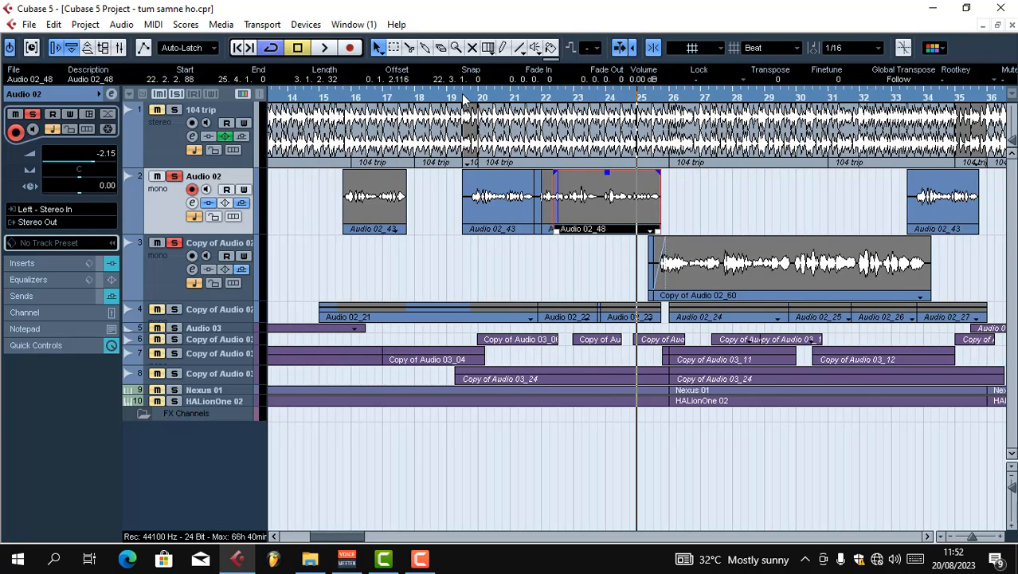
# Play the project from about bar 19.5 to check the Audio 02 vocal in context
pyautogui.click(464, 96)
pyautogui.press('space')
pyautogui.press('g')
pyautogui.press('g')
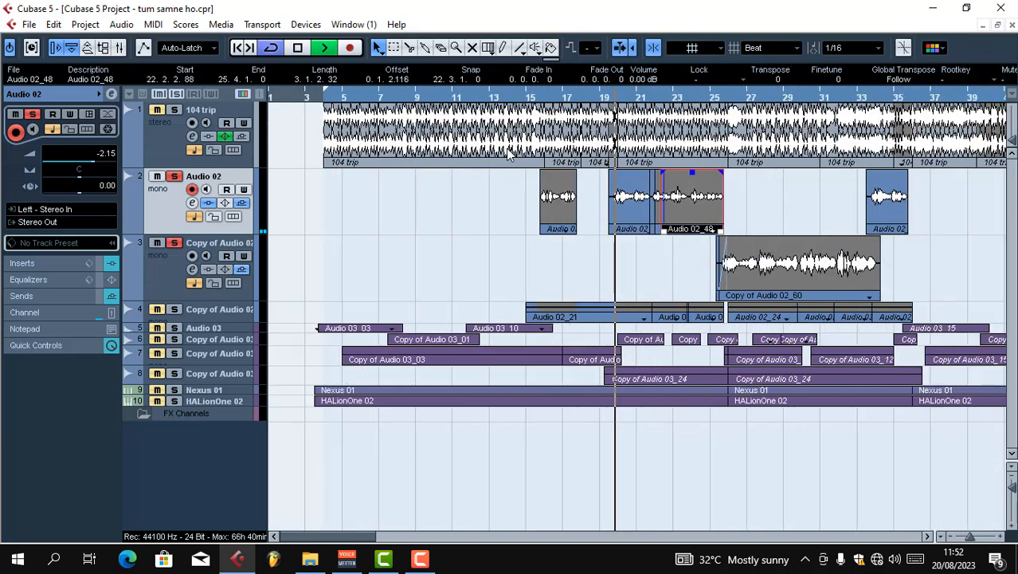
pyautogui.scroll(1, 518, 157)
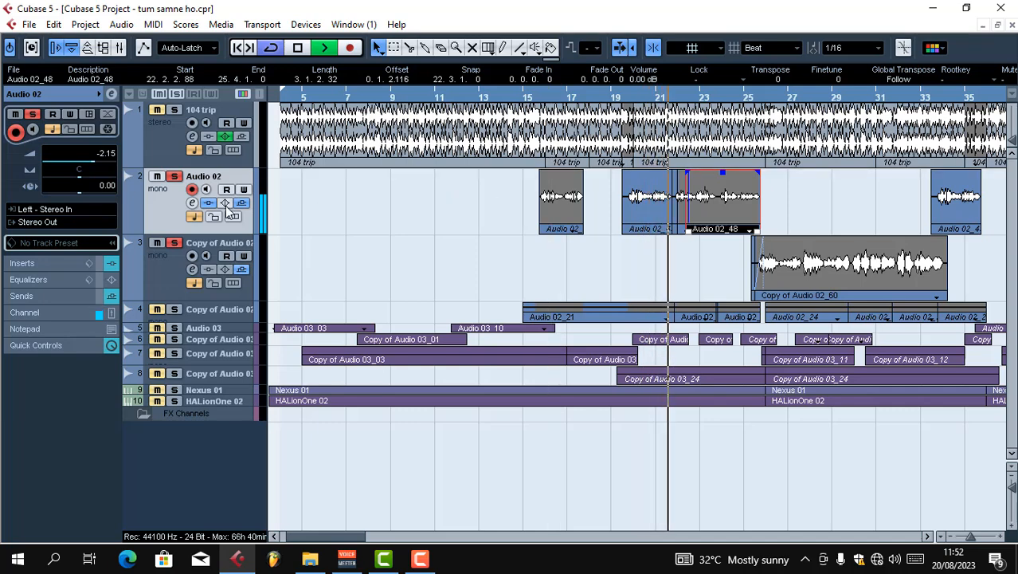
pyautogui.press('space')
# Open the channel settings of Audio 02 and load the DeEsser dynamics plug-in in the third insert slot
pyautogui.click(192, 202)
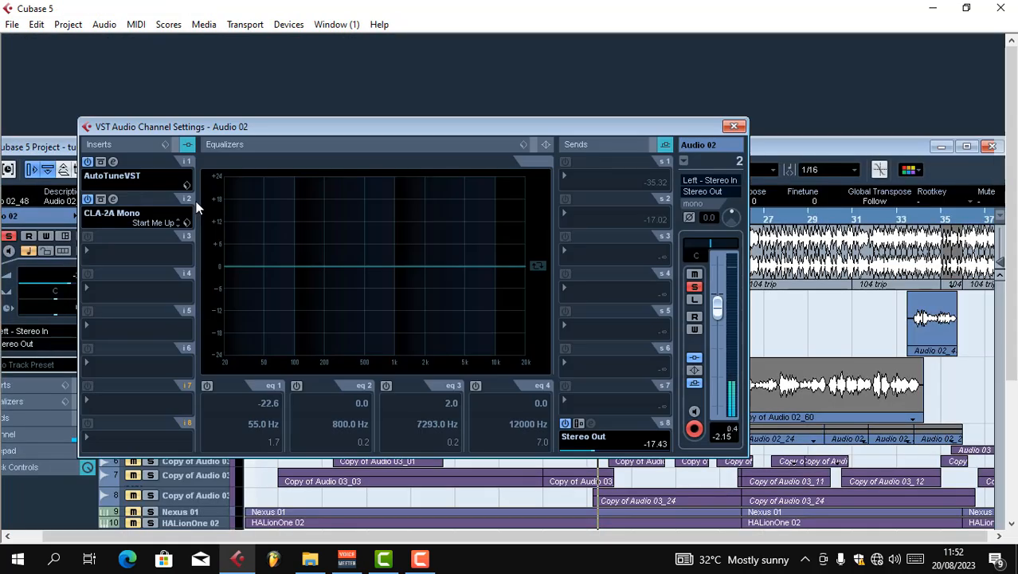
pyautogui.click(114, 196)
pyautogui.click(607, 282)
pyautogui.moveTo(356, 129); pyautogui.dragTo(345, 129)
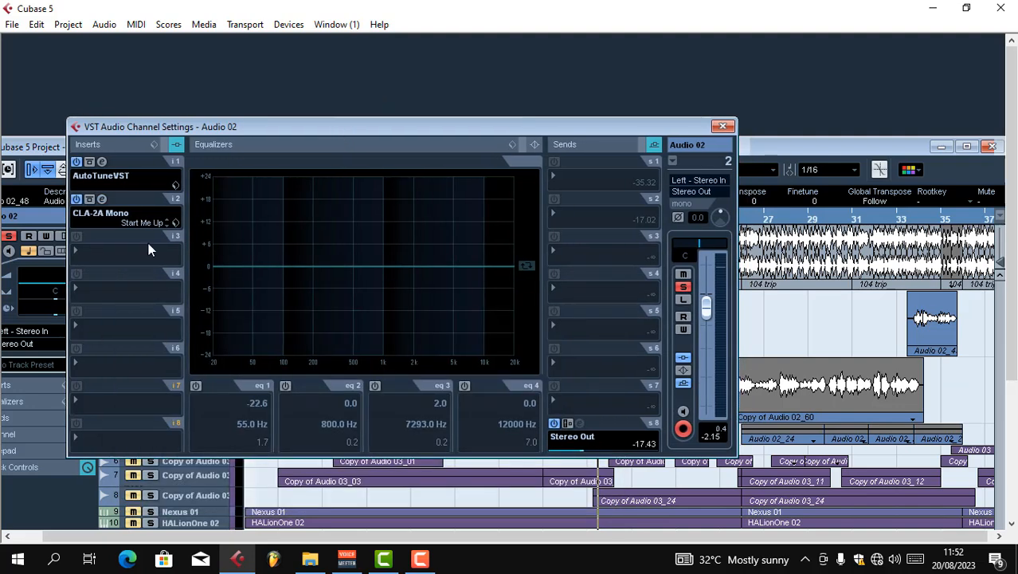
pyautogui.click(77, 254)
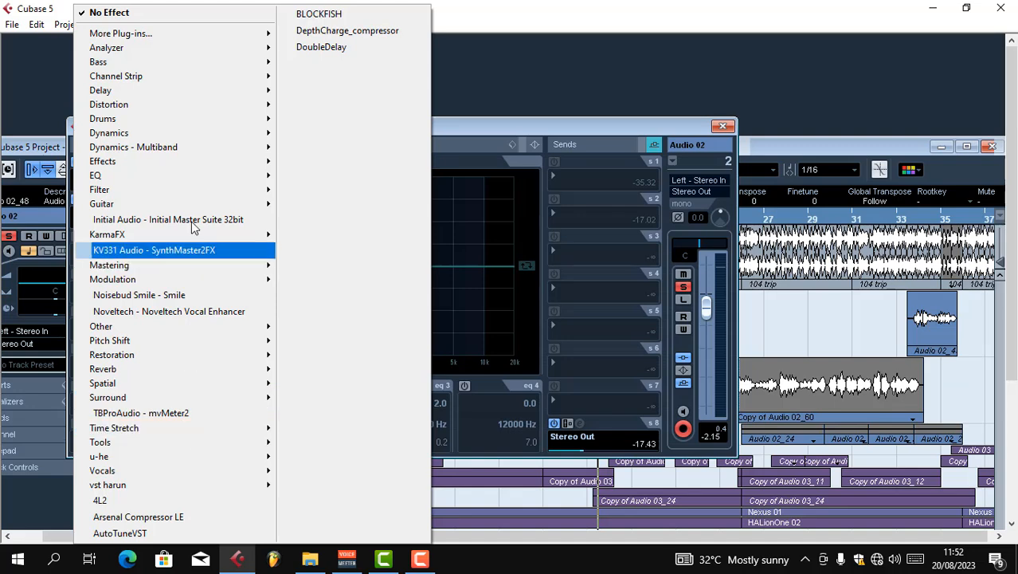
pyautogui.moveTo(197, 205)
pyautogui.moveTo(193, 132)
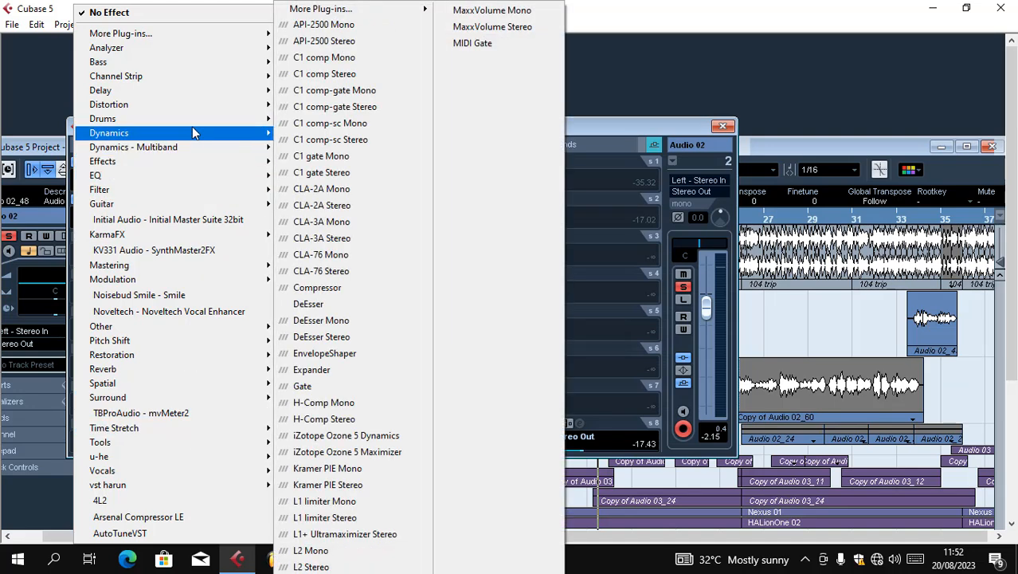
pyautogui.click(347, 304)
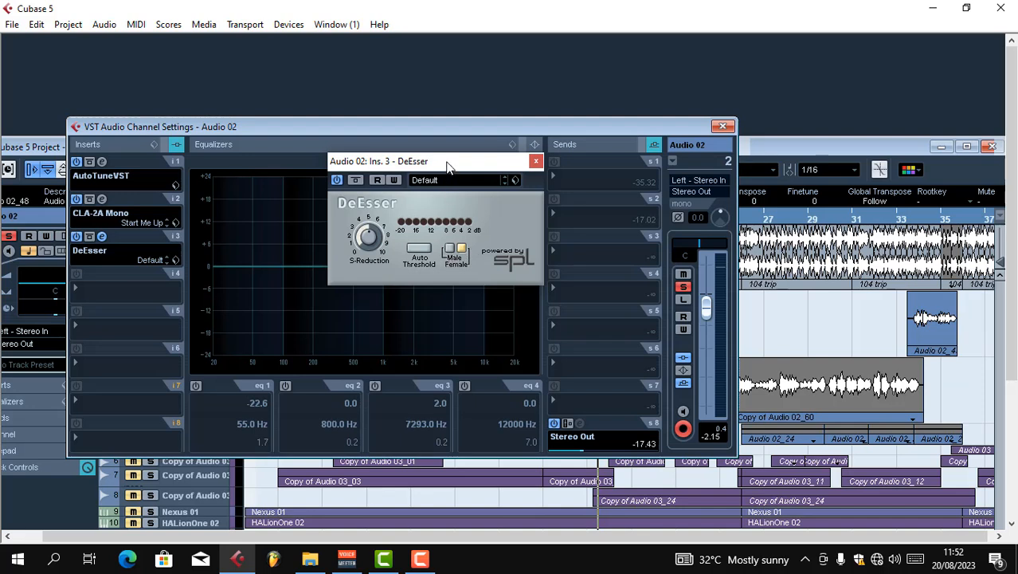
# Set the DeEsser to Male with Auto Threshold on, fine-tune the S-Reduction, and close the plug-in window
pyautogui.moveTo(448, 165); pyautogui.dragTo(430, 166)
pyautogui.click(432, 247)
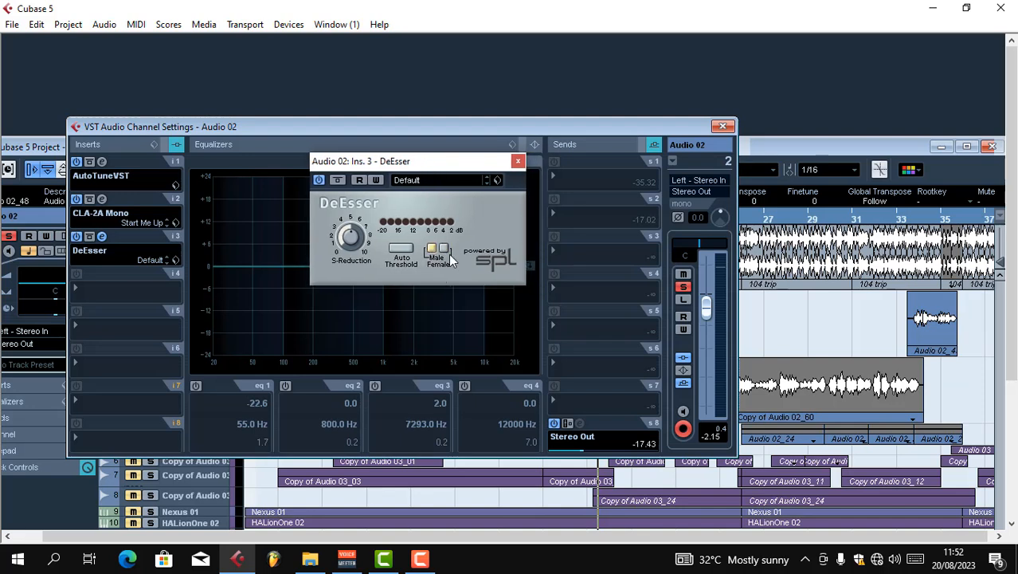
pyautogui.click(444, 248)
pyautogui.click(431, 248)
pyautogui.moveTo(348, 236); pyautogui.dragTo(345, 240)
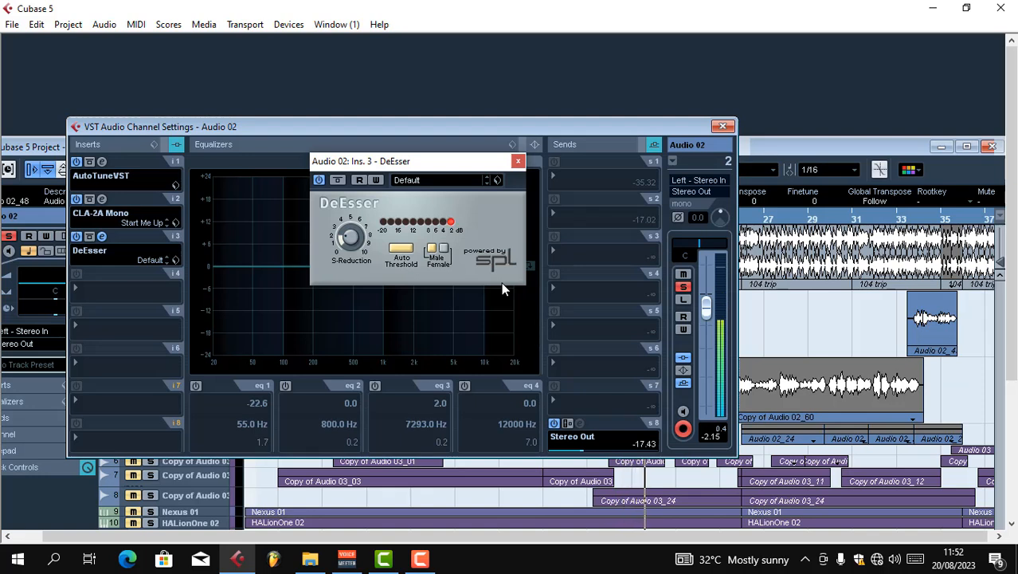
pyautogui.click(517, 163)
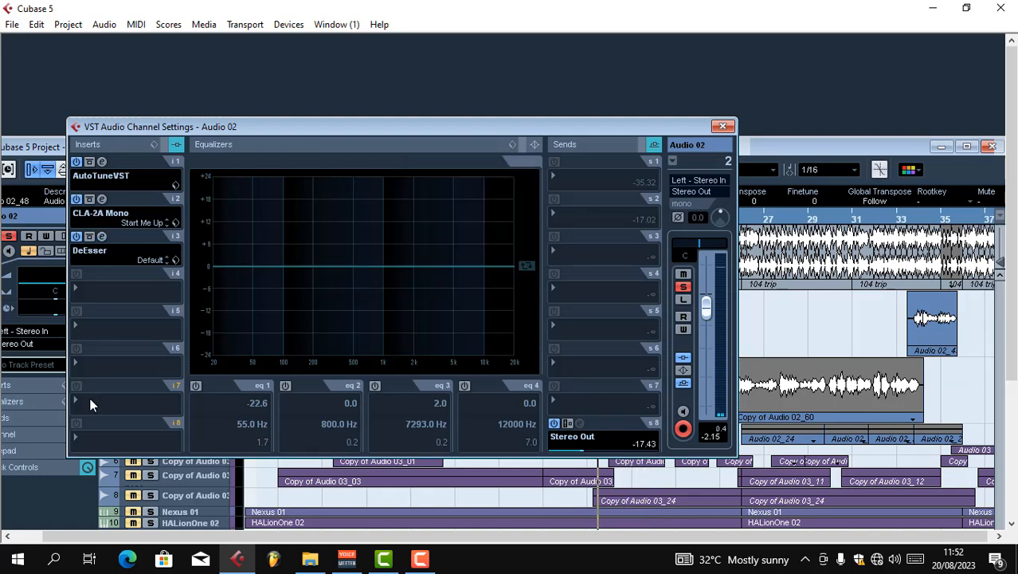
# Load StudioEQ in the fourth insert slot of Audio 02 and switch on all four of its bands
pyautogui.click(75, 290)
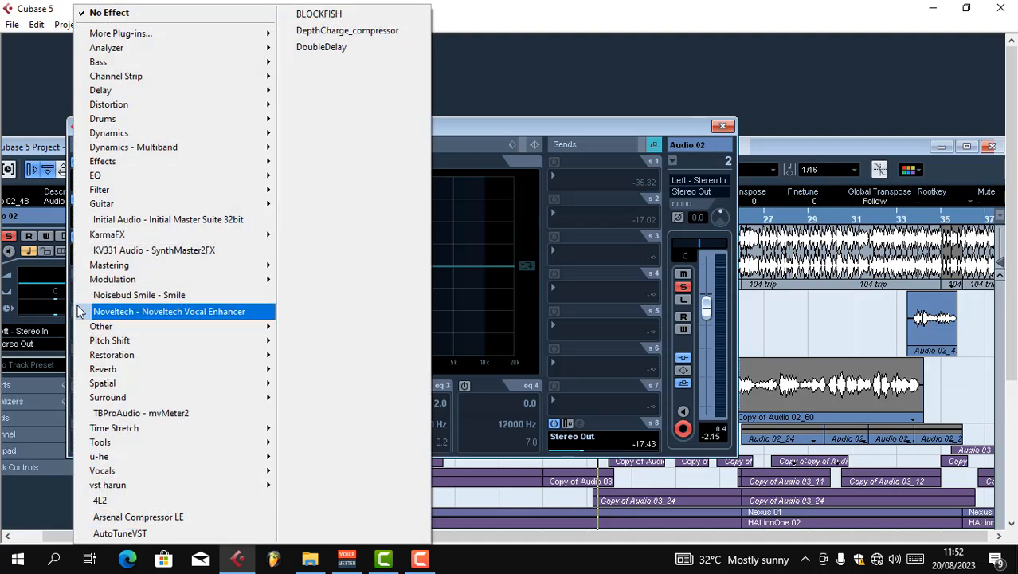
pyautogui.moveTo(199, 176)
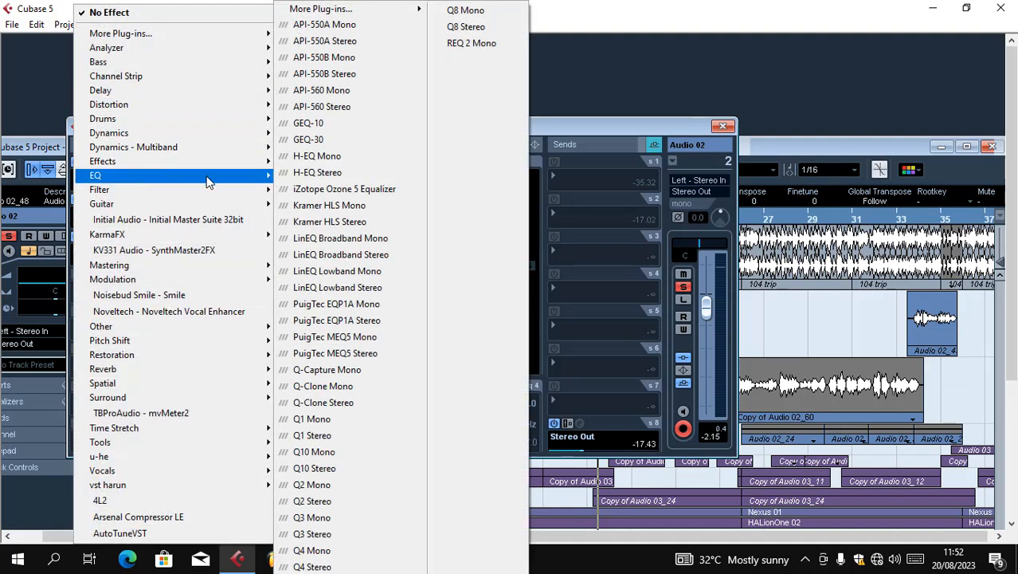
pyautogui.moveTo(335, 9)
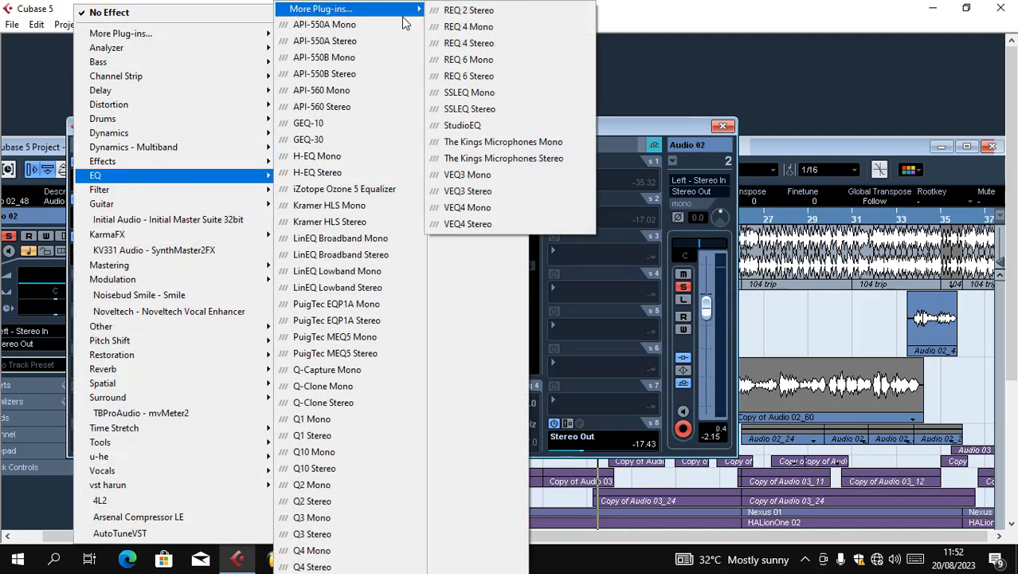
pyautogui.click(532, 129)
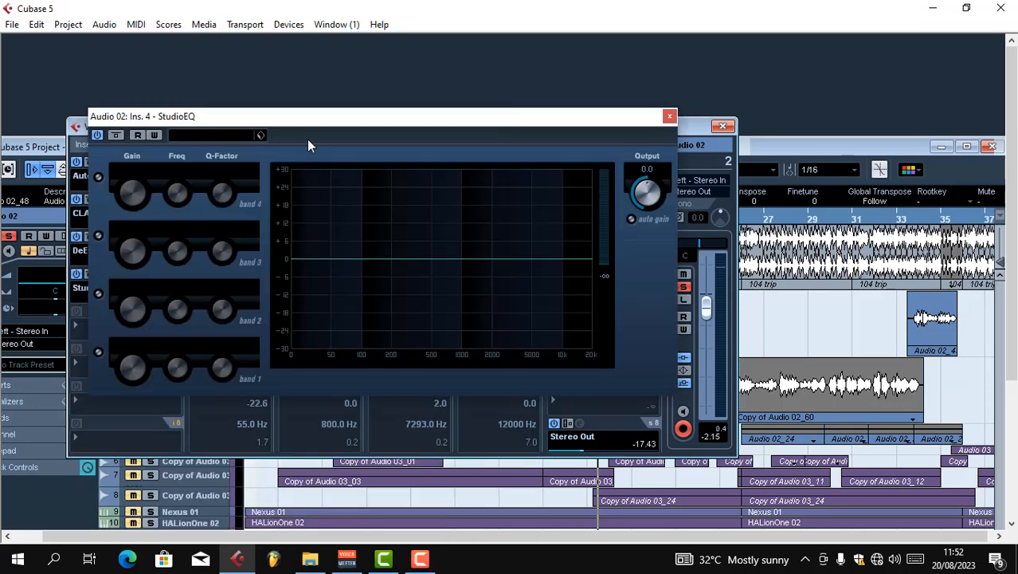
pyautogui.moveTo(331, 128); pyautogui.dragTo(352, 141)
pyautogui.click(119, 192)
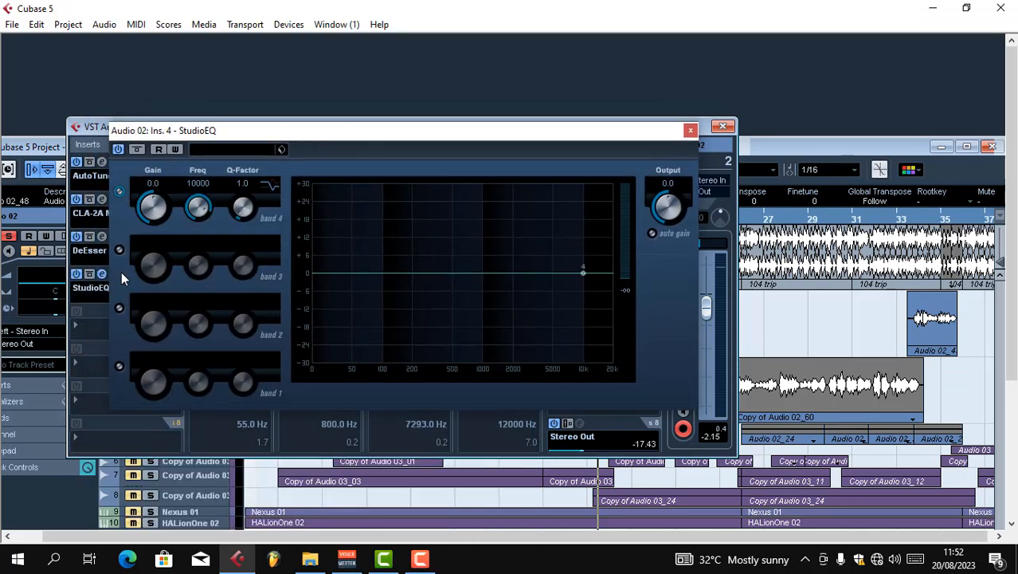
pyautogui.click(120, 250)
pyautogui.click(119, 308)
pyautogui.click(119, 366)
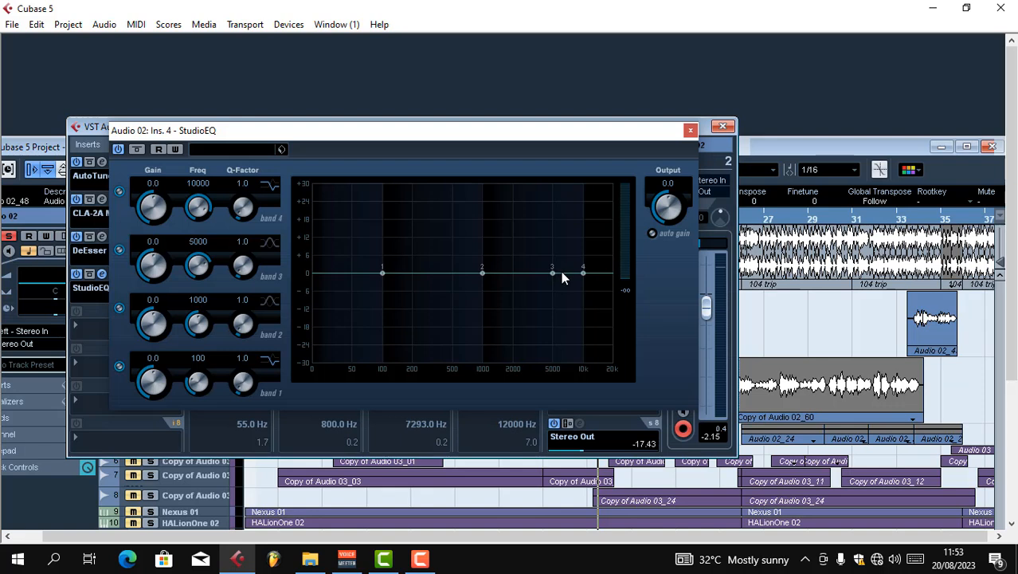
# Boost StudioEQ band 4 by about 7.4 dB at 5643 Hz and band 3 by about 1.6 dB at 4756 Hz, and audition the vocal
pyautogui.moveTo(583, 272); pyautogui.dragTo(557, 250)
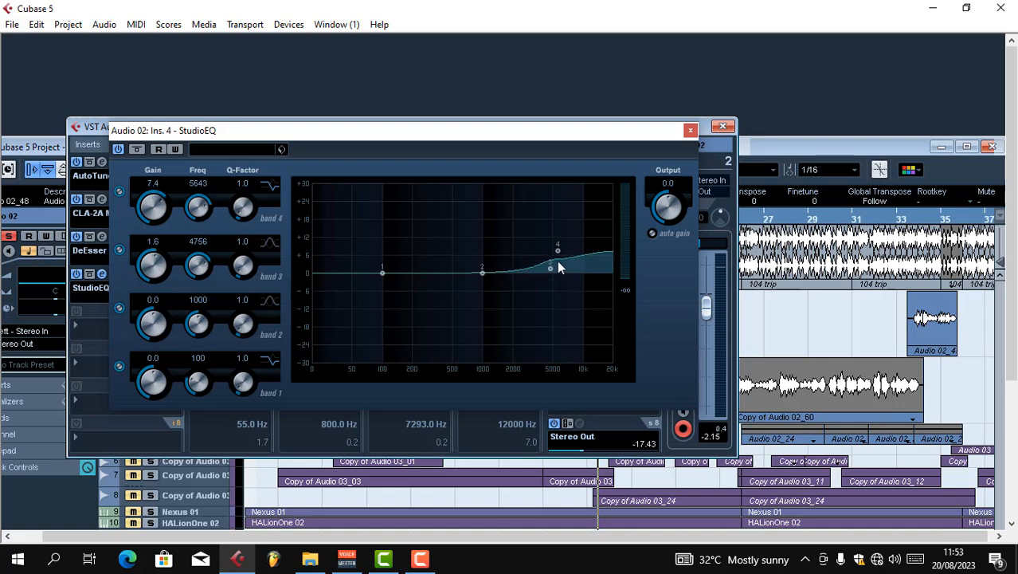
pyautogui.press('space')
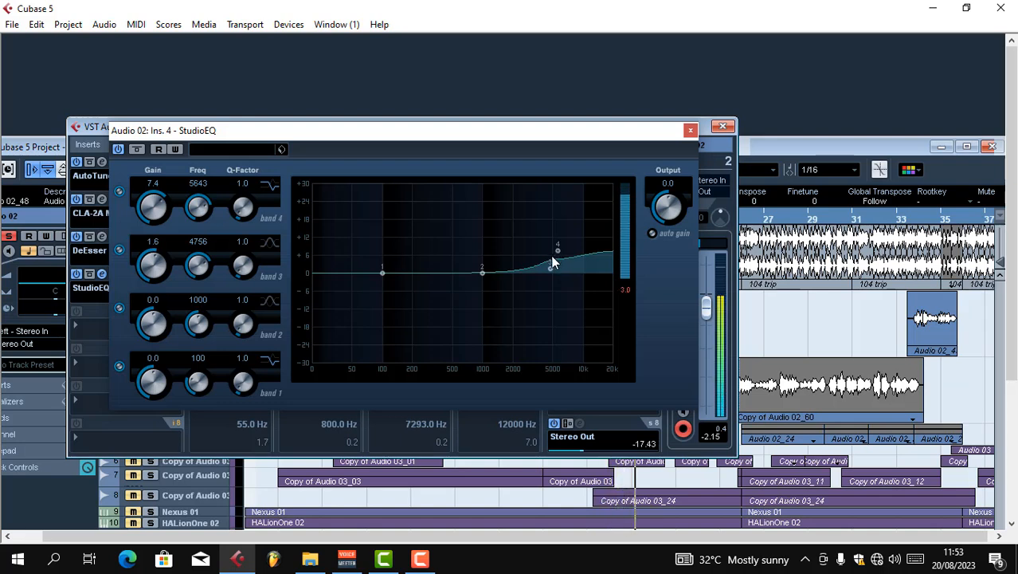
pyautogui.press('space')
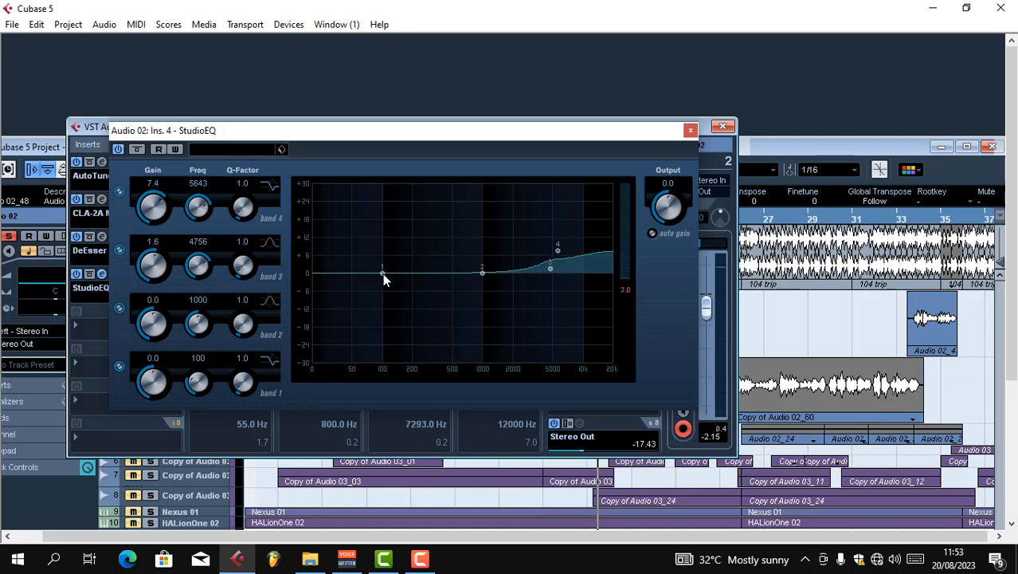
# Cut the lows with StudioEQ band 1 to about -21.7 dB at 31 Hz and close the plug-in window
pyautogui.moveTo(383, 272); pyautogui.dragTo(341, 327)
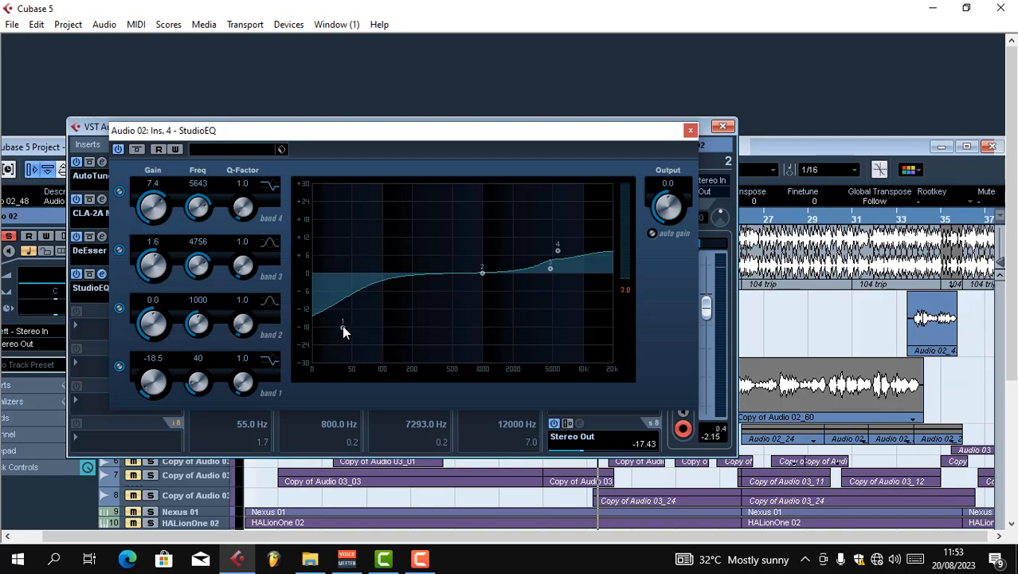
pyautogui.moveTo(341, 325); pyautogui.dragTo(331, 338)
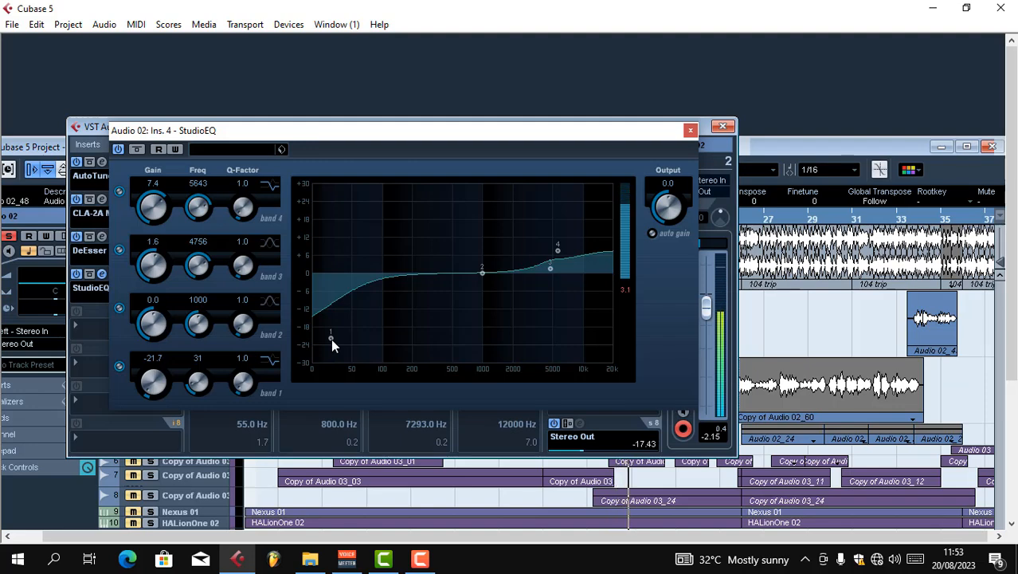
pyautogui.click(690, 131)
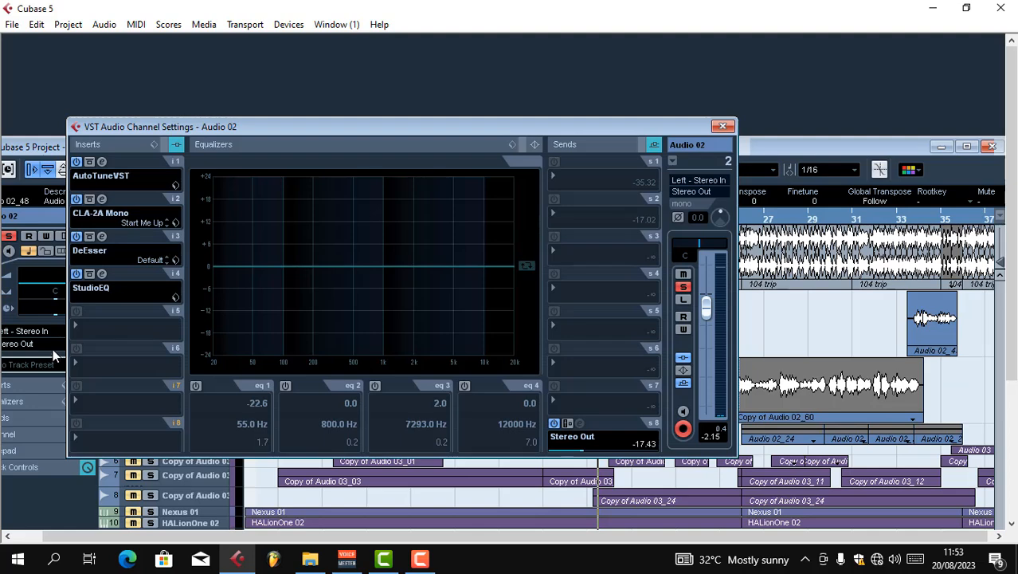
# Load ModDelay in the fifth insert slot, set its Mix to 10%, and close the plug-in window
pyautogui.click(74, 324)
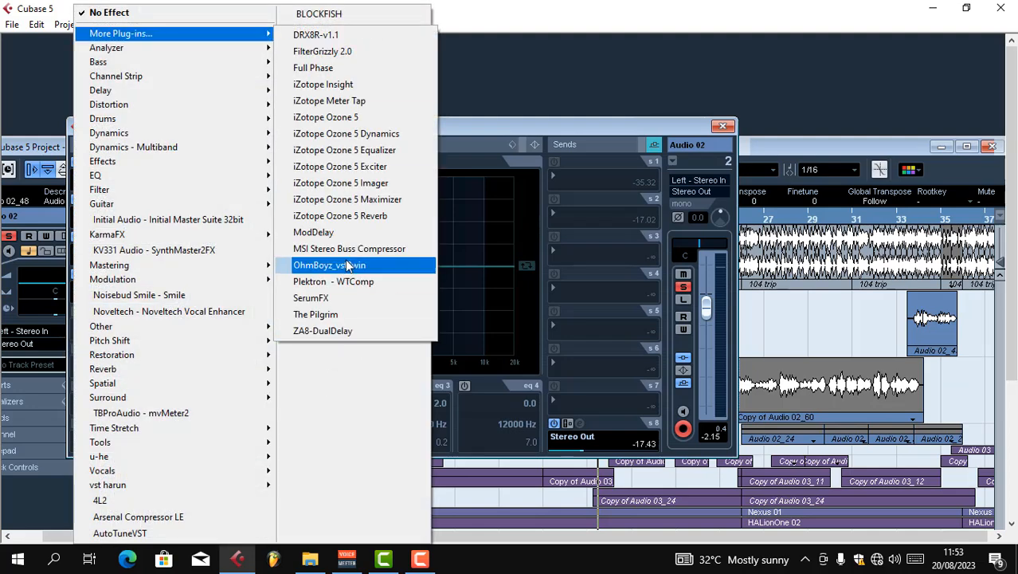
pyautogui.click(347, 235)
pyautogui.moveTo(518, 323); pyautogui.dragTo(523, 364)
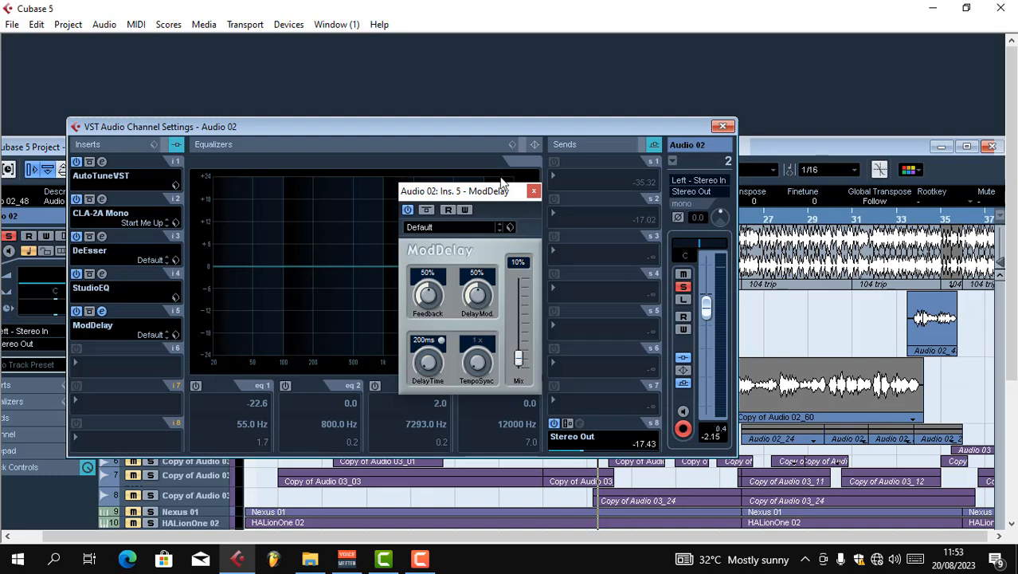
pyautogui.moveTo(501, 195); pyautogui.dragTo(428, 188)
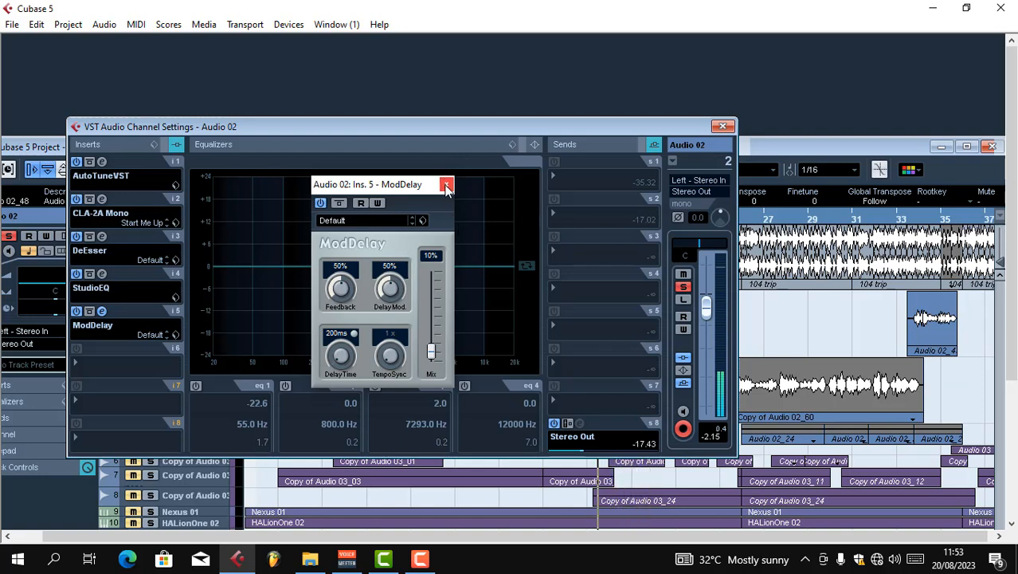
pyautogui.click(447, 186)
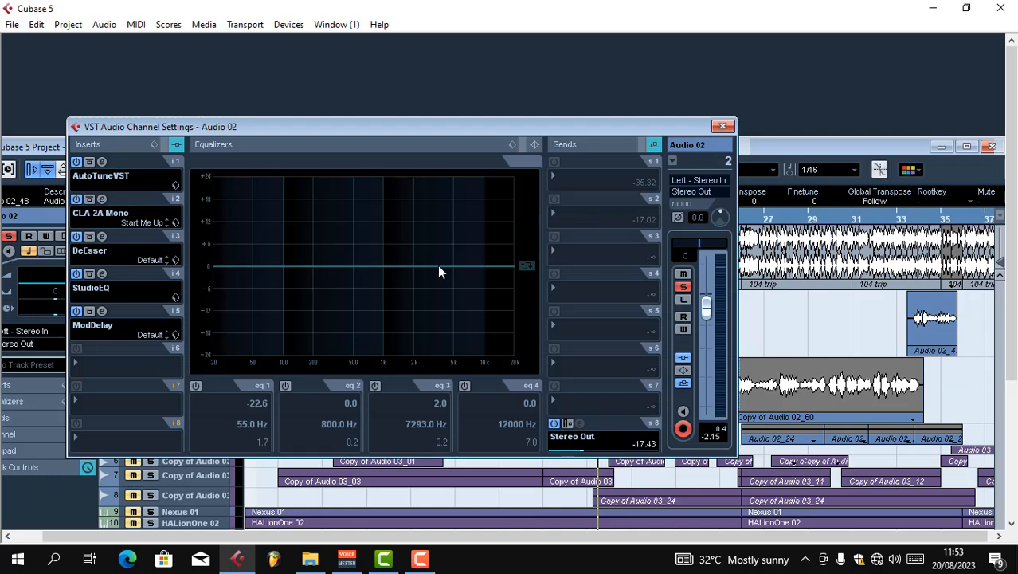
# Set channel EQ band 2 to about 4.4 dB at 7418 Hz and band 1 to about -6.8 dB at 40 Hz, and close the channel settings
pyautogui.moveTo(437, 265); pyautogui.dragTo(470, 249)
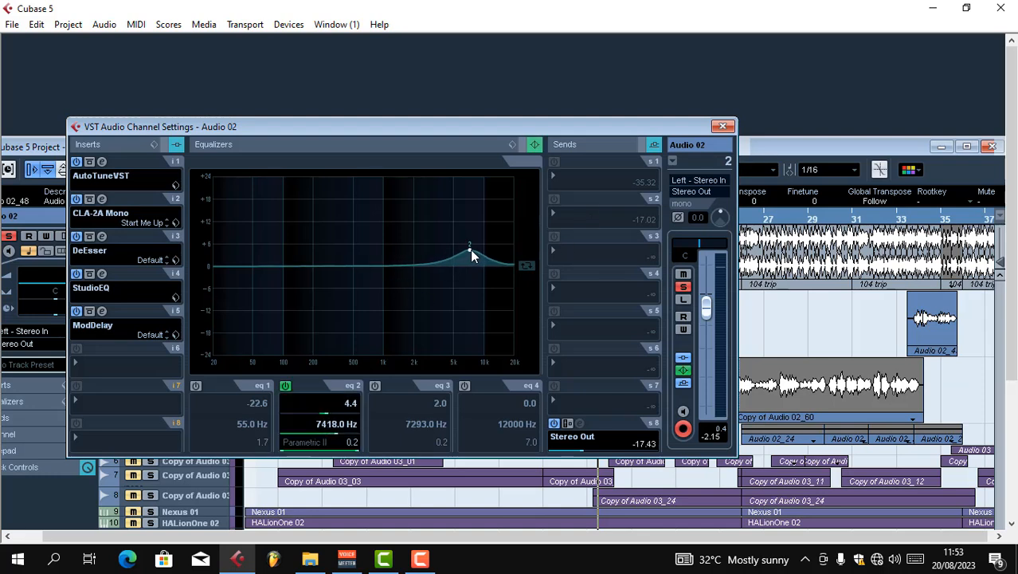
pyautogui.click(195, 385)
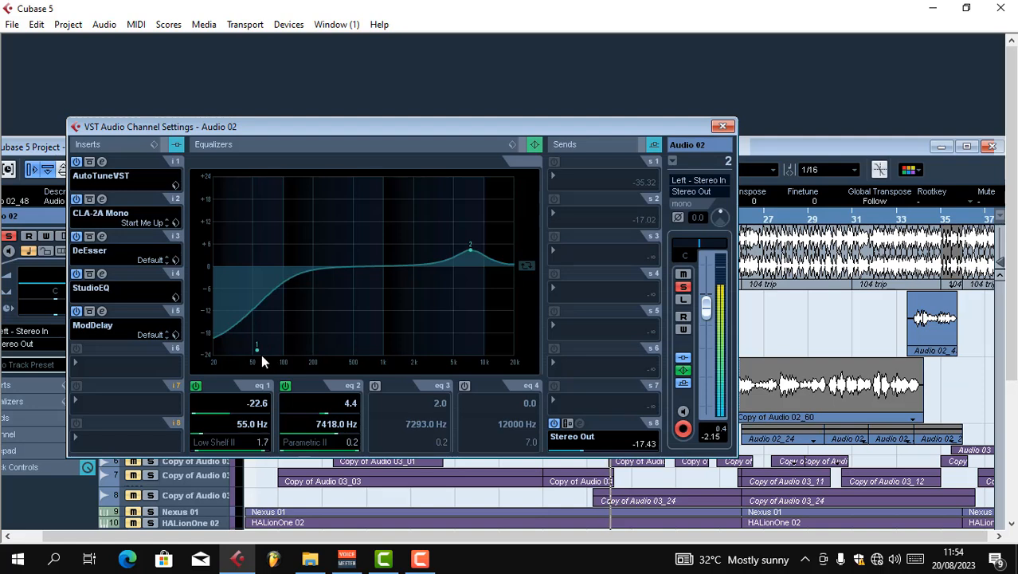
pyautogui.moveTo(261, 354); pyautogui.dragTo(243, 293)
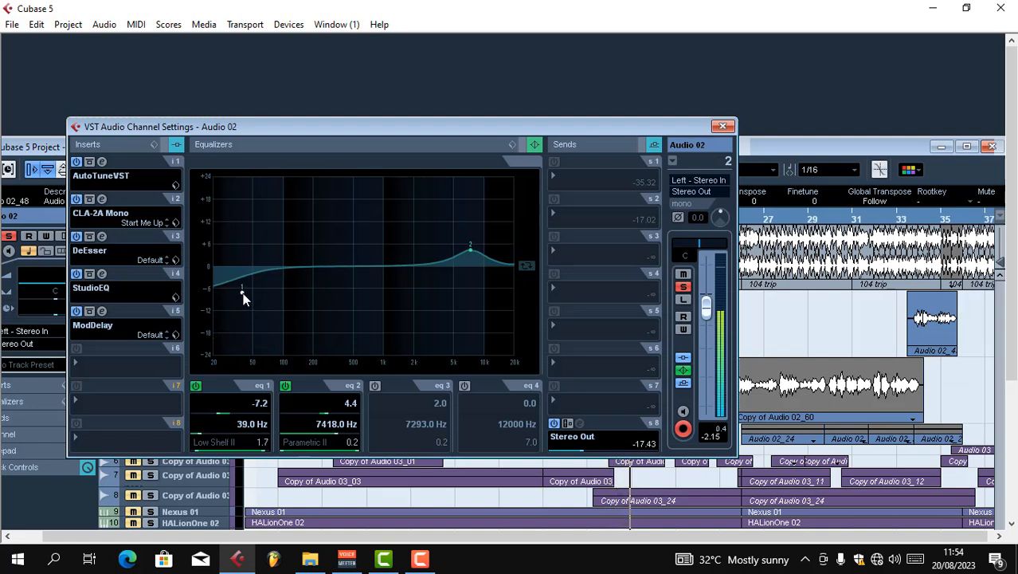
pyautogui.click(723, 128)
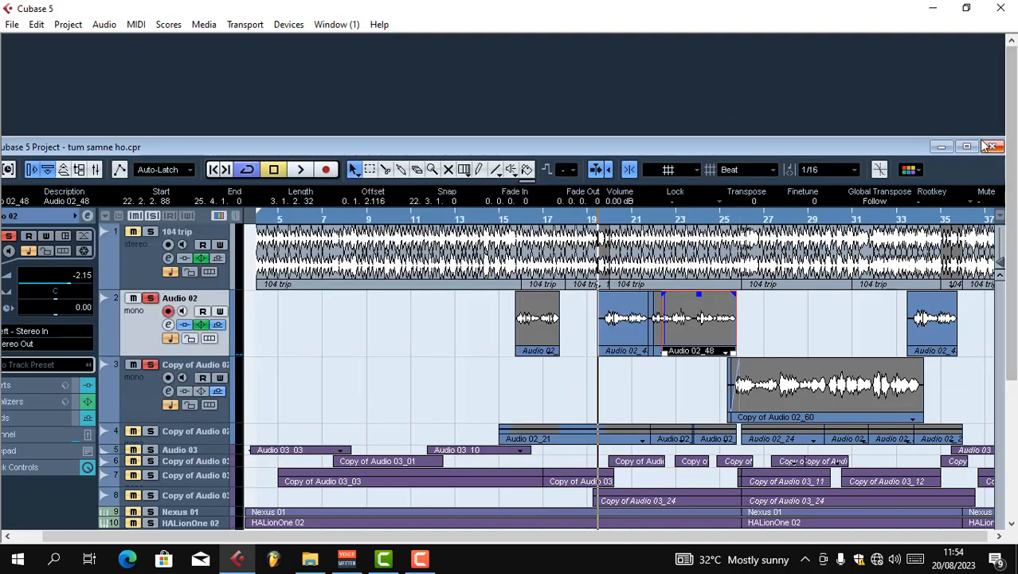
# Maximize the project window and add a stereo FX channel track with the RoomWorks reverb
pyautogui.click(967, 147)
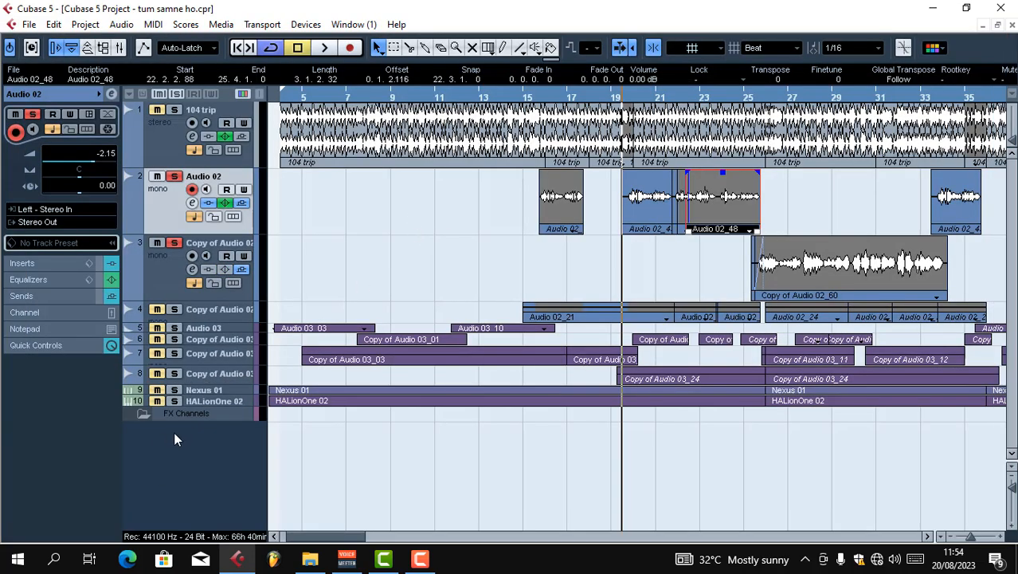
pyautogui.rightClick(174, 437)
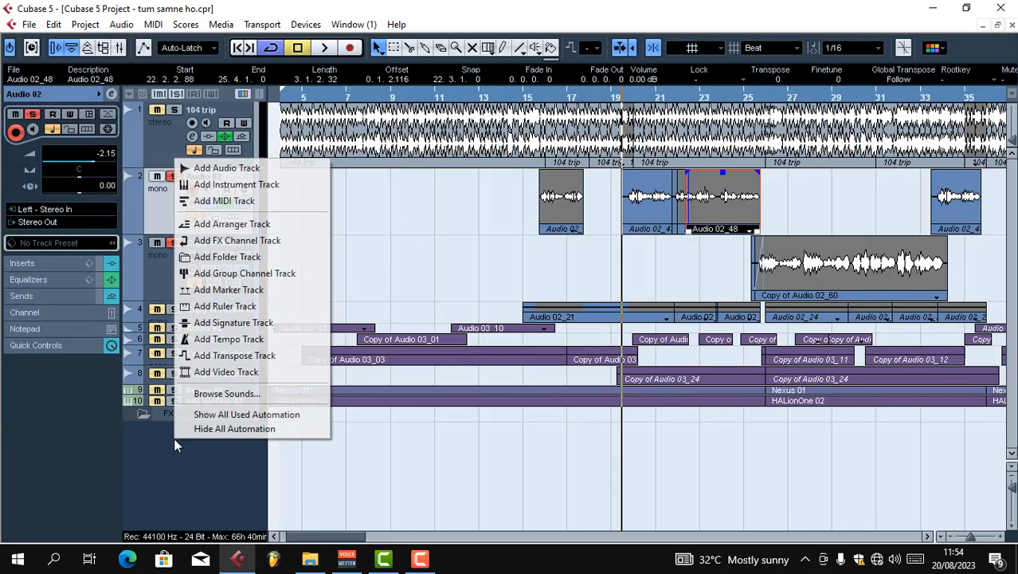
pyautogui.click(280, 244)
pyautogui.click(556, 244)
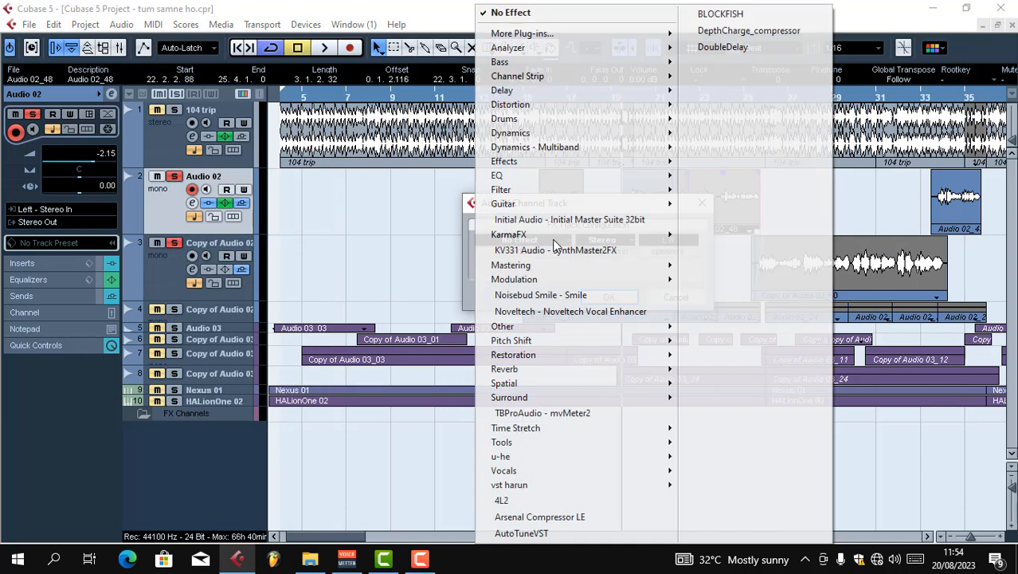
pyautogui.moveTo(574, 371)
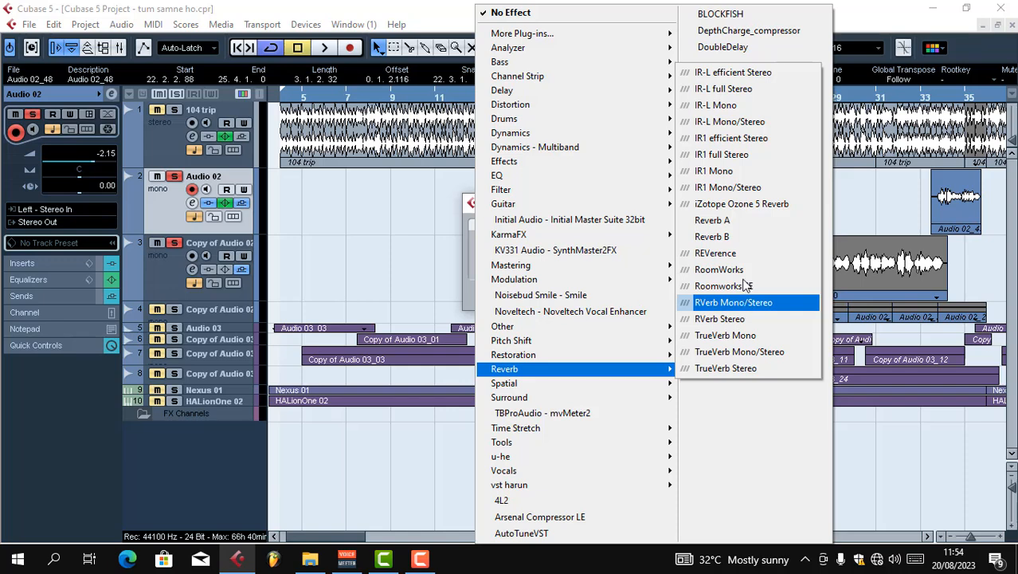
pyautogui.click(754, 272)
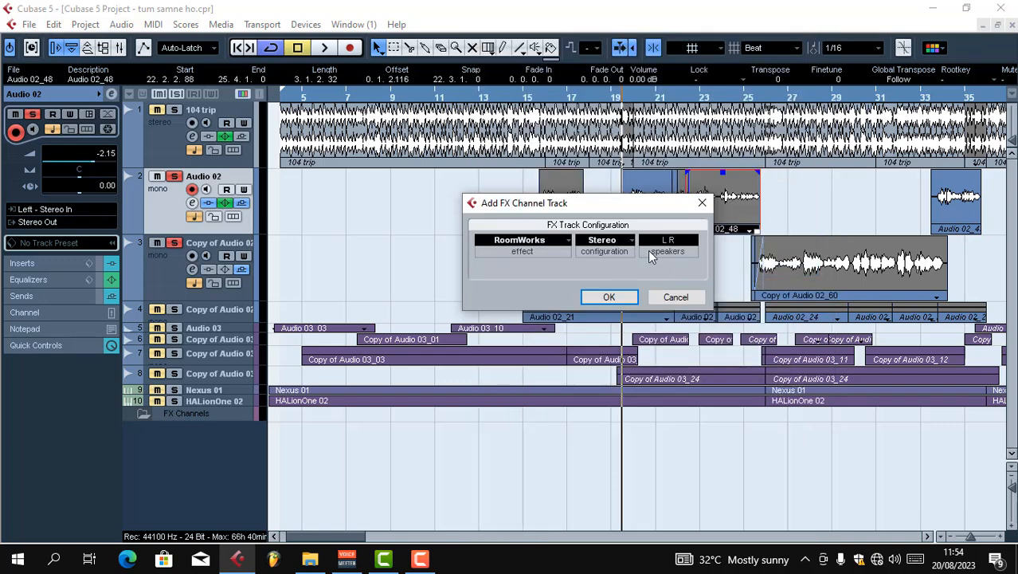
pyautogui.click(609, 296)
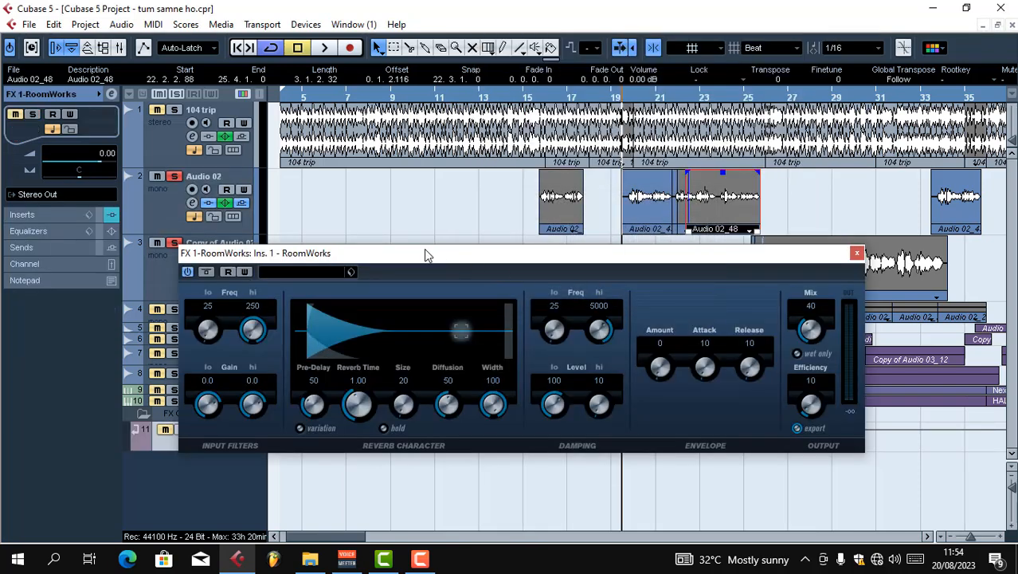
# Load the "revev delhi" preset in RoomWorks and close the plug-in window
pyautogui.moveTo(416, 257); pyautogui.dragTo(414, 239)
pyautogui.click(301, 255)
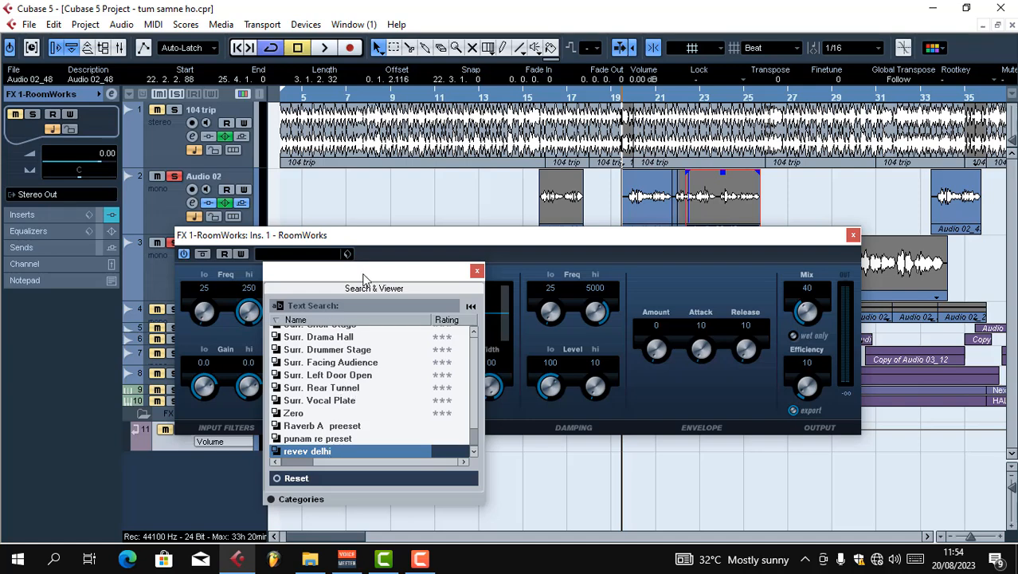
pyautogui.moveTo(363, 277); pyautogui.dragTo(368, 256)
pyautogui.click(317, 421)
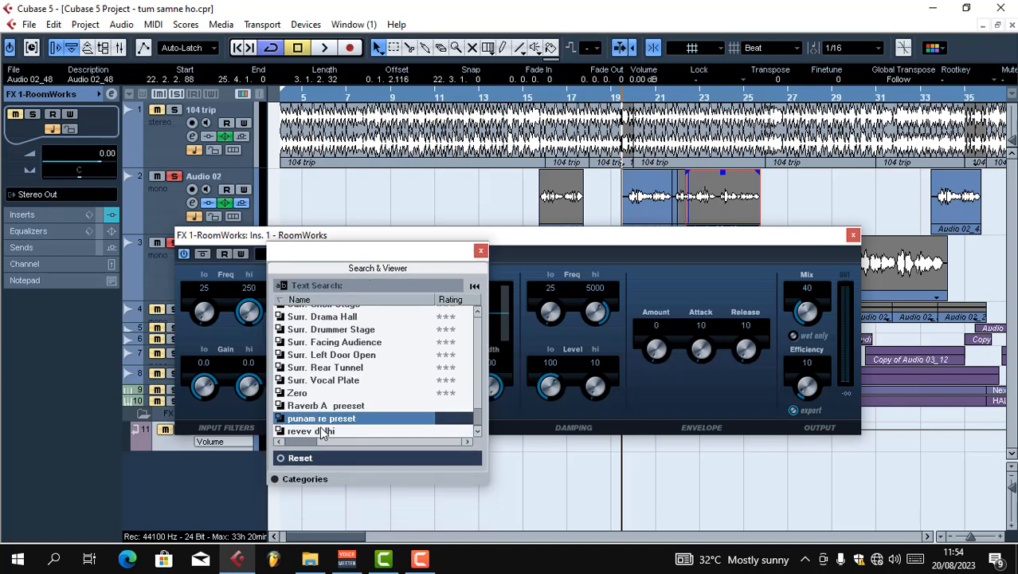
pyautogui.click(323, 431)
pyautogui.moveTo(533, 248); pyautogui.dragTo(491, 241)
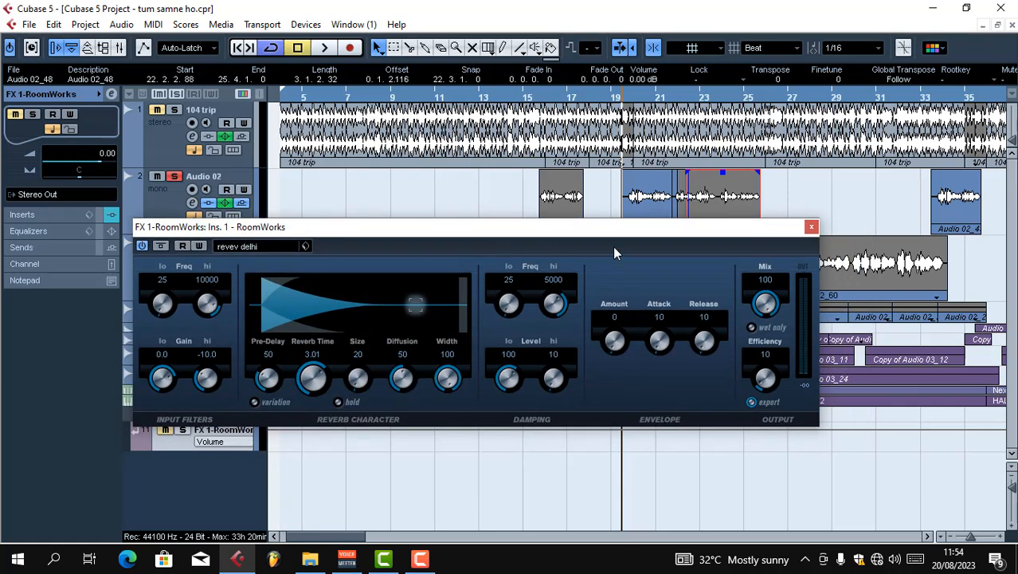
pyautogui.click(812, 227)
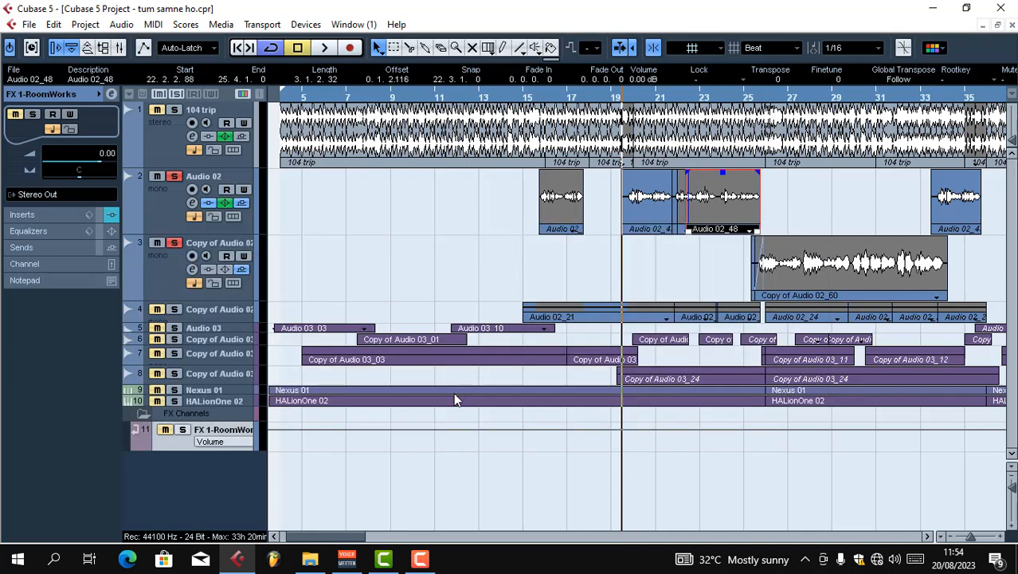
# Add a second stereo FX channel track with the StereoDelay effect
pyautogui.rightClick(236, 478)
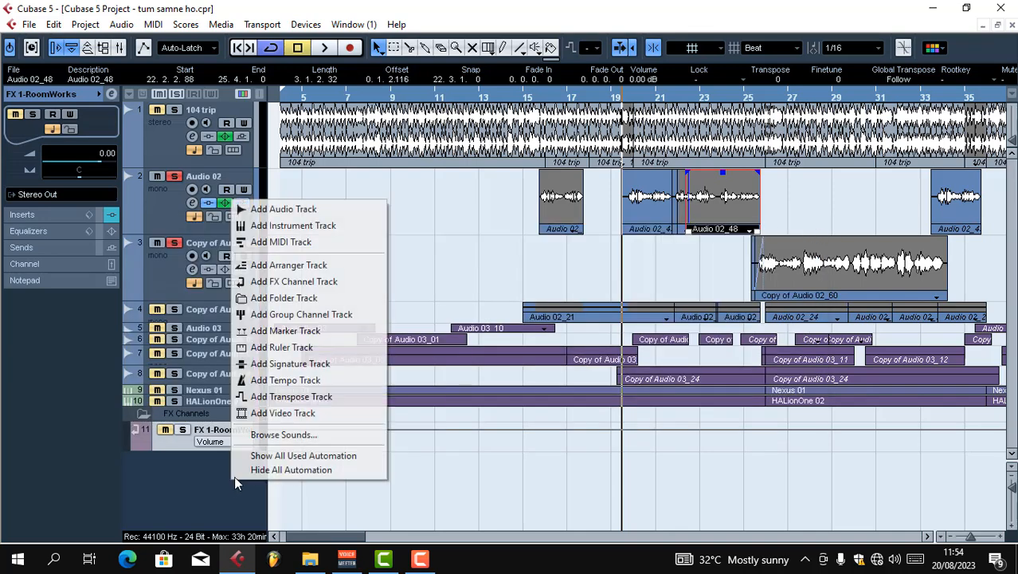
pyautogui.click(316, 283)
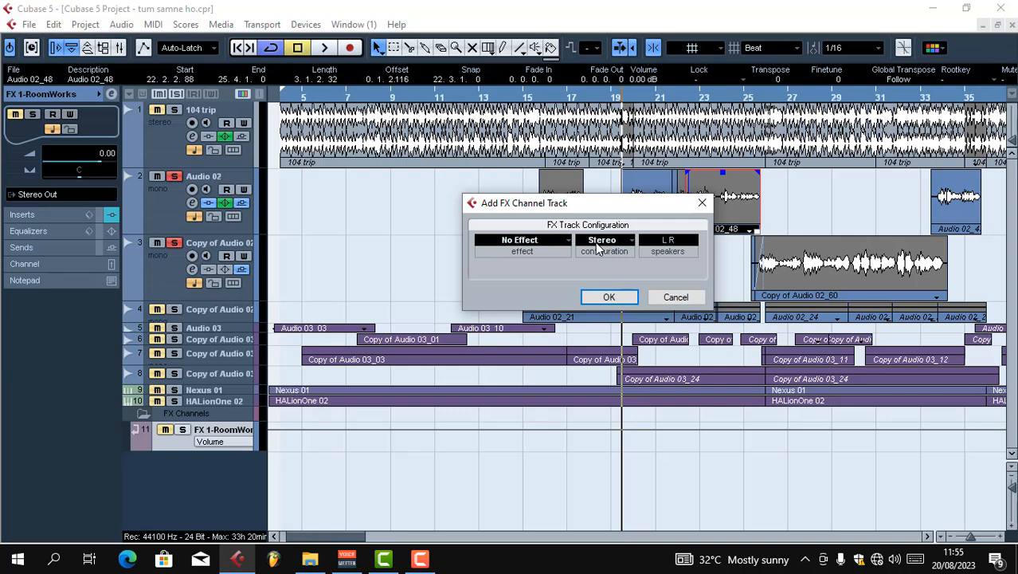
pyautogui.click(557, 240)
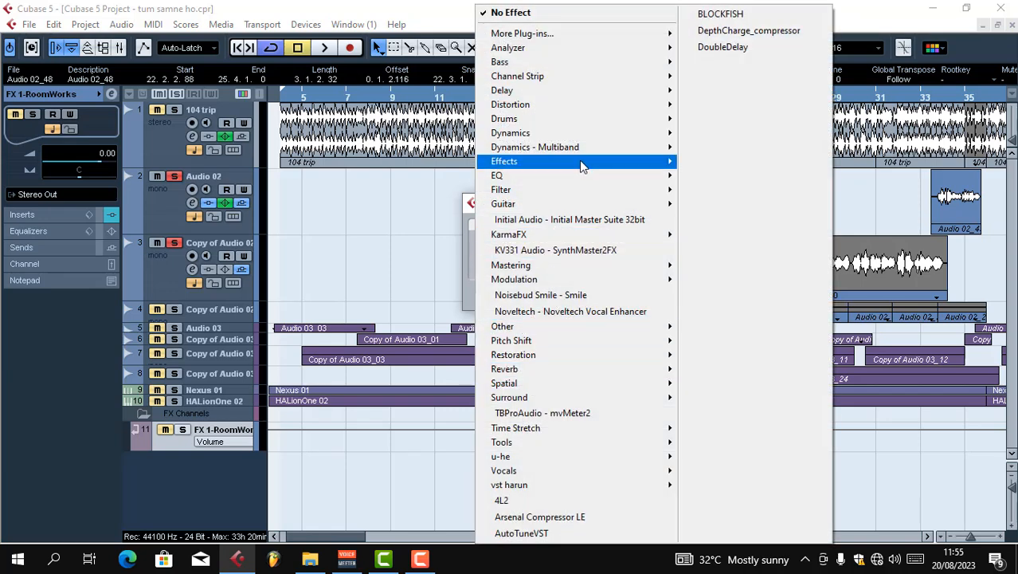
pyautogui.moveTo(591, 91)
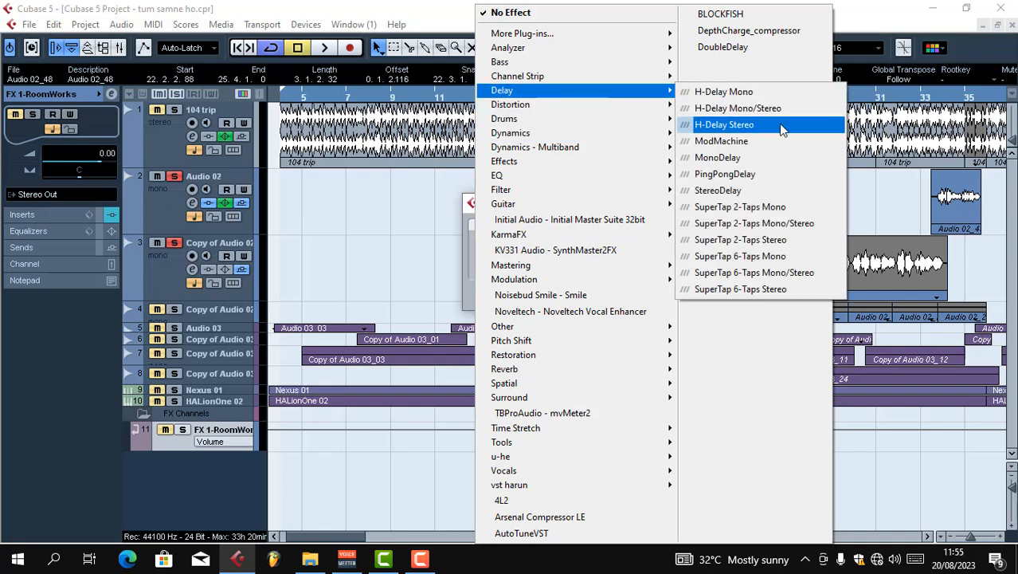
pyautogui.click(721, 190)
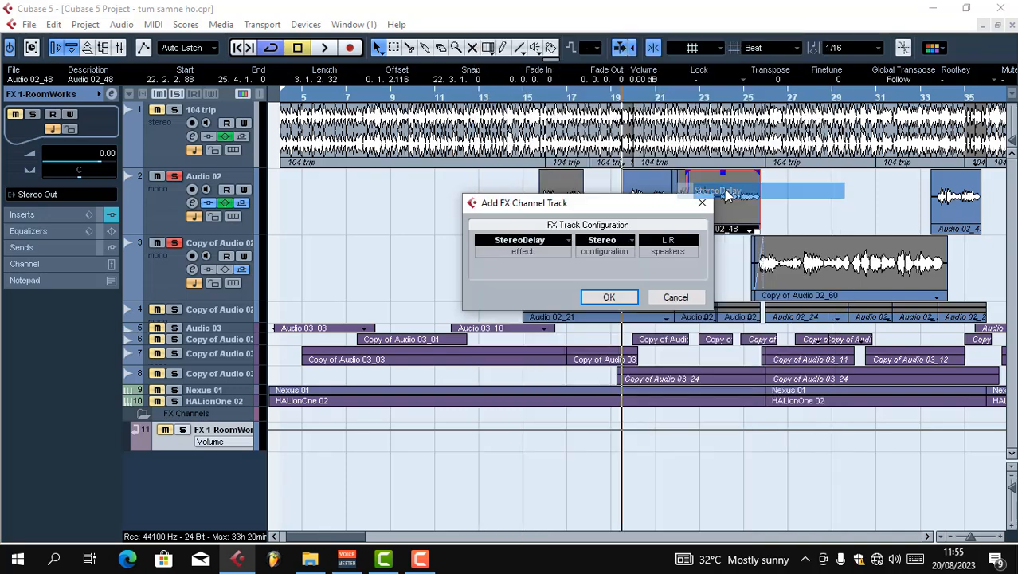
pyautogui.click(607, 298)
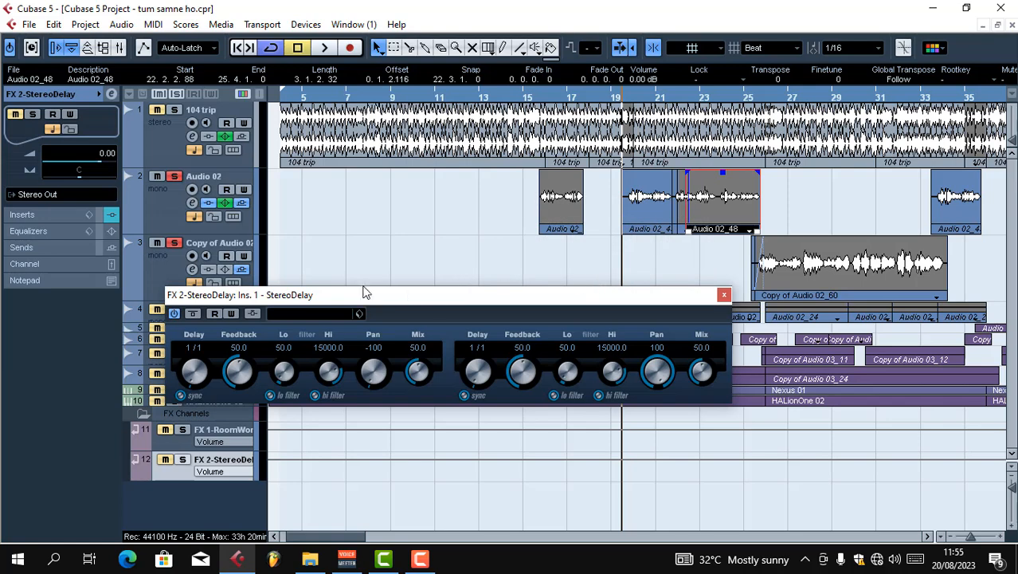
# Load the "stereo out" preset in StereoDelay and close the plug-in window
pyautogui.moveTo(365, 300); pyautogui.dragTo(374, 280)
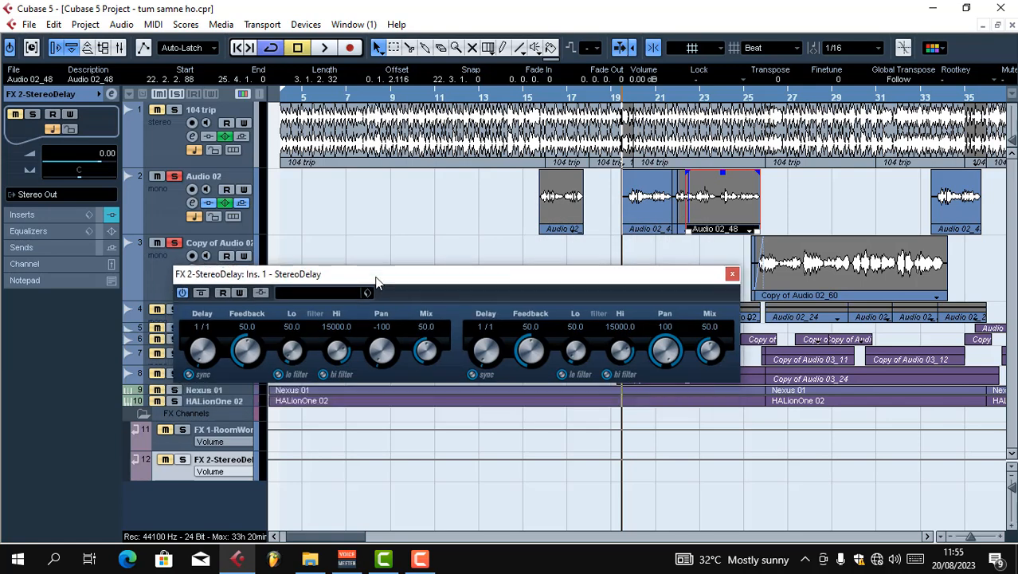
pyautogui.click(336, 295)
pyautogui.scroll(-10, 437, 432)
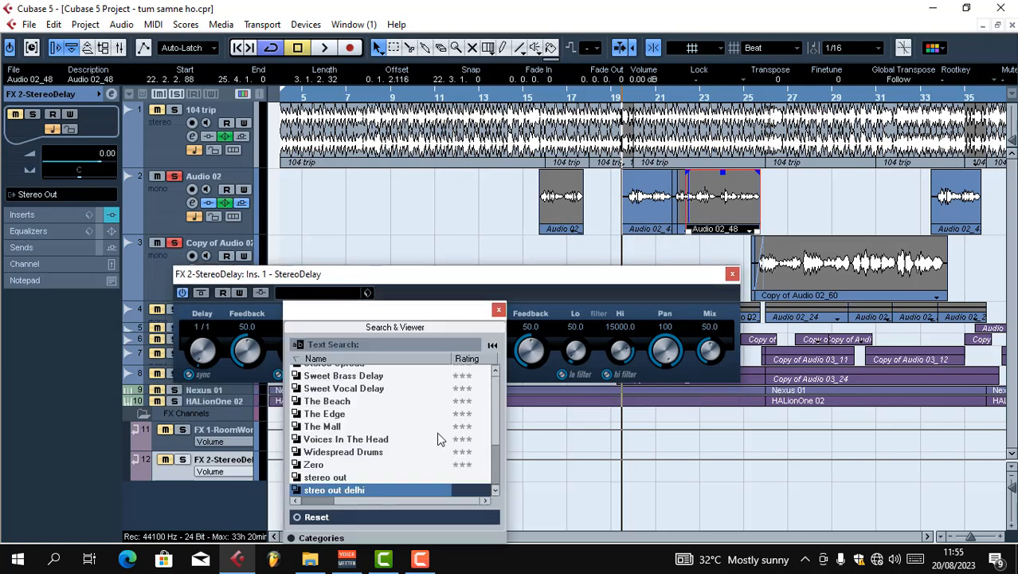
pyautogui.click(321, 480)
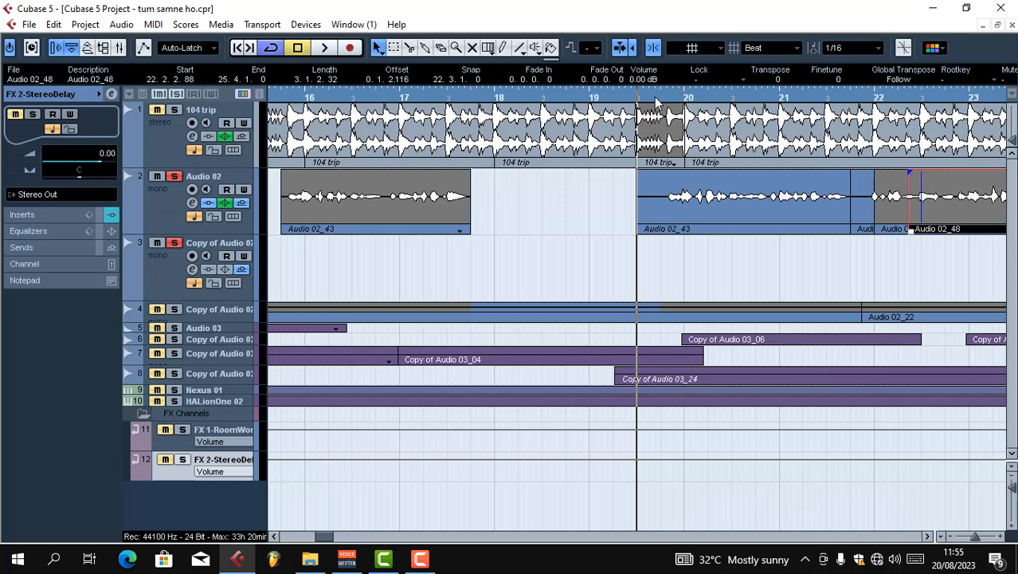
# Place the playhead just before bar 20 and solo both the RoomWorks and StereoDelay FX channels
pyautogui.click(655, 102)
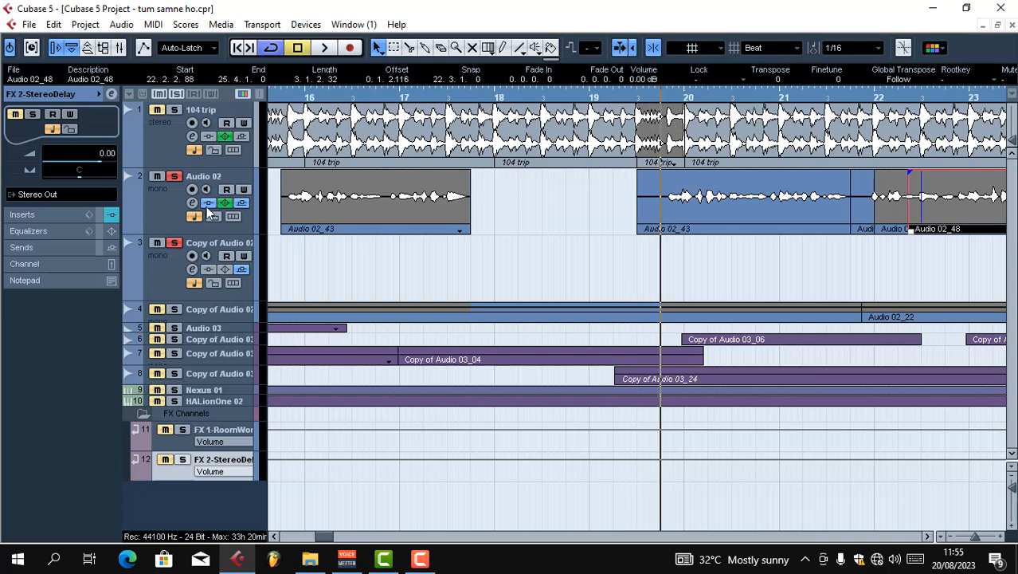
pyautogui.click(182, 459)
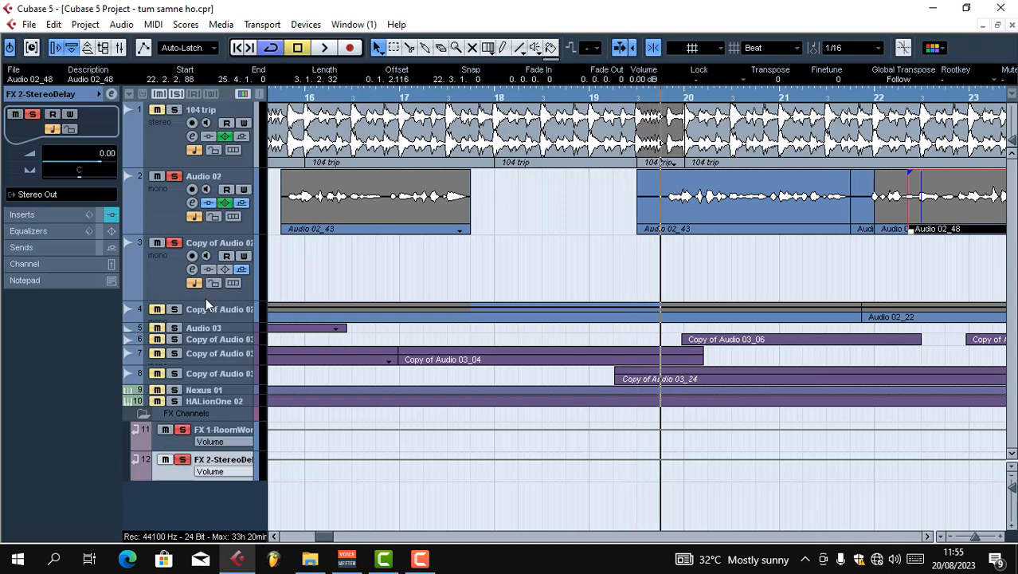
# Route the first send of Audio 02 to FX 1-RoomWorks, activate it and set its level to about -13.39 dB
pyautogui.click(191, 203)
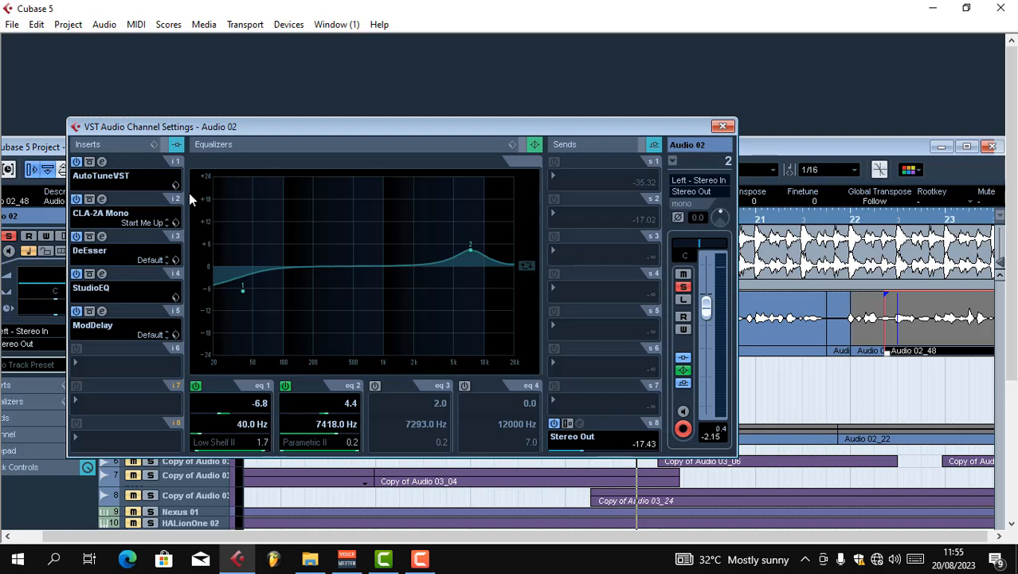
pyautogui.moveTo(561, 128); pyautogui.dragTo(554, 125)
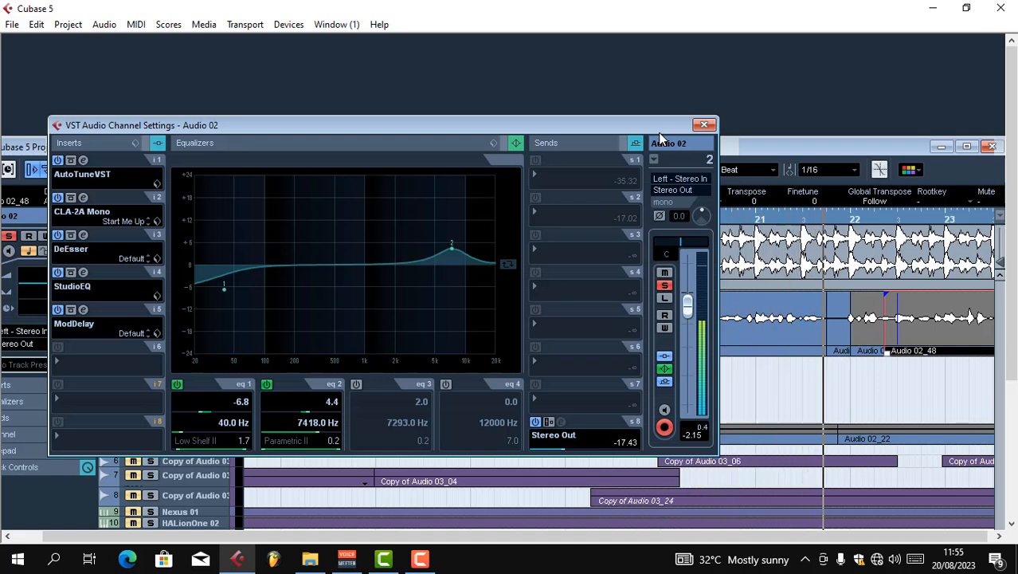
pyautogui.click(556, 177)
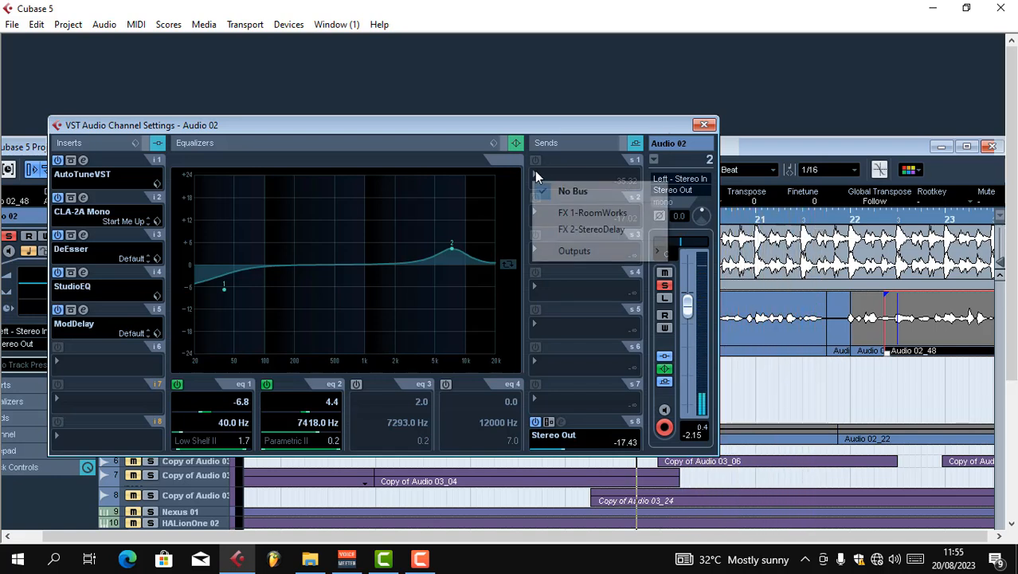
pyautogui.click(575, 214)
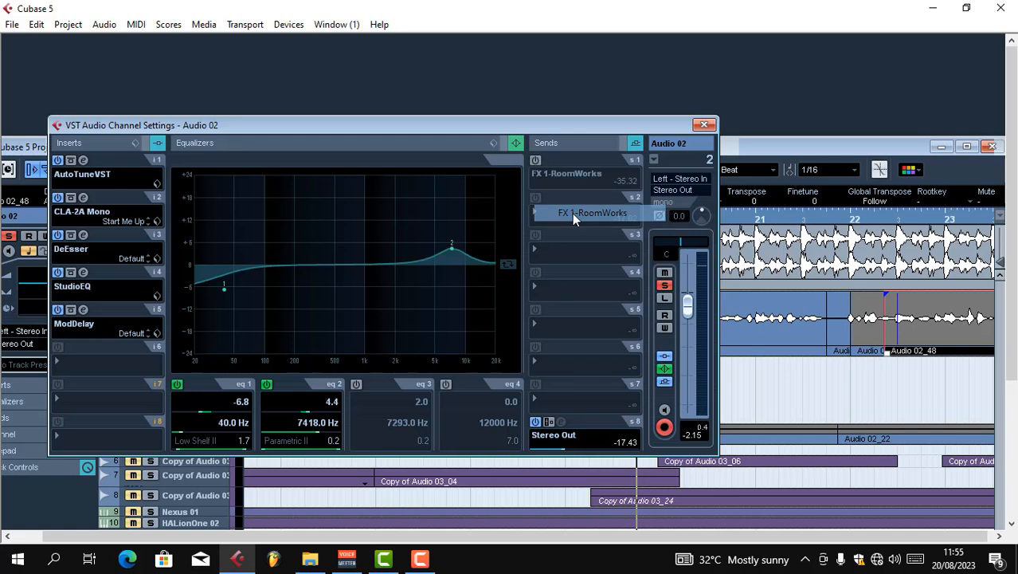
pyautogui.click(536, 161)
pyautogui.moveTo(559, 188)
pyautogui.mouseDown()
pyautogui.moveTo(592, 188)
pyautogui.moveTo(570, 188)
pyautogui.mouseUp()
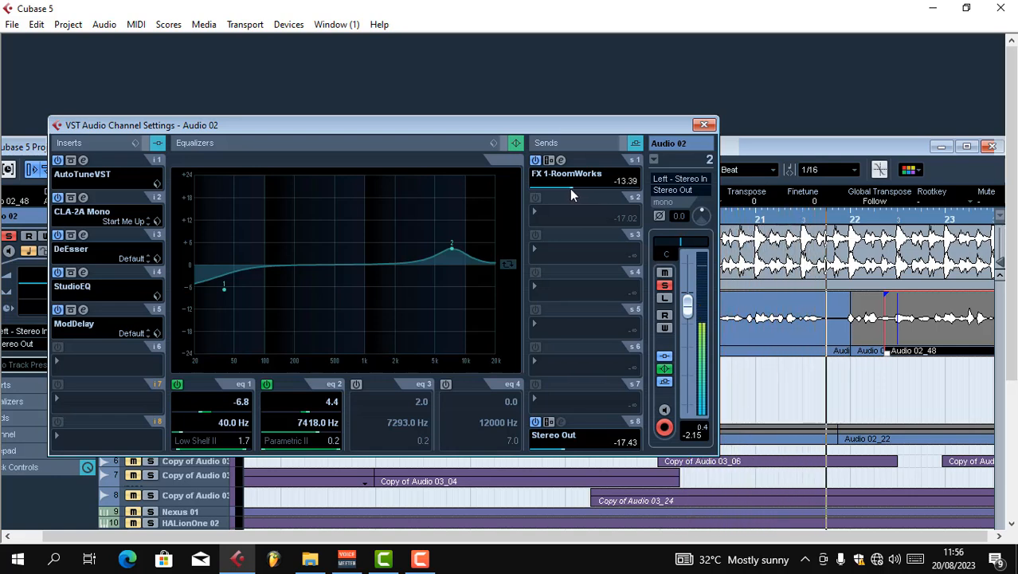
# Route the second send of Audio 02 to FX 2-StereoDelay, activate it and set its level to about -9.58 dB
pyautogui.click(539, 209)
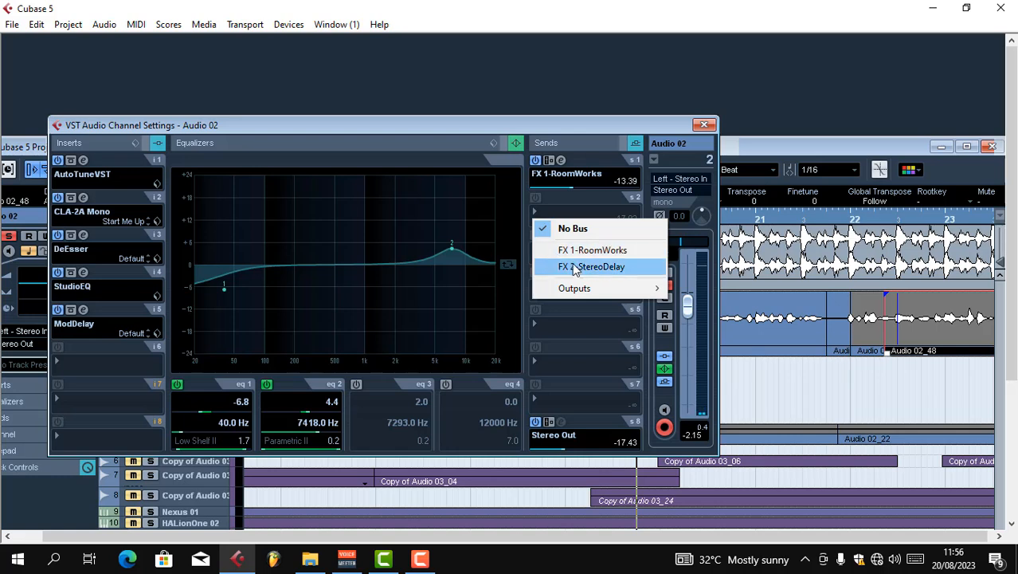
pyautogui.click(596, 266)
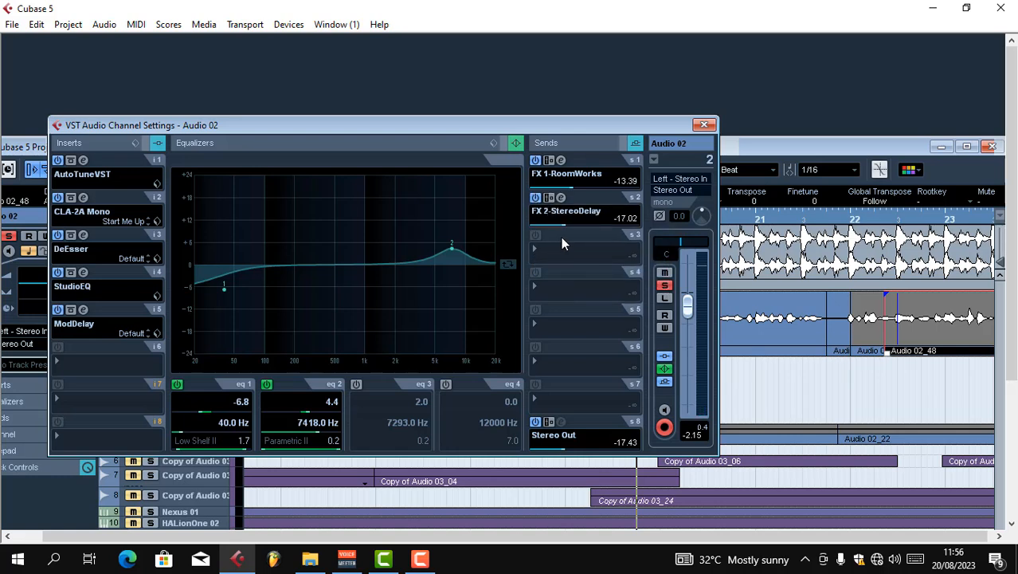
pyautogui.click(562, 226)
pyautogui.moveTo(559, 224); pyautogui.dragTo(586, 225)
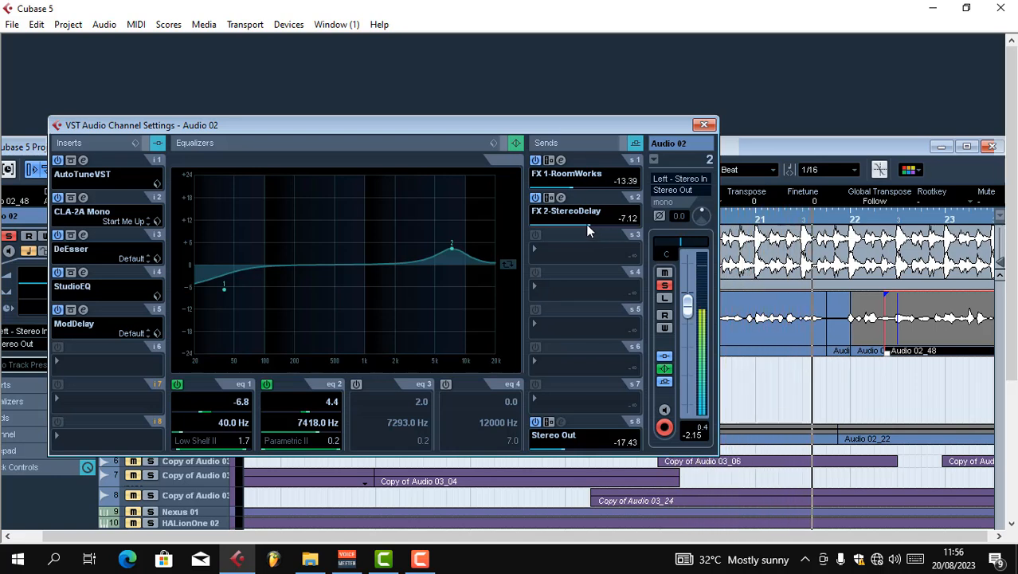
pyautogui.moveTo(585, 225); pyautogui.dragTo(579, 225)
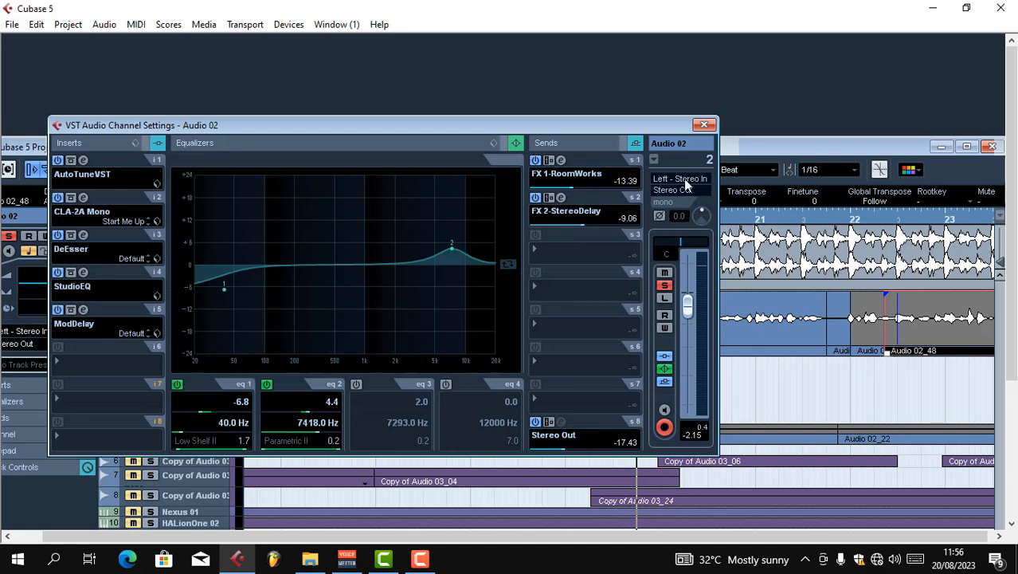
pyautogui.moveTo(638, 126); pyautogui.dragTo(632, 125)
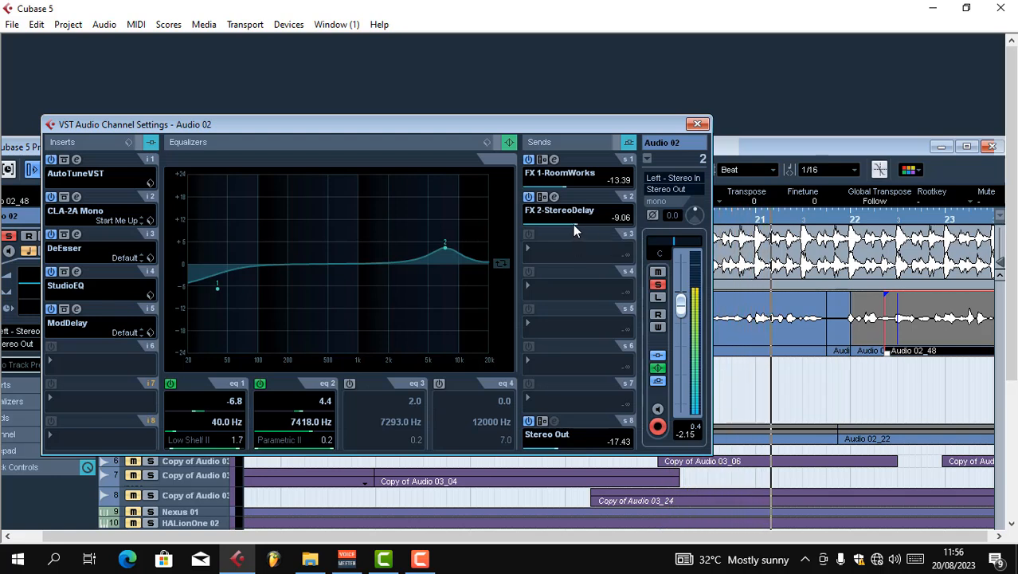
pyautogui.moveTo(575, 225); pyautogui.dragTo(574, 225)
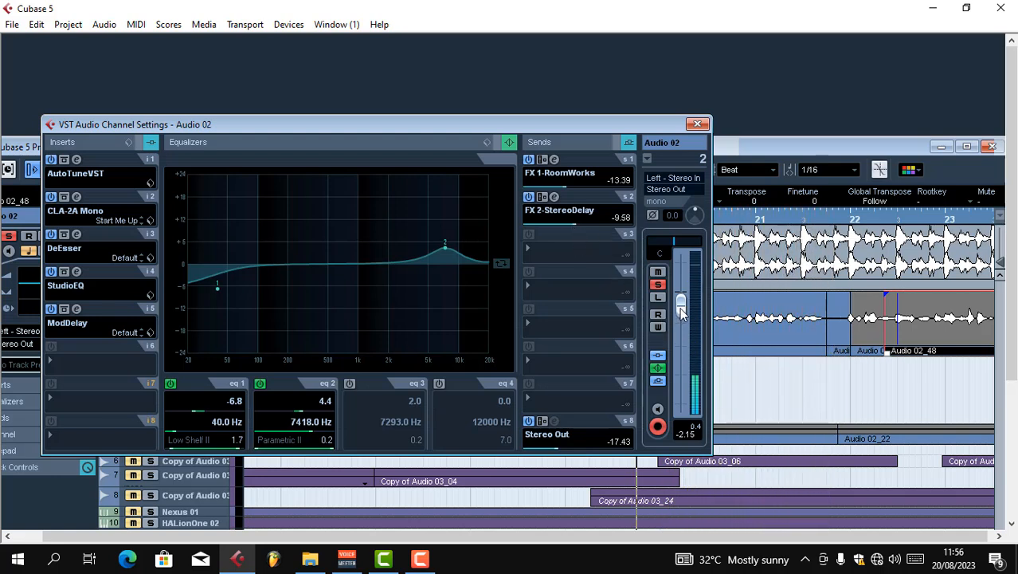
# Raise the Audio 02 channel fader to 0.00 dB and close the channel settings
pyautogui.moveTo(680, 307); pyautogui.dragTo(679, 295)
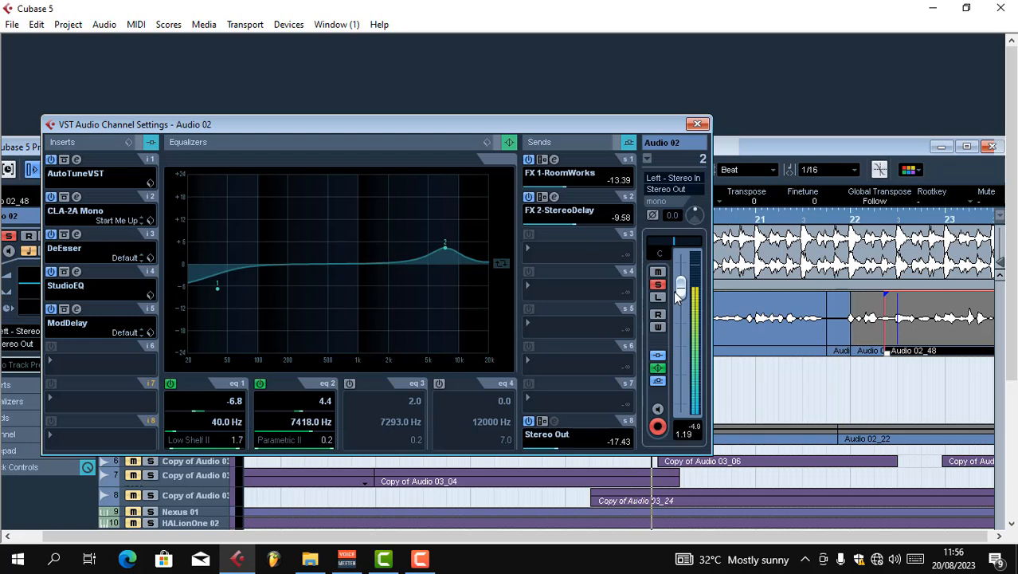
pyautogui.keyDown('ctrl'); pyautogui.click(680, 295); pyautogui.keyUp('ctrl')
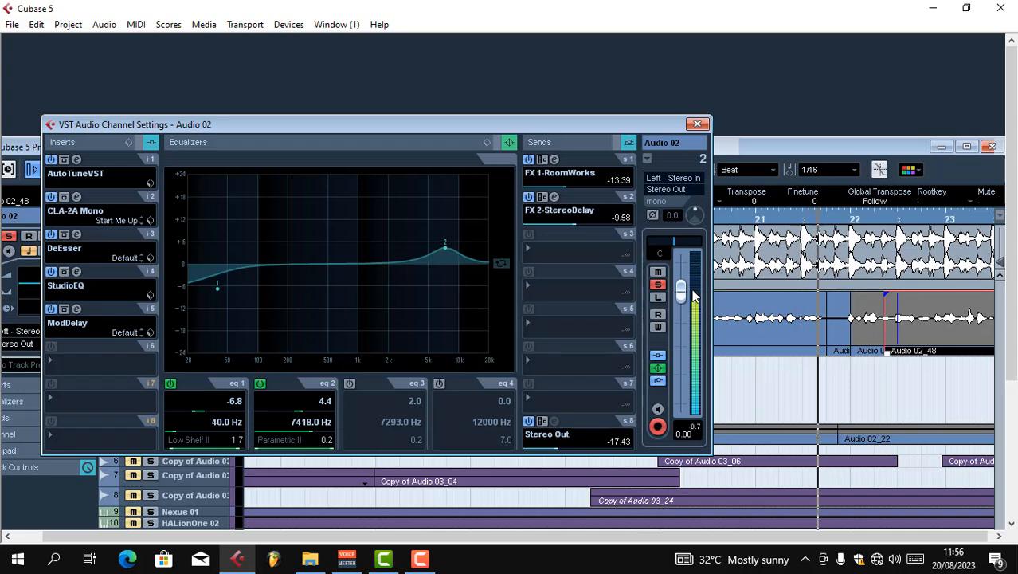
pyautogui.click(700, 125)
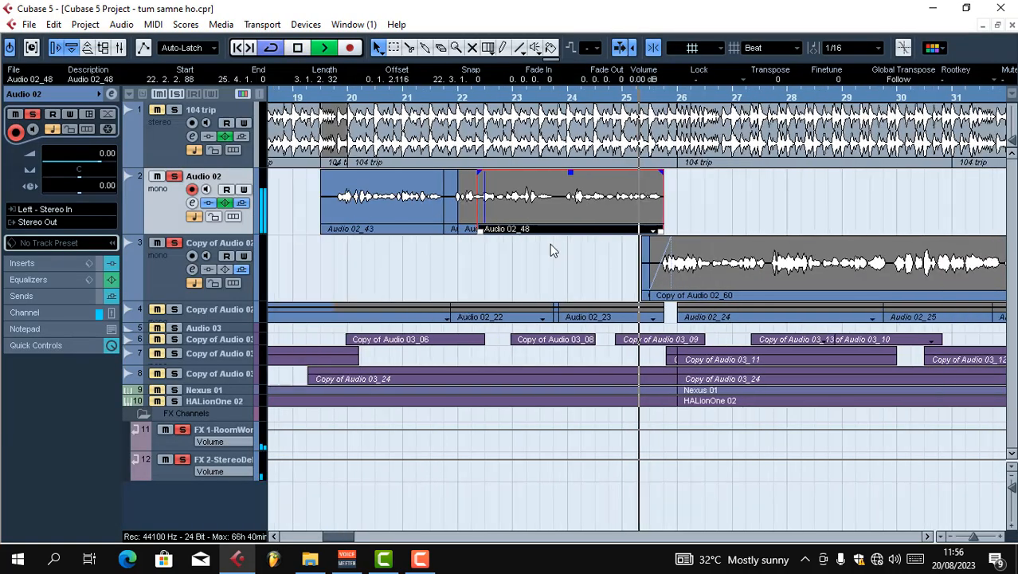
# Stop playback and load AutoTuneVST in the first insert slot of Copy of Audio 02 on track 3
pyautogui.press('g')
pyautogui.press('g')
pyautogui.press('g')
pyautogui.press('g')
pyautogui.press('g')
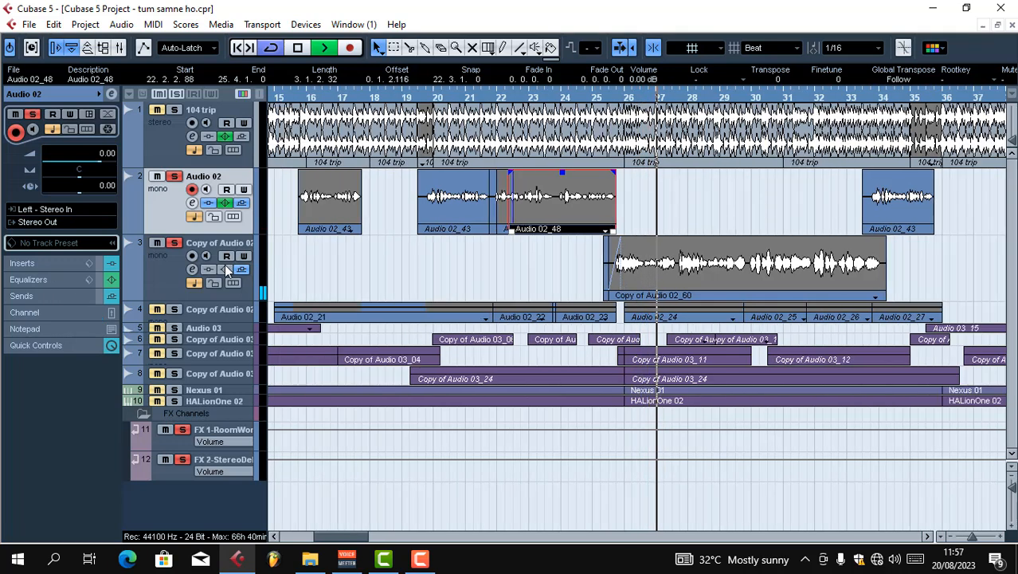
pyautogui.press('space')
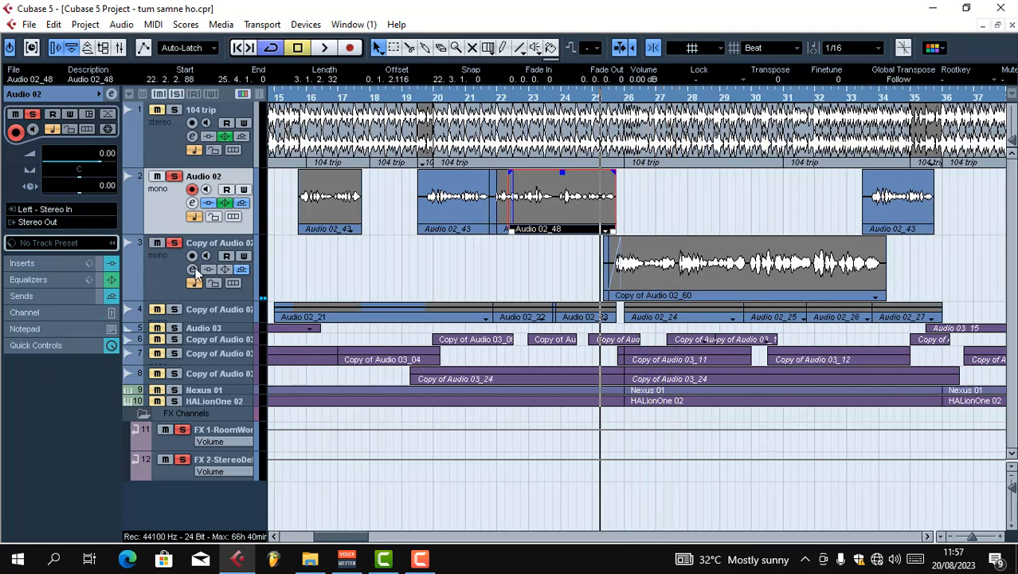
pyautogui.click(193, 269)
pyautogui.click(54, 175)
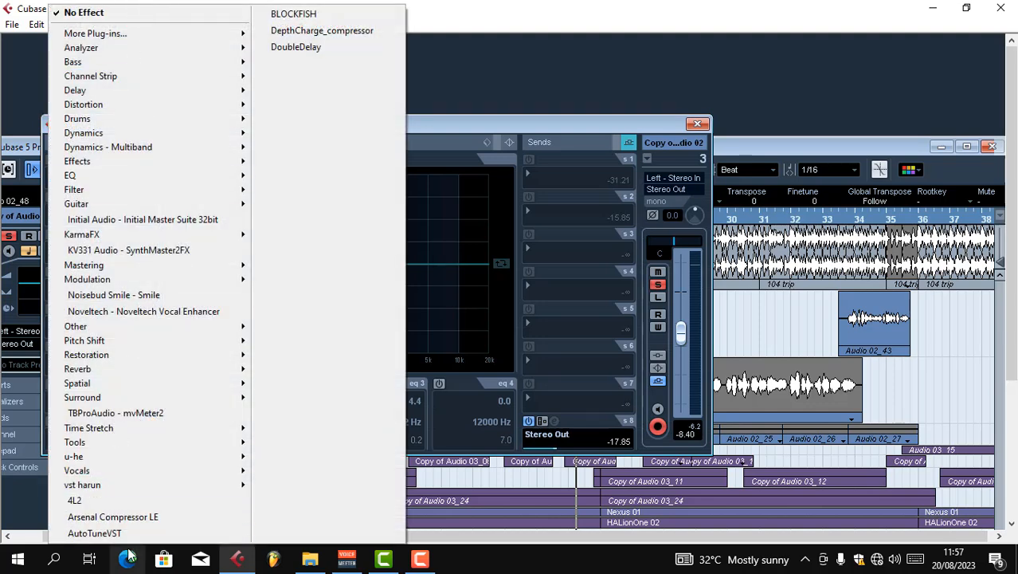
pyautogui.moveTo(120, 483)
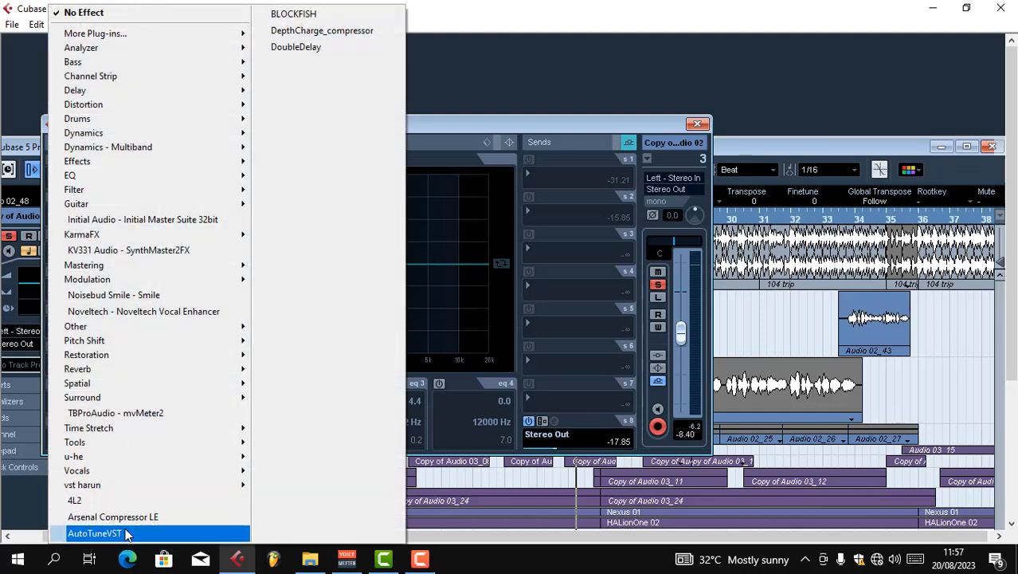
pyautogui.click(127, 533)
# Set Auto-Tune to key A, Major scale, Alto/Tenor Voice and a Retune Speed of about 34, and close the plug-in window
pyautogui.click(288, 230)
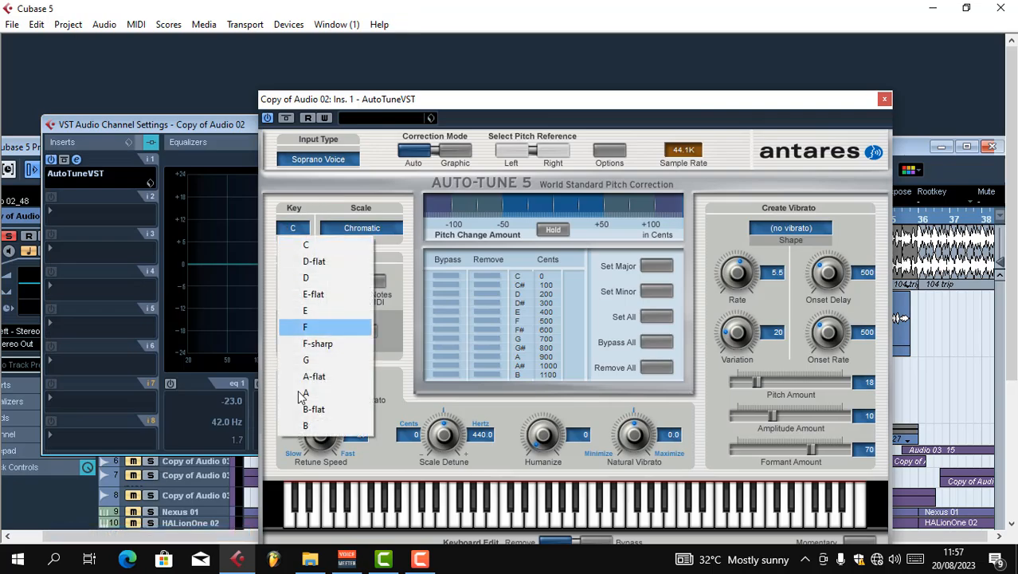
pyautogui.click(305, 392)
pyautogui.click(362, 230)
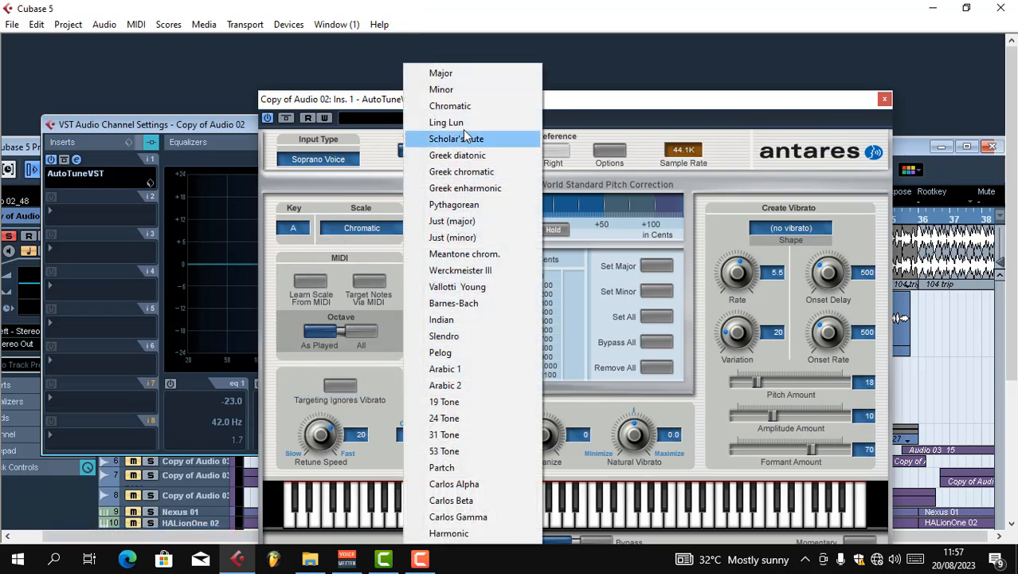
pyautogui.click(466, 74)
pyautogui.click(328, 160)
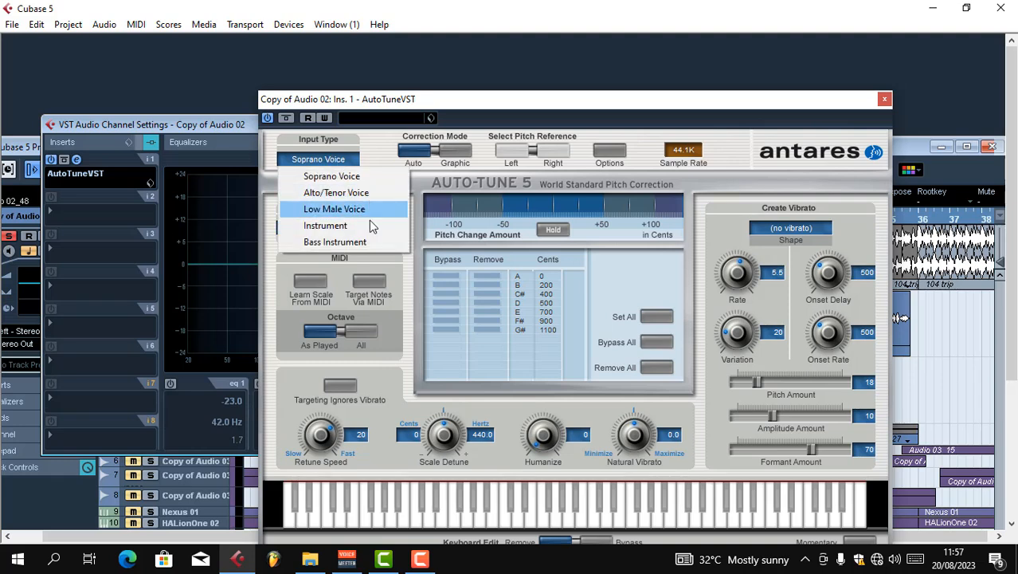
pyautogui.click(356, 195)
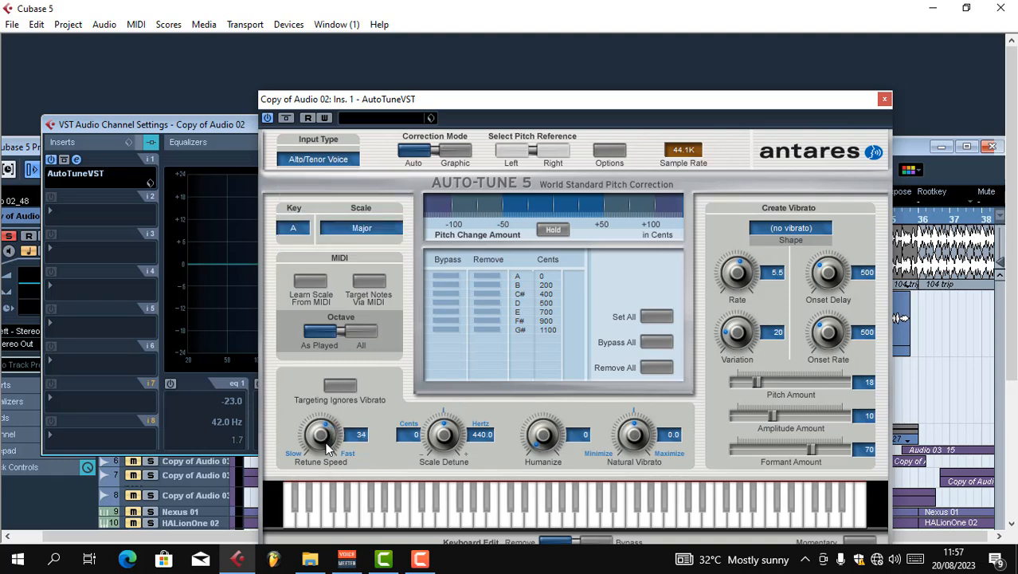
pyautogui.moveTo(326, 442); pyautogui.dragTo(327, 449)
pyautogui.click(883, 100)
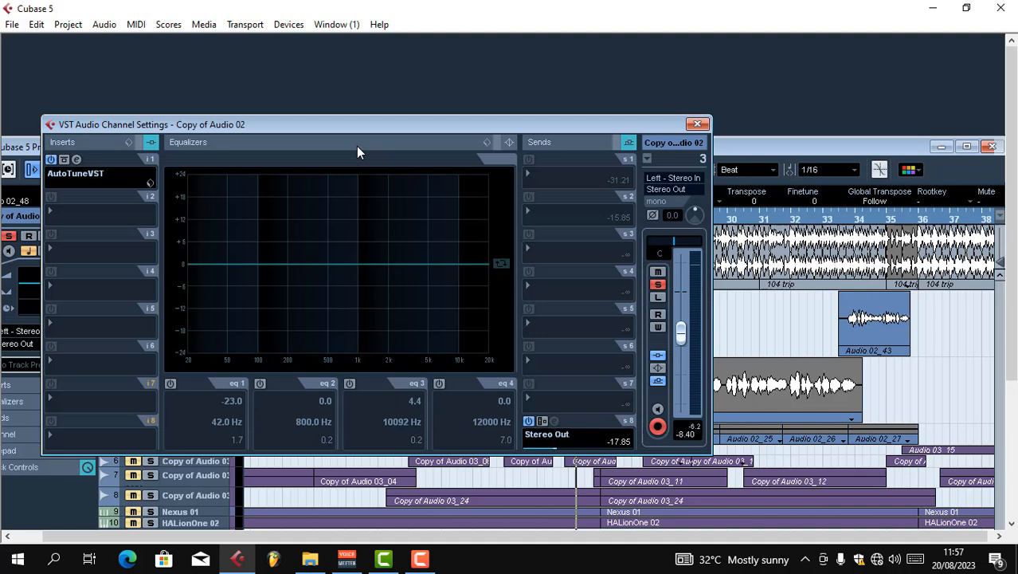
# Load the CLA-2A Mono compressor in the second insert slot of Copy of Audio 02
pyautogui.click(49, 210)
pyautogui.moveTo(113, 133)
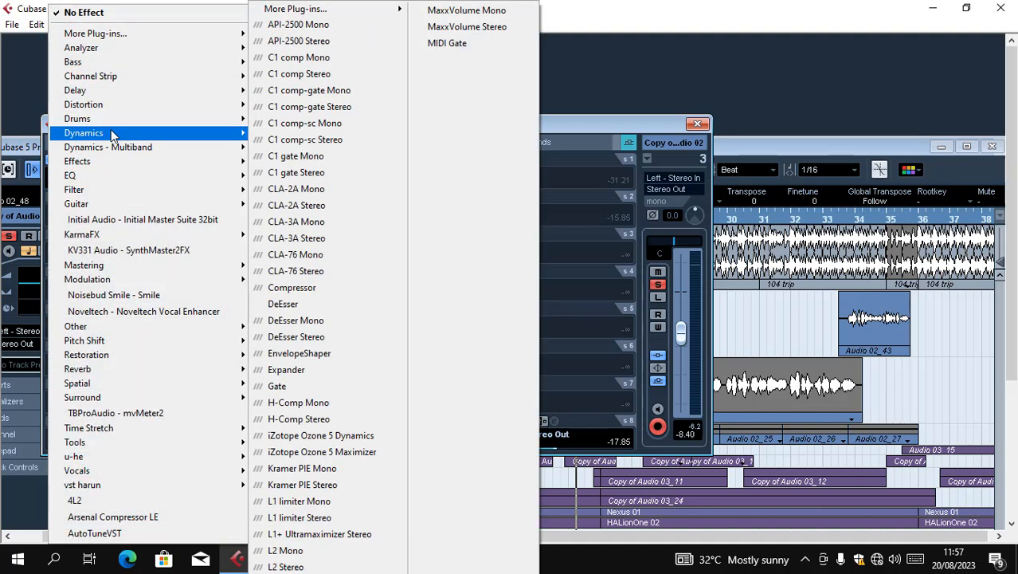
pyautogui.click(316, 191)
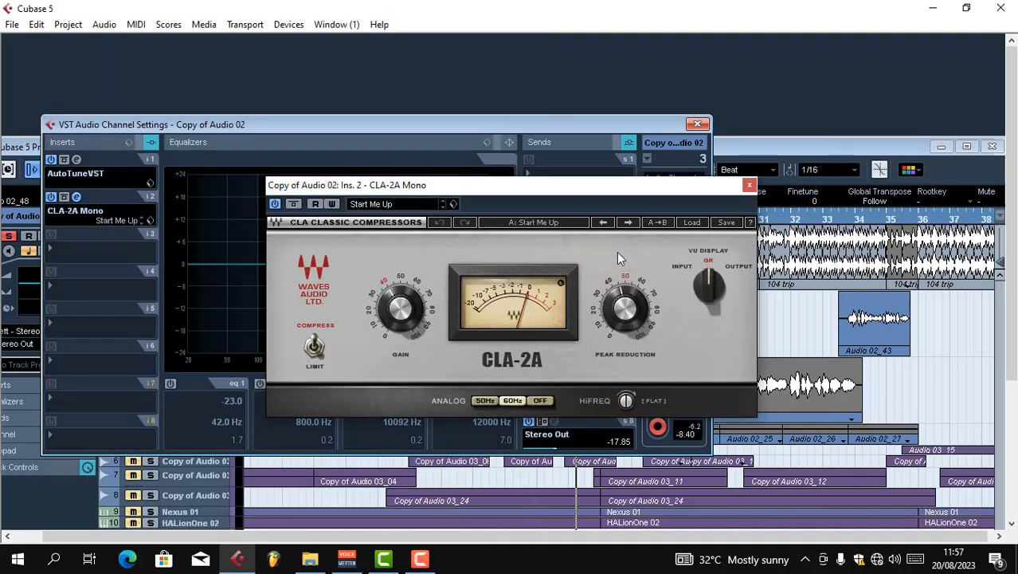
# Raise the CLA-2A gain to about 47, and close the compressor and channel settings windows
pyautogui.moveTo(574, 189); pyautogui.dragTo(518, 192)
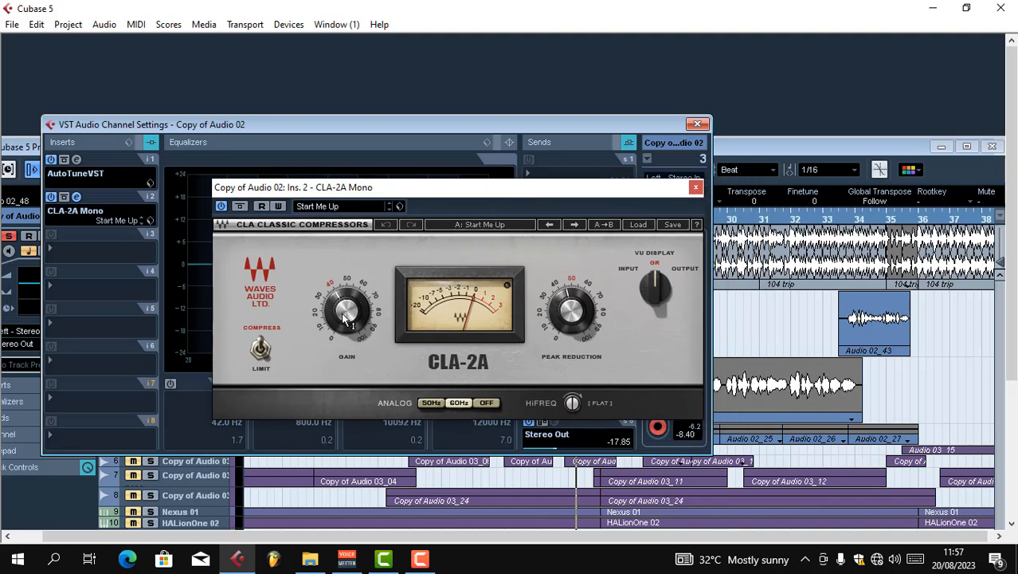
pyautogui.moveTo(355, 317)
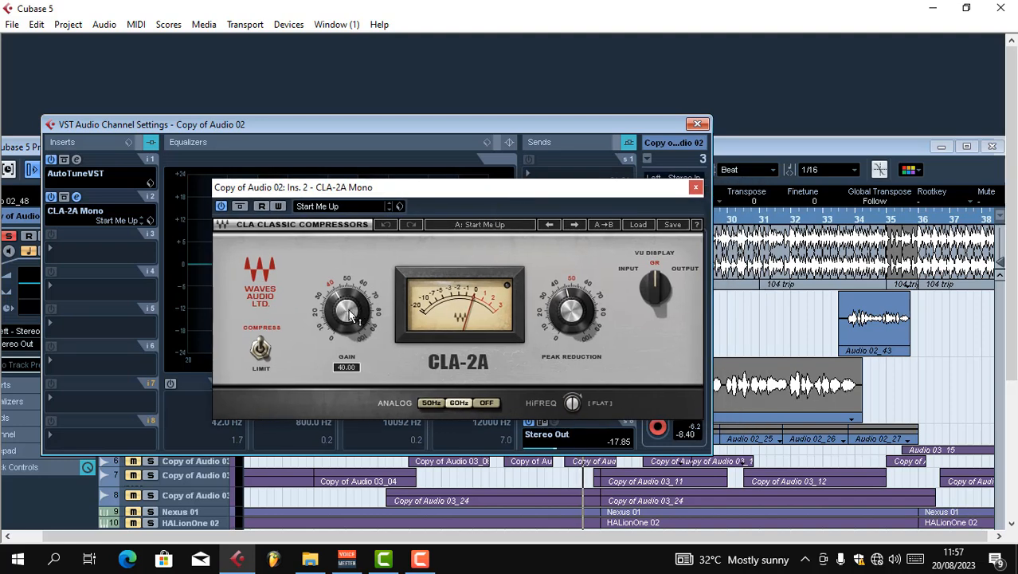
pyautogui.moveTo(351, 314); pyautogui.dragTo(350, 308)
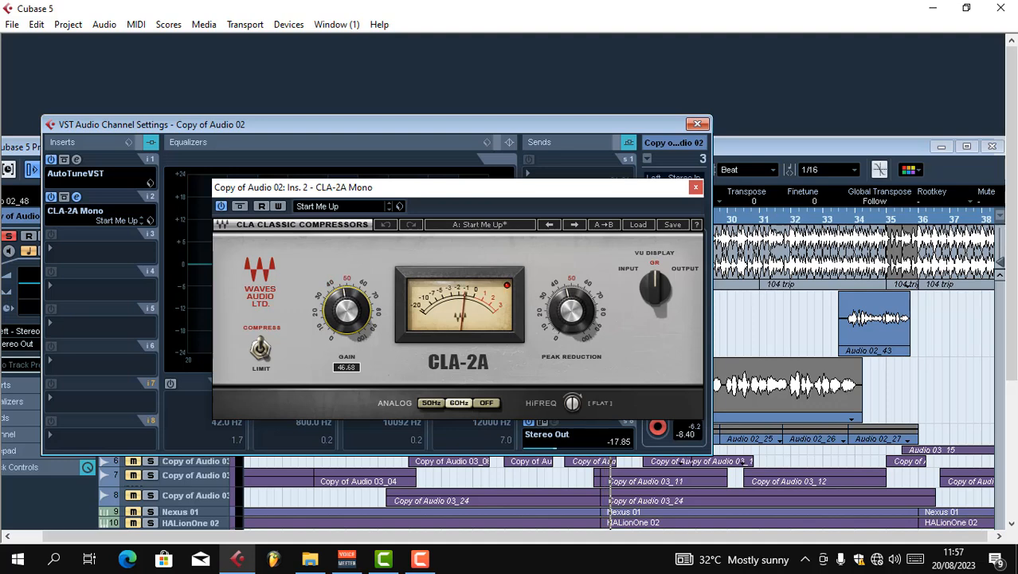
pyautogui.click(699, 189)
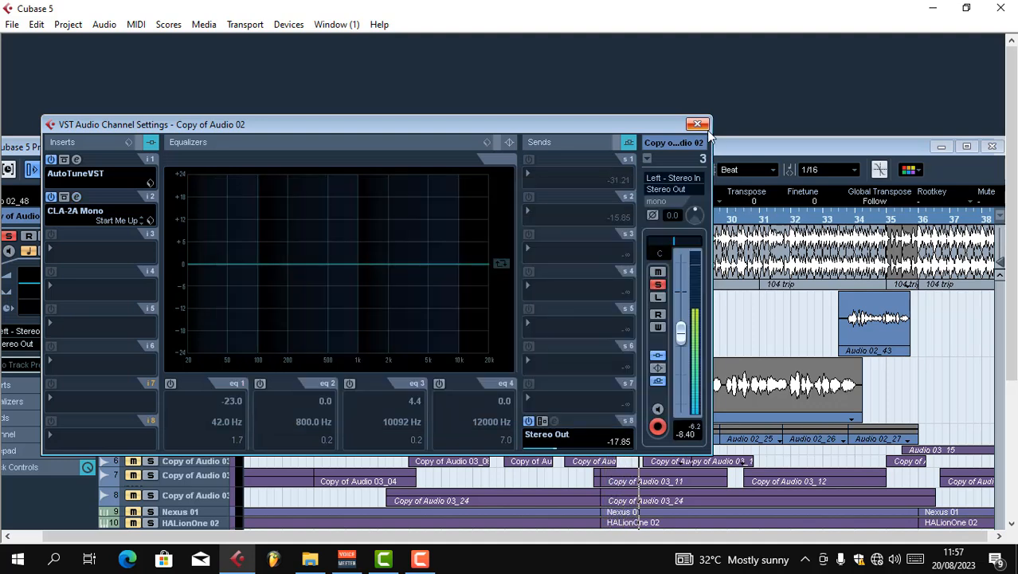
pyautogui.click(699, 125)
# Stop playback and place the playback position at the end of the Audio 02_48 clip in the maximized project window
pyautogui.doubleClick(706, 146)
pyautogui.press('space')
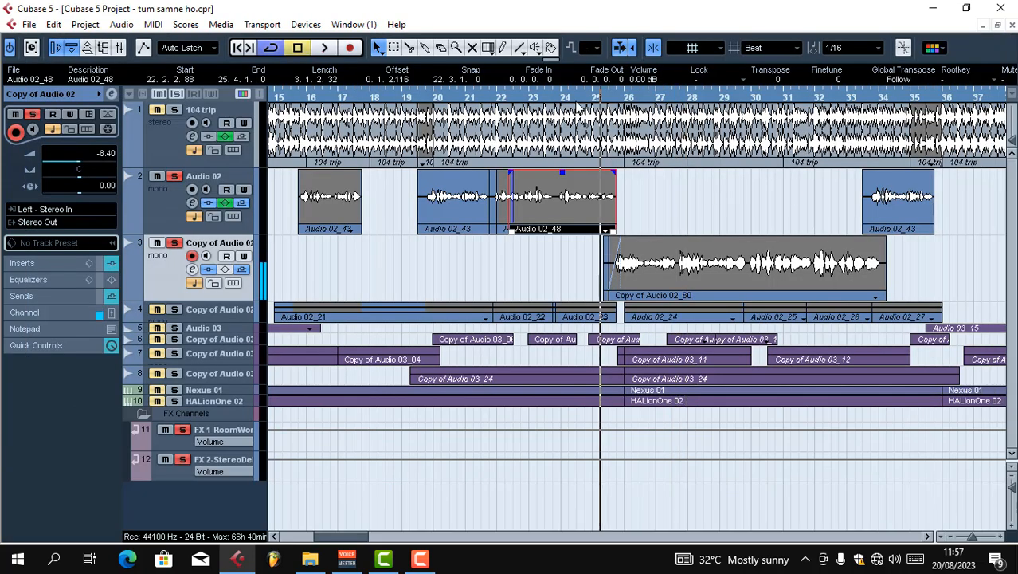
pyautogui.click(617, 102)
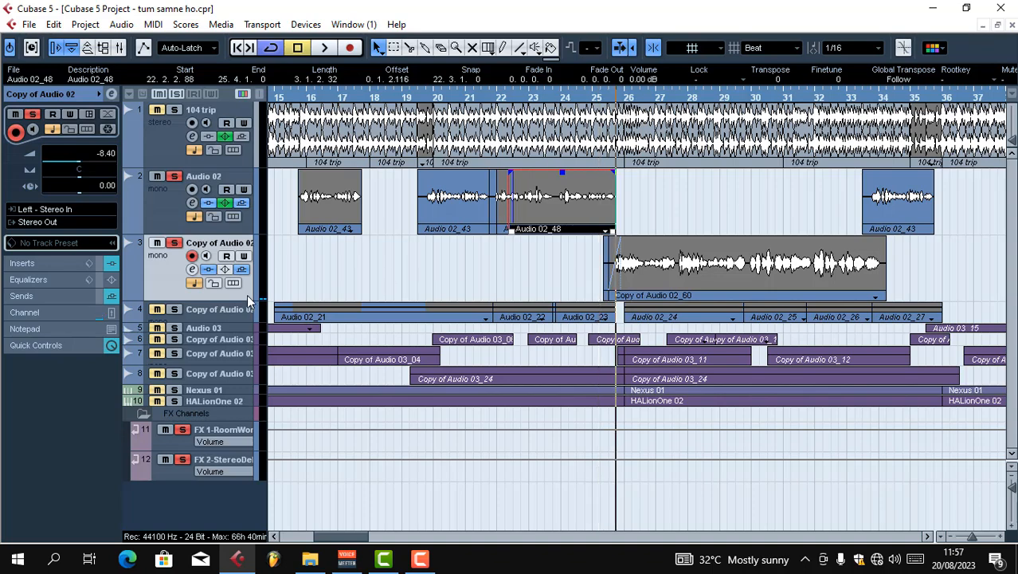
pyautogui.press('h')
pyautogui.press('h')
pyautogui.press('h')
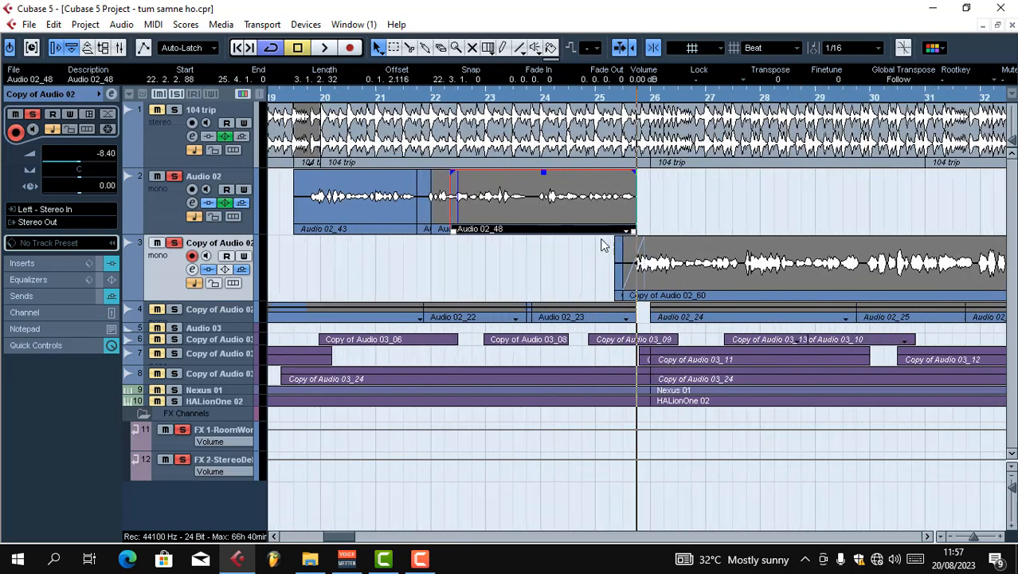
pyautogui.press('h')
pyautogui.press('h')
pyautogui.press('h')
pyautogui.press('g')
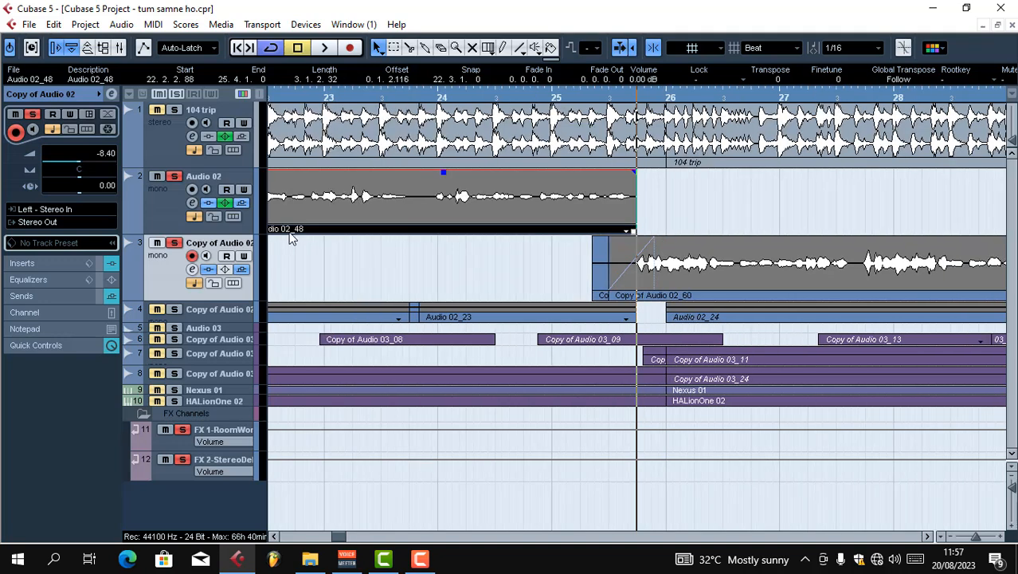
pyautogui.press('h')
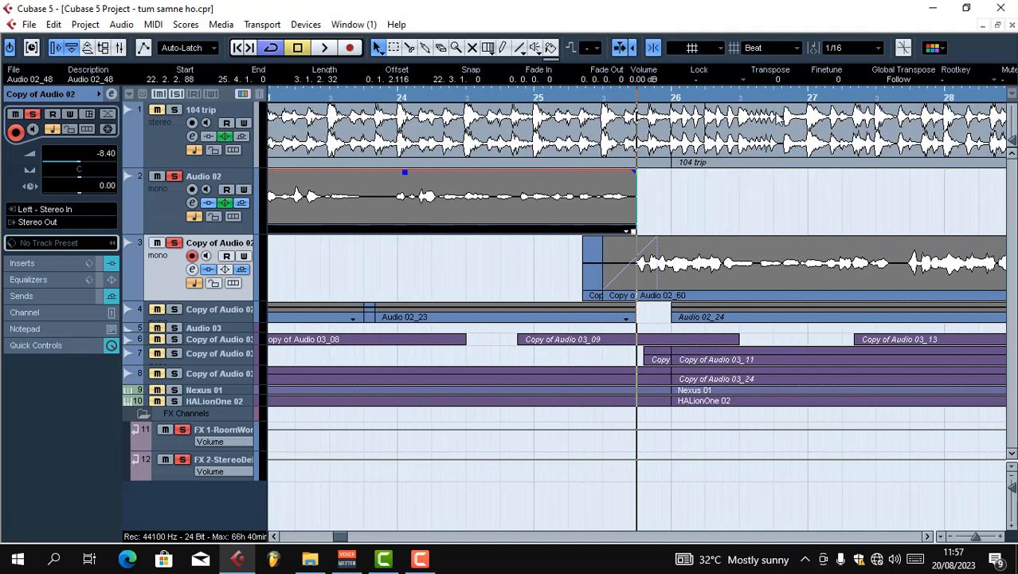
# Reopen the Copy of Audio 02 channel settings, and set the CLA-2A gain to 48.88 and the channel fader to -3.15 dB
pyautogui.click(191, 269)
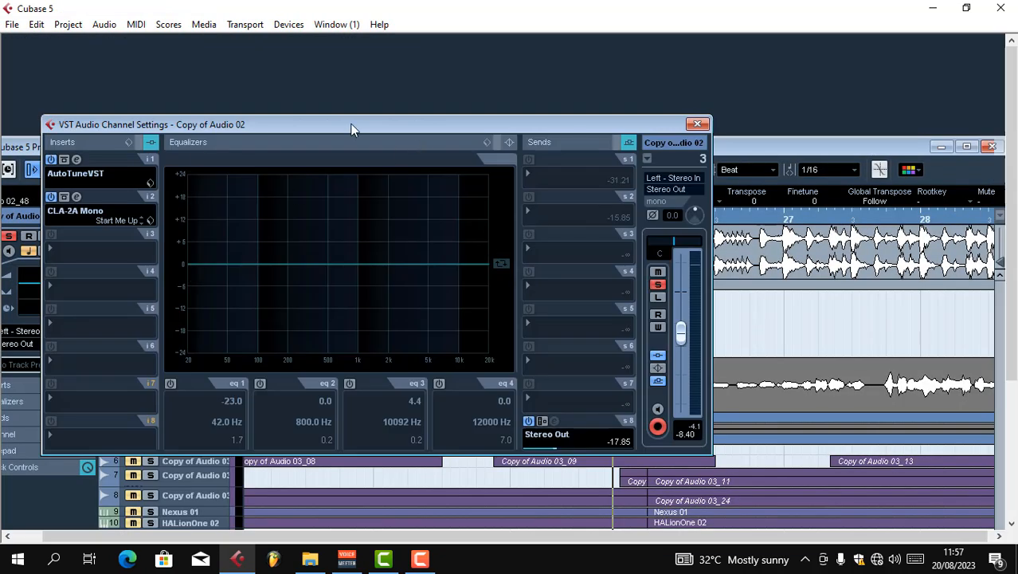
pyautogui.moveTo(348, 126); pyautogui.dragTo(344, 116)
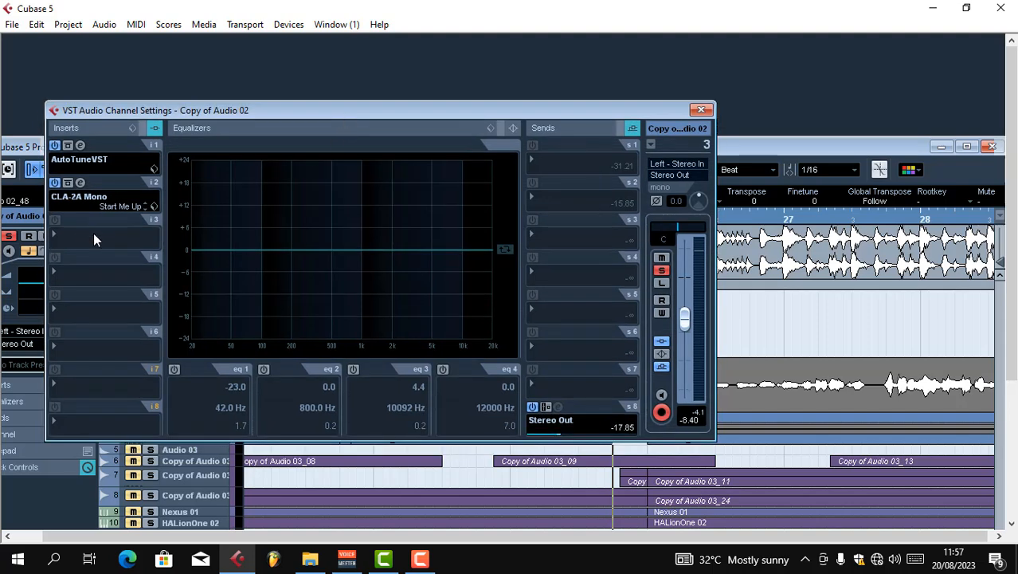
pyautogui.moveTo(266, 107); pyautogui.dragTo(279, 118)
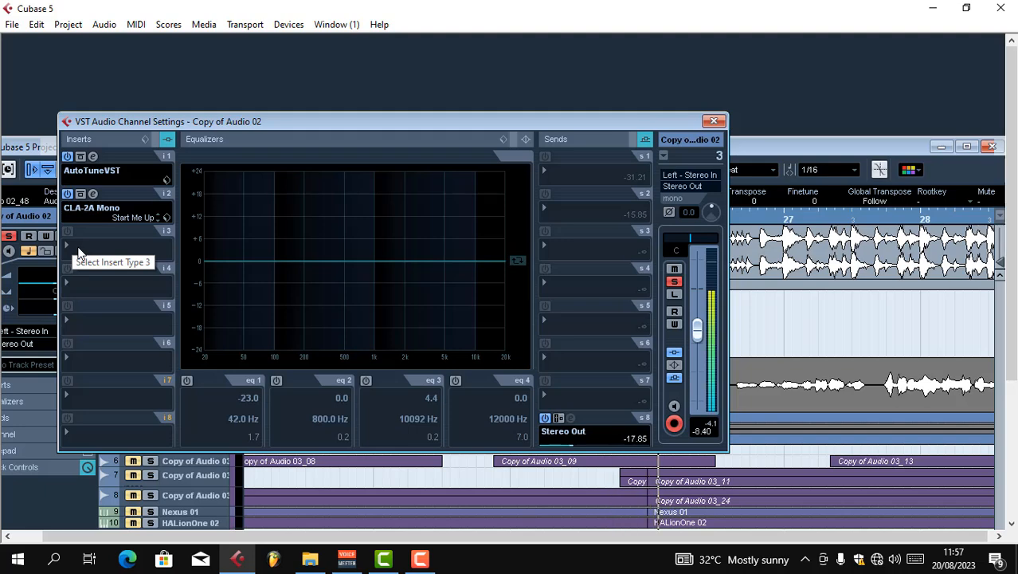
pyautogui.click(93, 194)
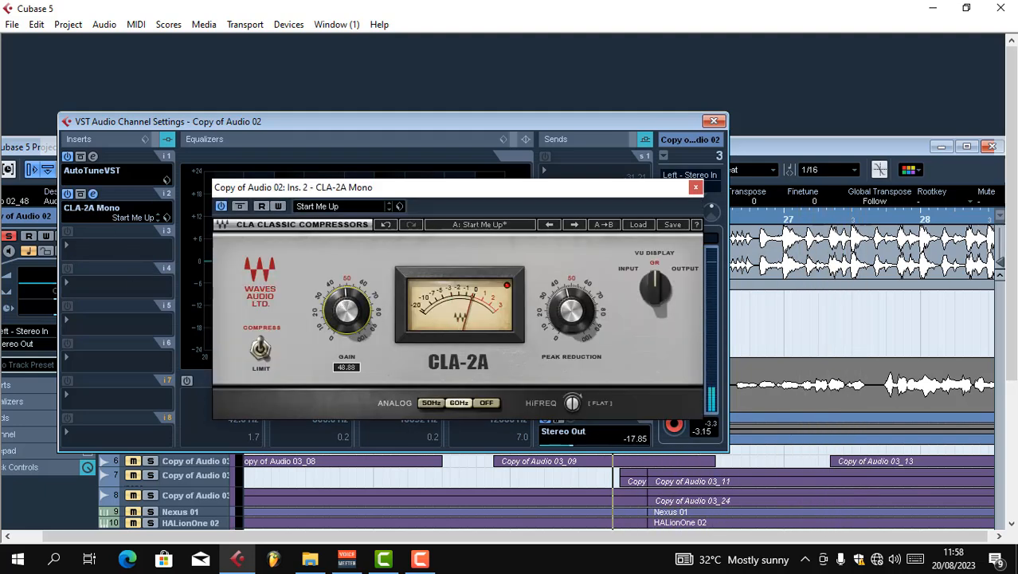
pyautogui.click(695, 188)
# Load DeEsser in the third insert slot of Copy of Audio 02 and close its window
pyautogui.click(112, 247)
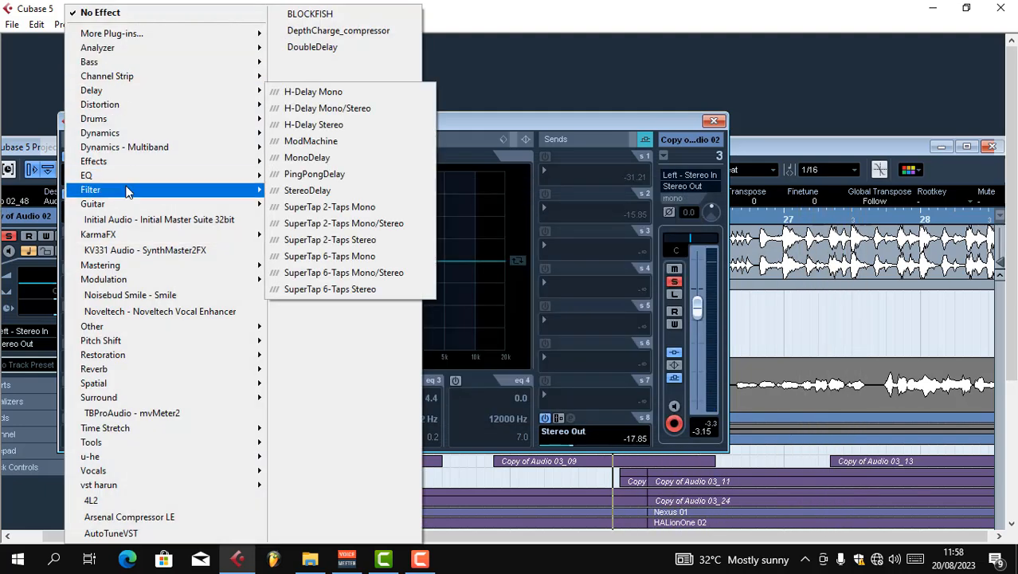
pyautogui.moveTo(146, 140)
pyautogui.click(304, 297)
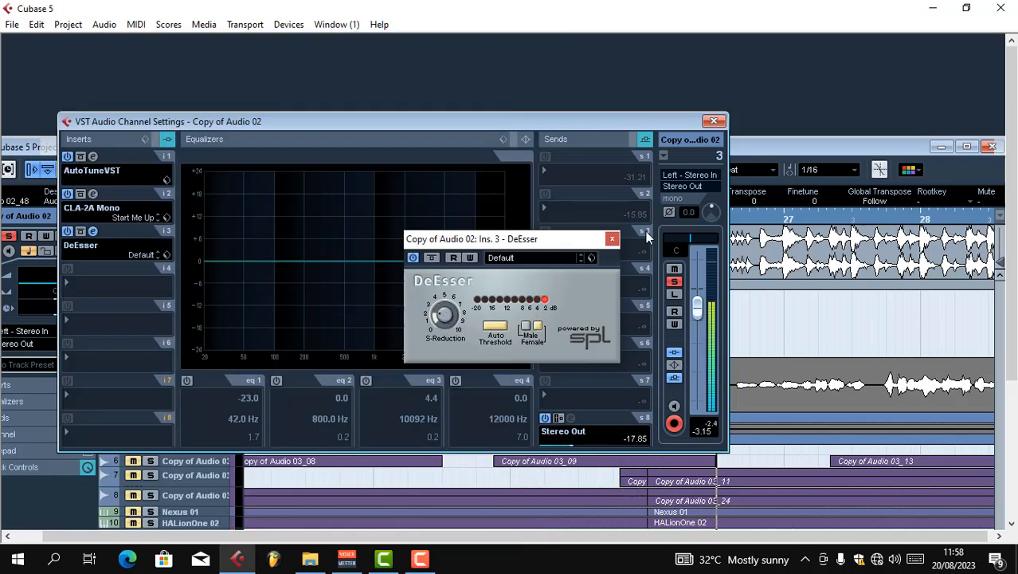
pyautogui.click(611, 238)
# Load StudioEQ in the fourth insert slot of Copy of Audio 02
pyautogui.click(112, 281)
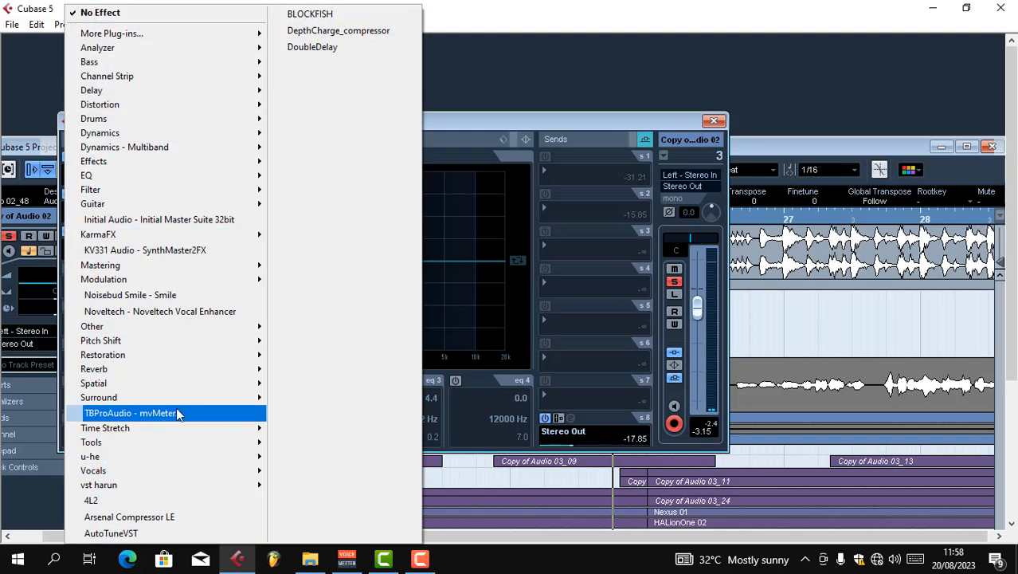
pyautogui.moveTo(86, 175)
pyautogui.moveTo(311, 9)
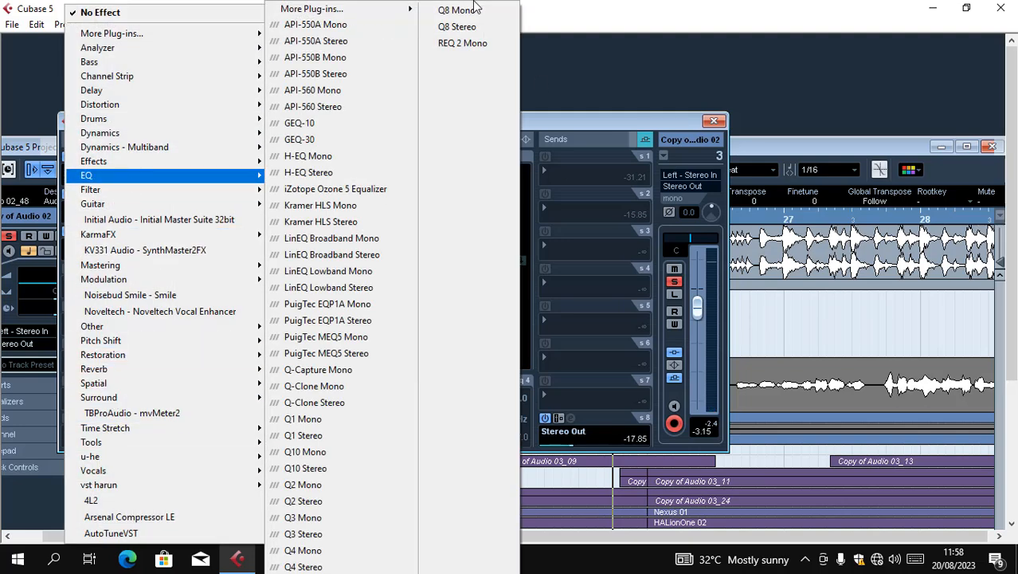
pyautogui.click(446, 127)
# Enable all four StudioEQ bands, boost band 4 to 3.4 at 9588 Hz and band 3 to 1.6 at 5181 Hz, and cut the low band 1
pyautogui.click(137, 252)
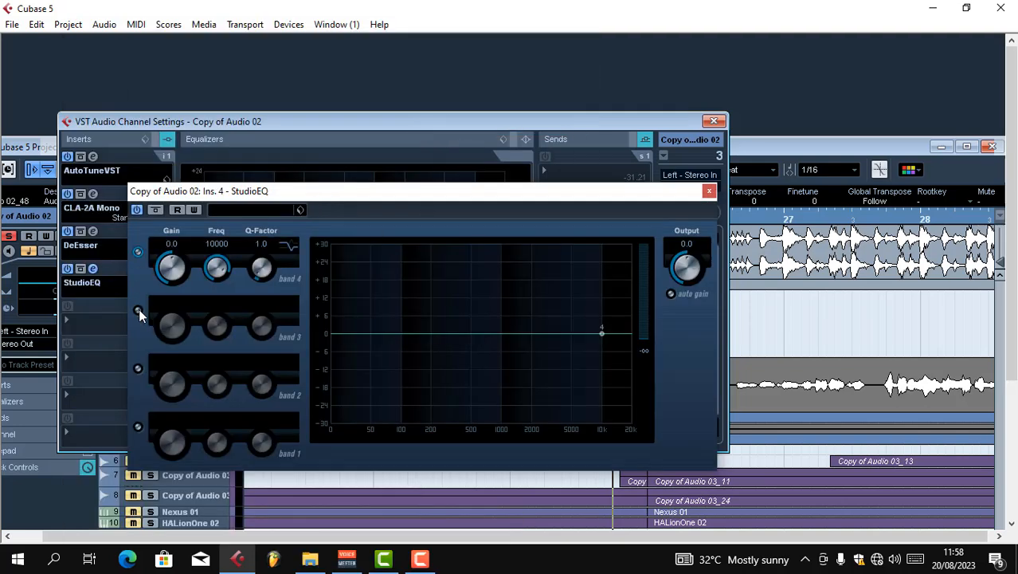
pyautogui.click(137, 310)
pyautogui.click(137, 368)
pyautogui.click(137, 426)
pyautogui.moveTo(602, 334); pyautogui.dragTo(602, 324)
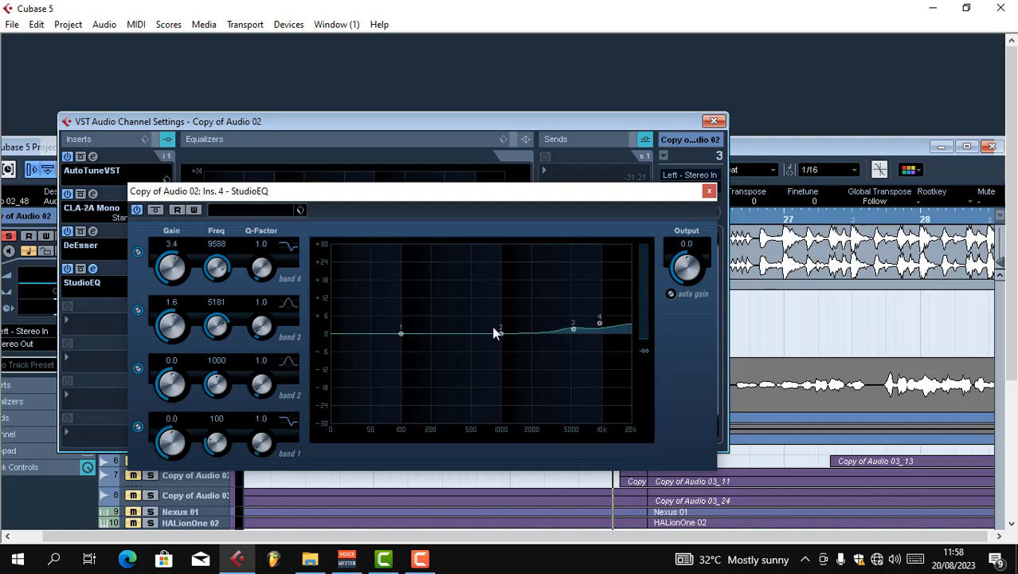
pyautogui.moveTo(401, 333); pyautogui.dragTo(379, 381)
pyautogui.click(709, 192)
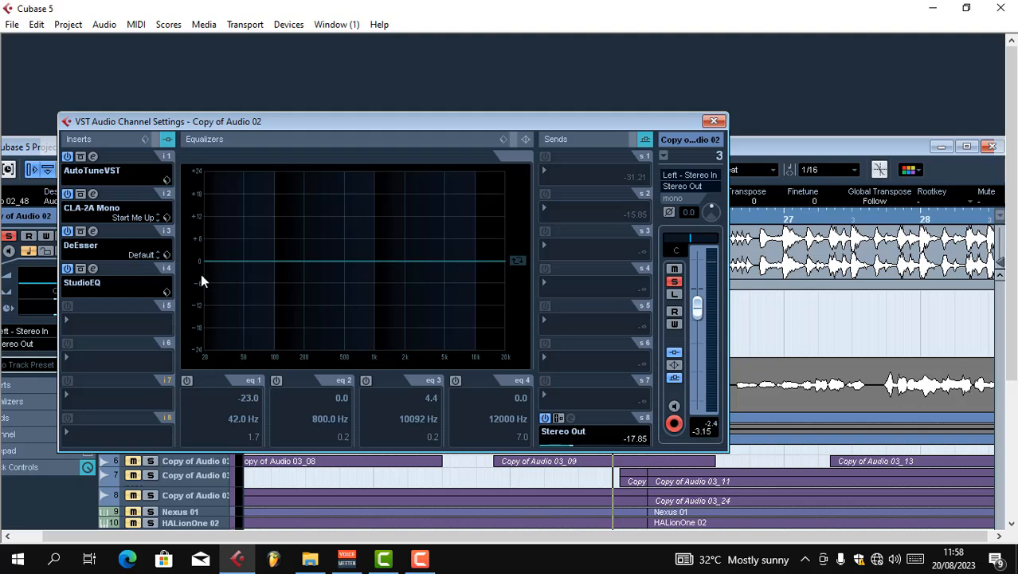
# Load ModDelay in the fifth insert slot with its Mix lowered to about 21%, and close its window
pyautogui.click(112, 315)
pyautogui.moveTo(112, 34)
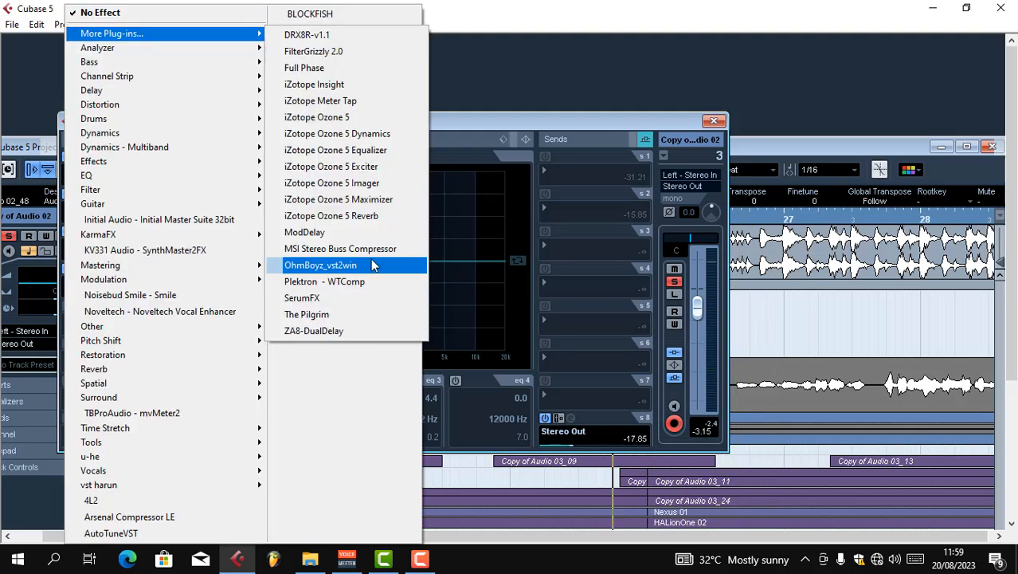
pyautogui.click(367, 237)
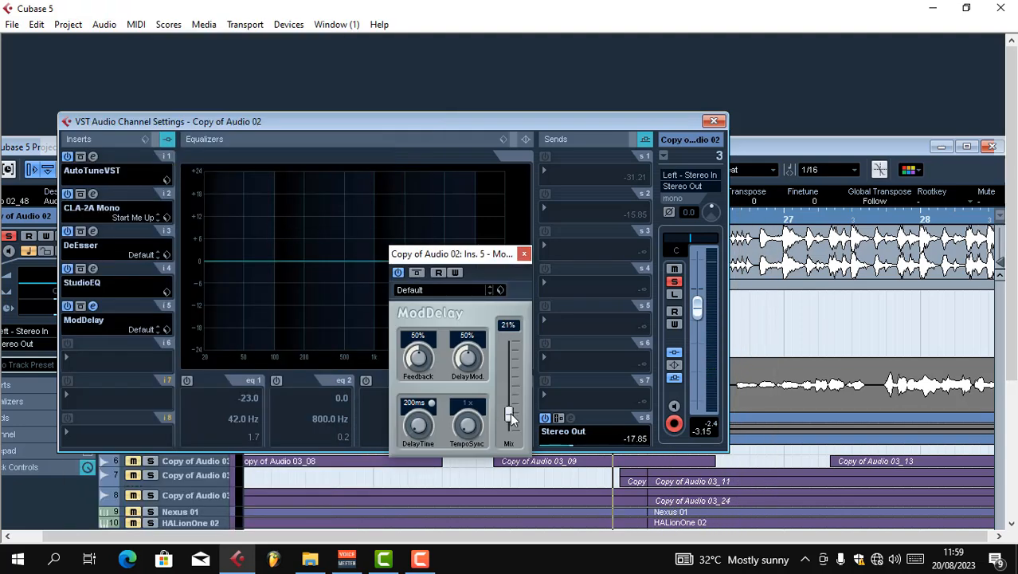
pyautogui.click(524, 255)
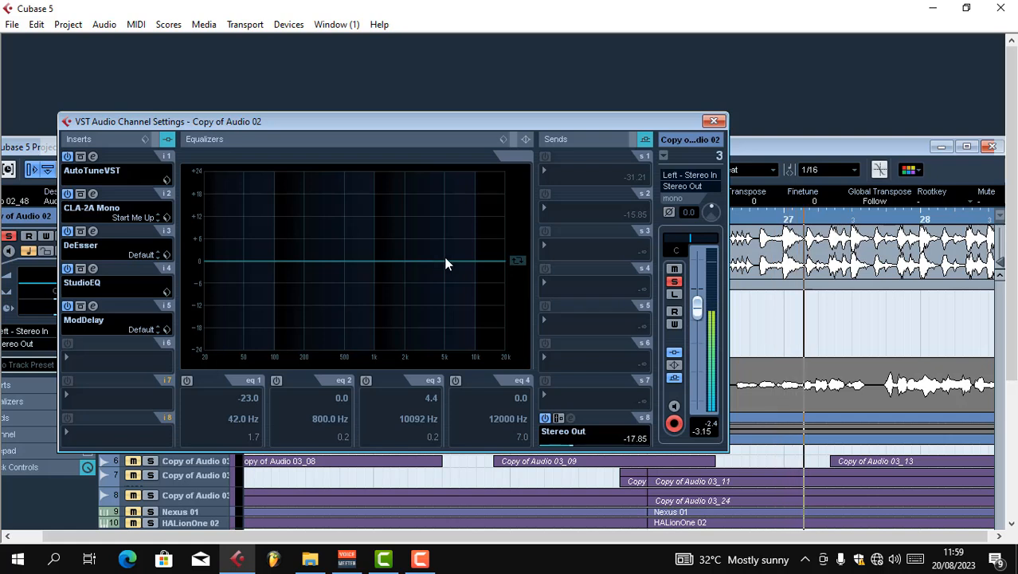
# Boost channel EQ band 3 to 3.6 dB at 6252 Hz, and route the first send to FX 1-RoomWorks at -9.84 dB
pyautogui.moveTo(444, 262); pyautogui.dragTo(455, 251)
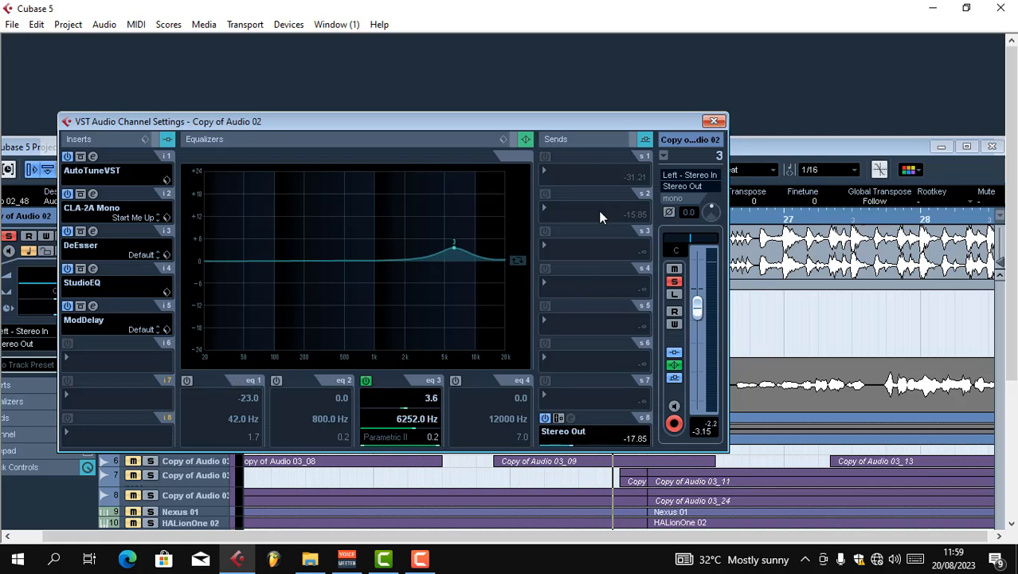
pyautogui.click(549, 171)
pyautogui.click(573, 207)
pyautogui.moveTo(567, 184); pyautogui.dragTo(588, 184)
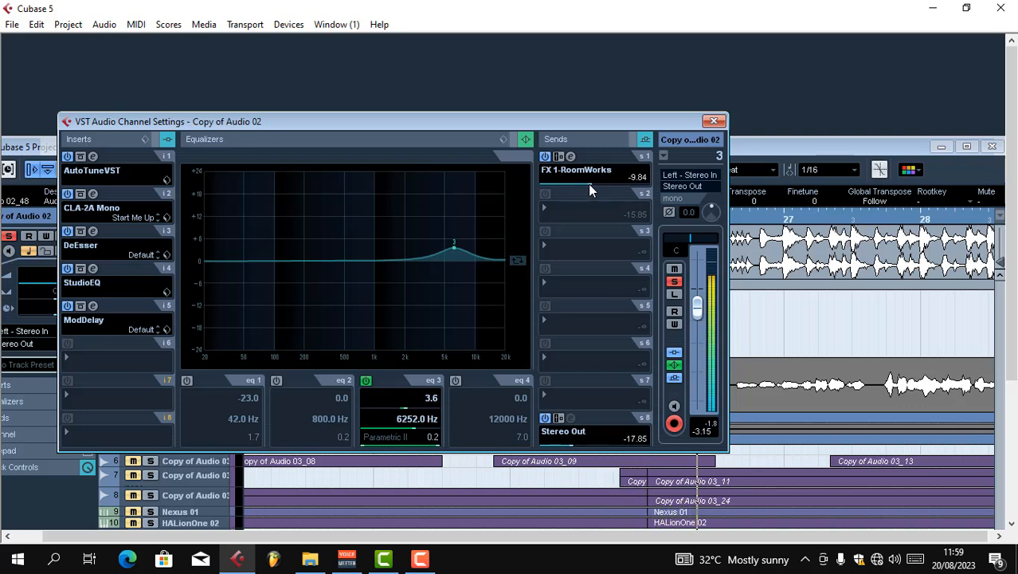
# Route the second send to FX 2-StereoDelay, switch it on and set its level to -13.06 dB
pyautogui.click(542, 207)
pyautogui.click(588, 262)
pyautogui.click(548, 194)
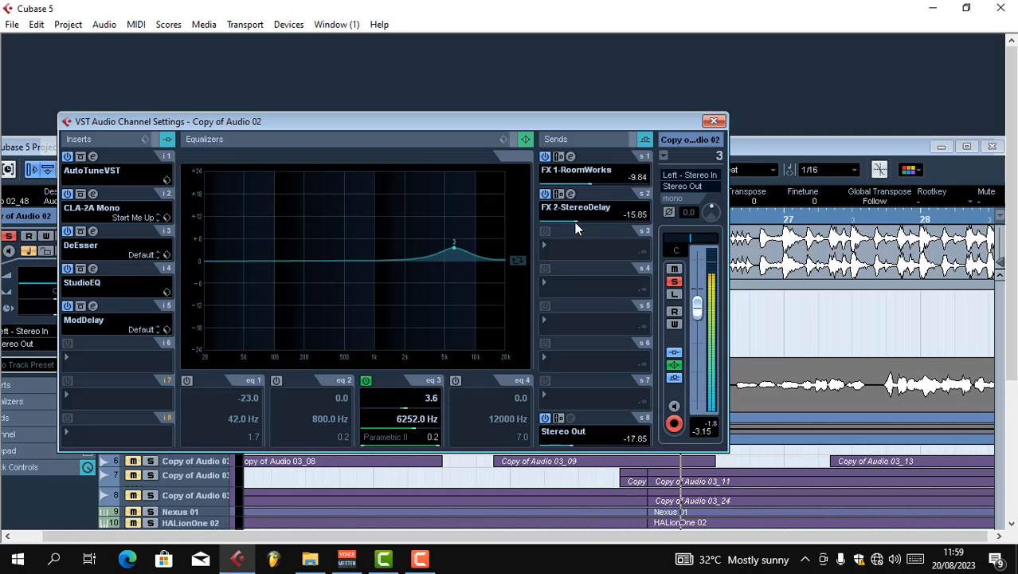
pyautogui.moveTo(575, 223); pyautogui.dragTo(579, 226)
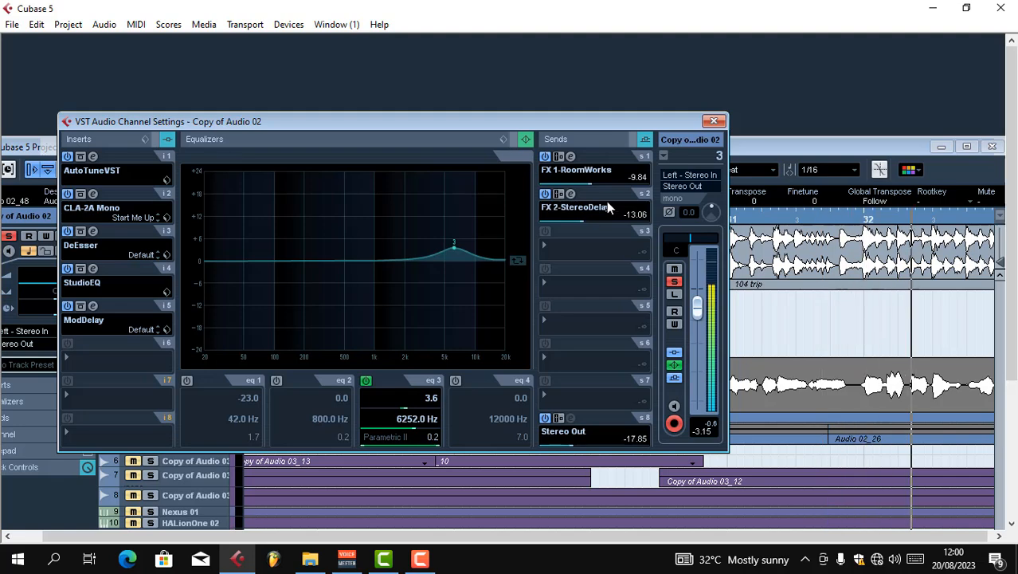
# Load RVox Mono in the sixth insert slot, set its compression to -4.2 and close its window
pyautogui.click(68, 356)
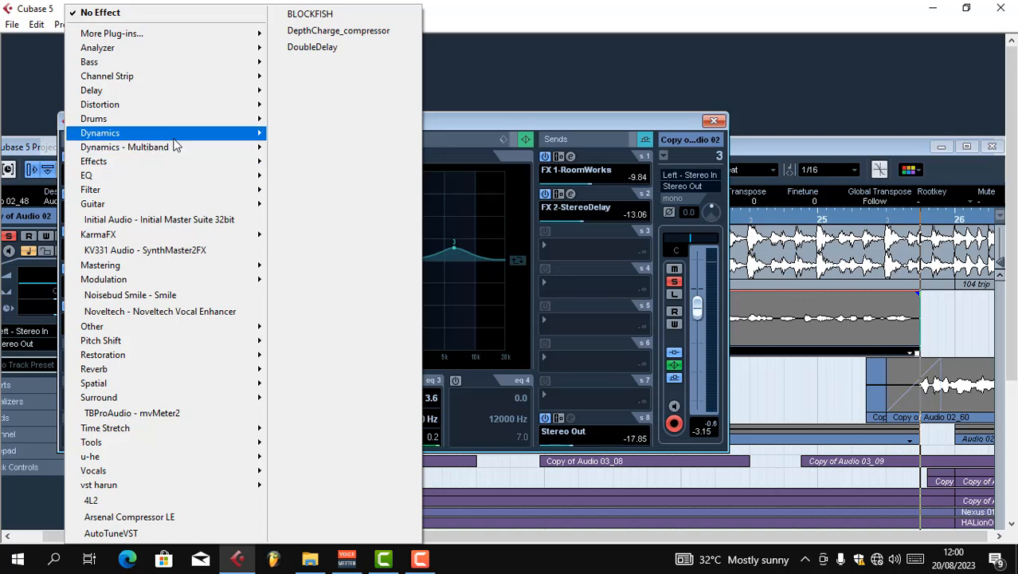
pyautogui.moveTo(159, 134)
pyautogui.moveTo(381, 19)
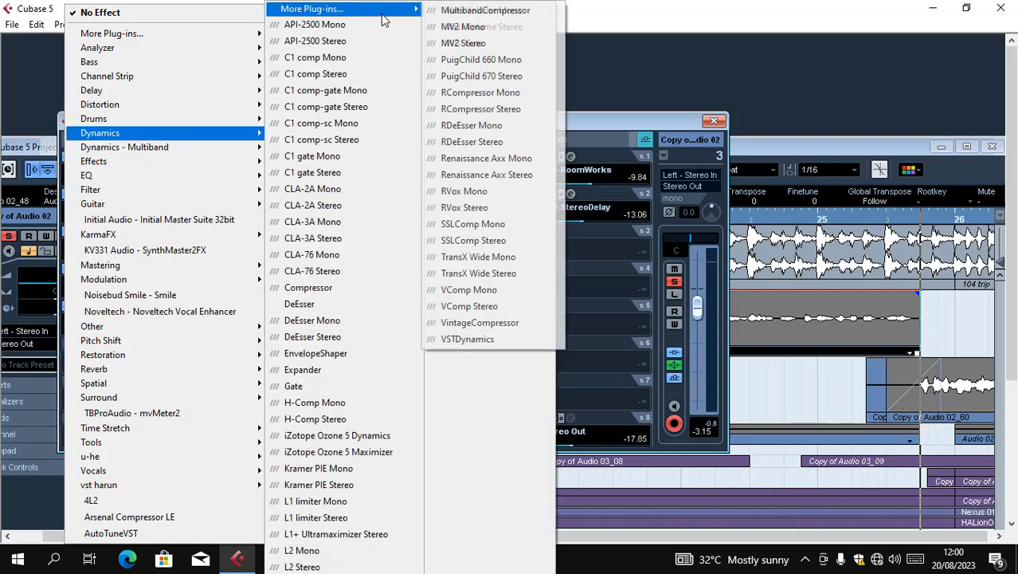
pyautogui.click(464, 191)
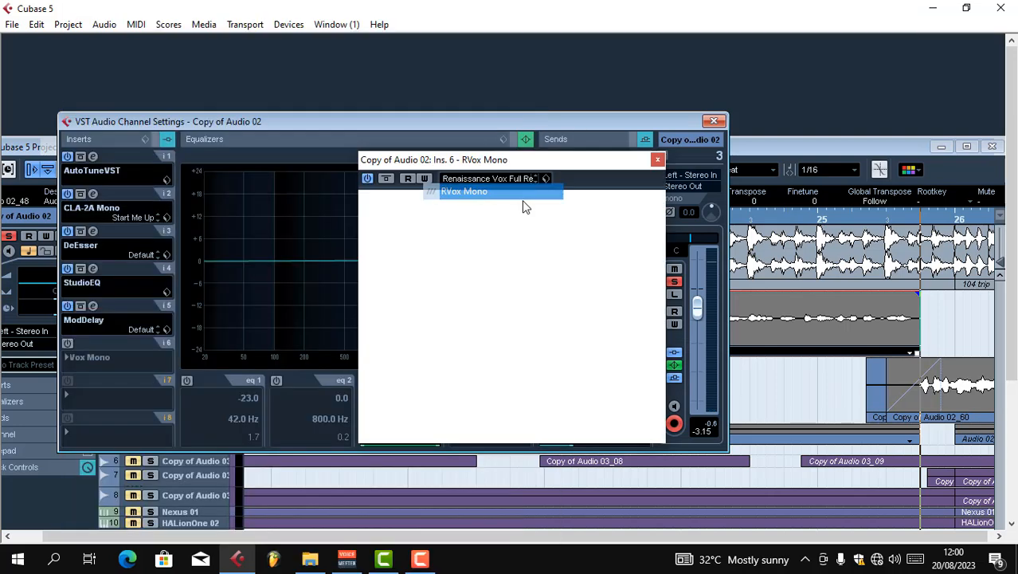
pyautogui.moveTo(555, 236); pyautogui.dragTo(554, 248)
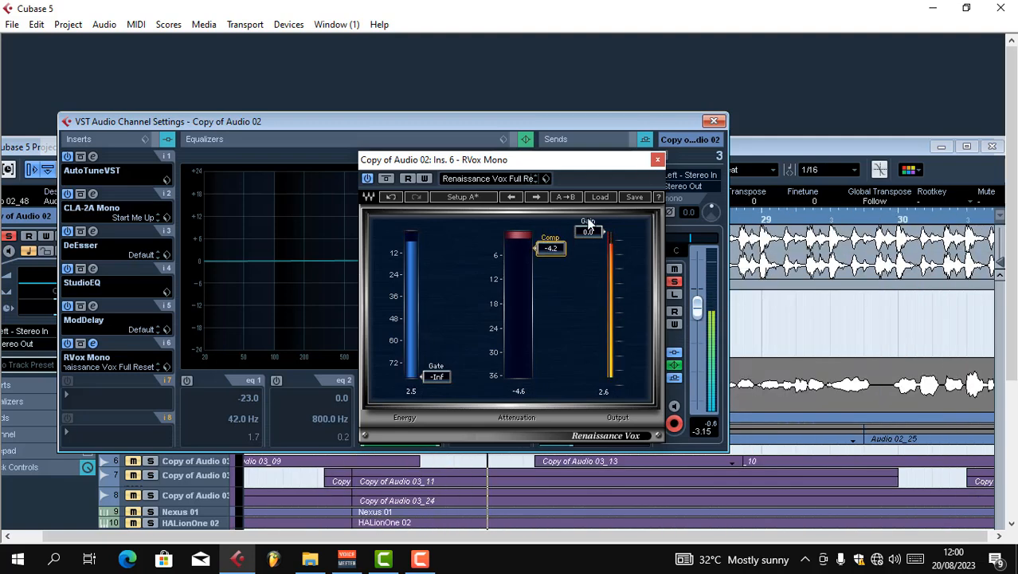
pyautogui.click(656, 160)
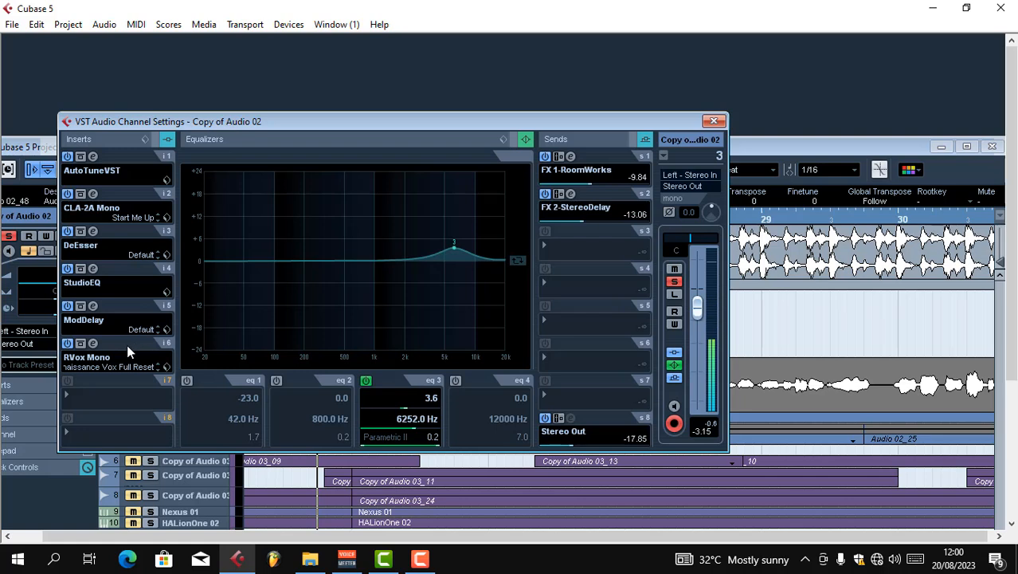
# Move RVox Mono to the fourth insert slot, ahead of StudioEQ and ModDelay, and return to the maximized project window
pyautogui.moveTo(128, 271); pyautogui.dragTo(129, 273)
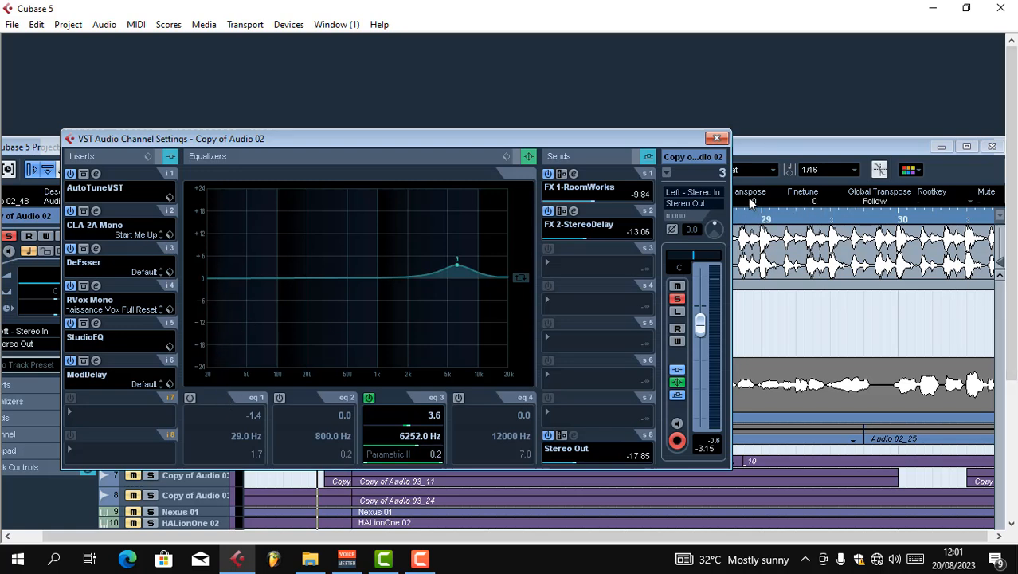
pyautogui.click(717, 139)
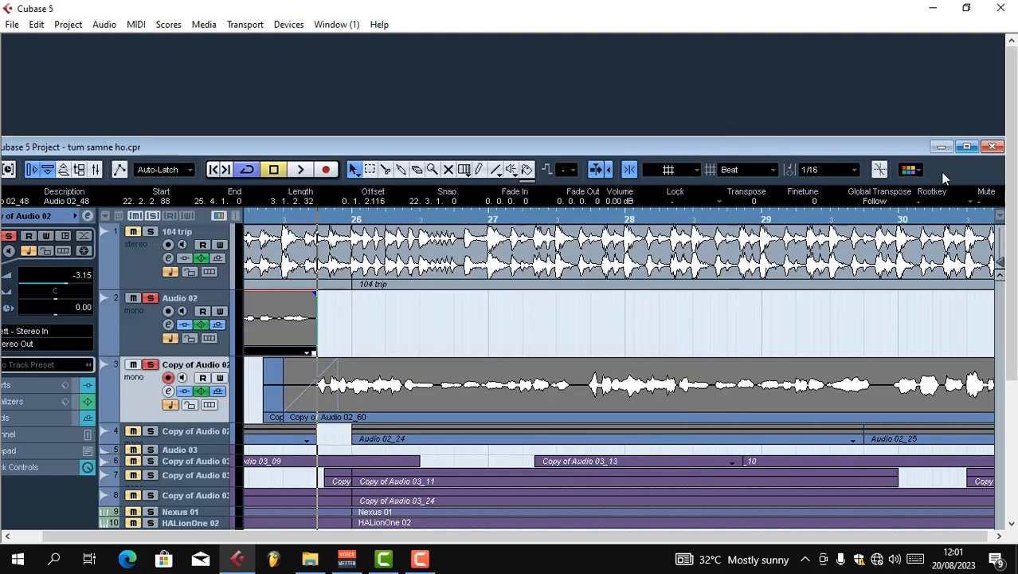
pyautogui.click(967, 147)
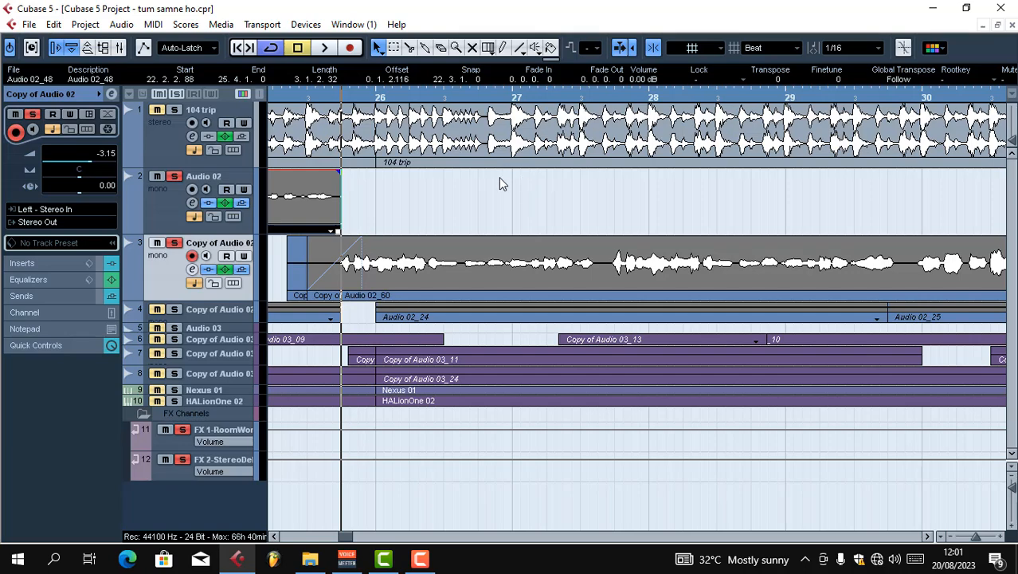
# Close the Audio 02 channel settings, maximize the project window and listen to the soloed vocal tracks
pyautogui.press('g')
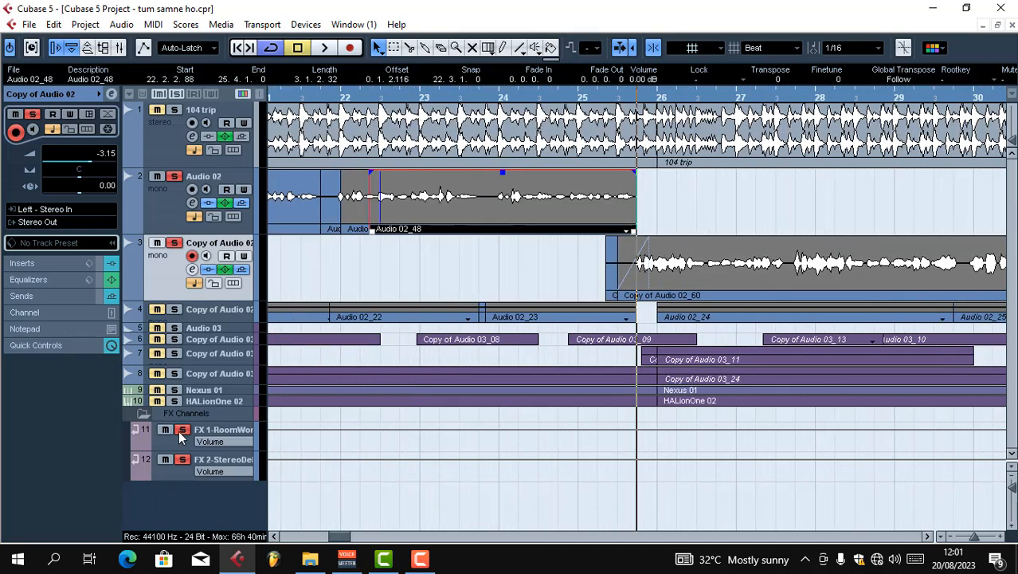
pyautogui.press('g')
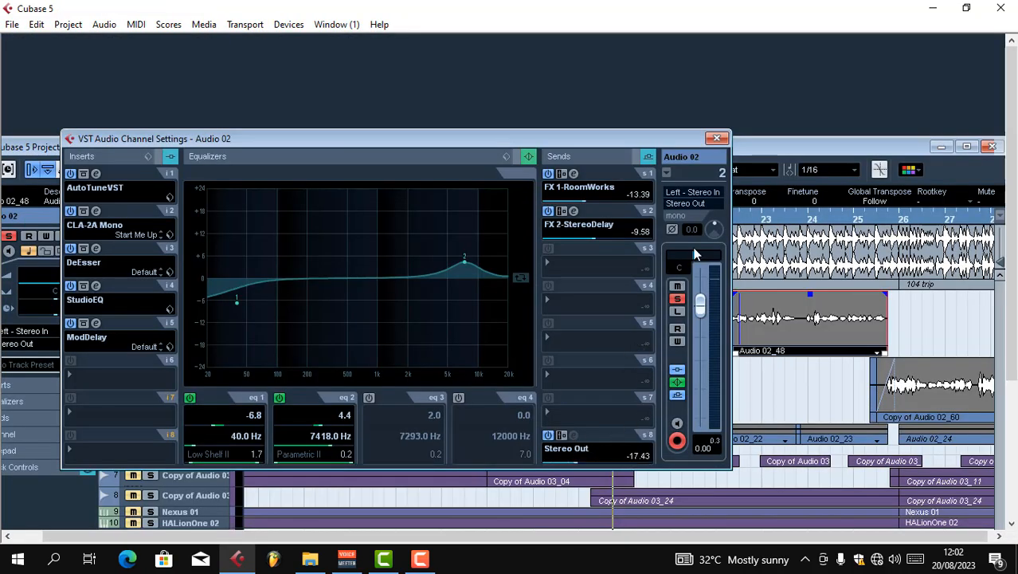
pyautogui.click(716, 139)
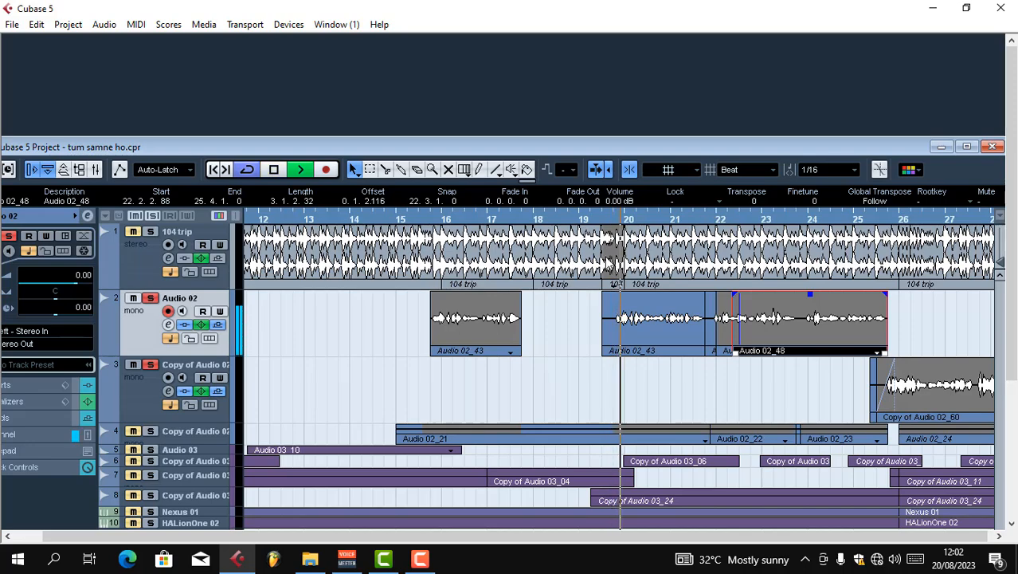
pyautogui.press('g')
pyautogui.click(965, 146)
pyautogui.press('g')
pyautogui.press('g')
pyautogui.press('g')
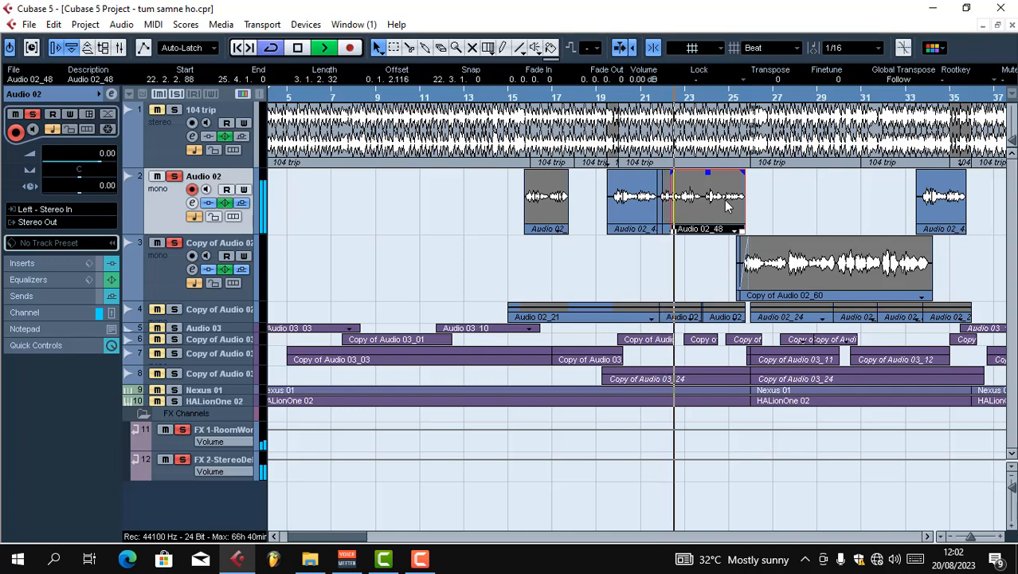
pyautogui.press('g')
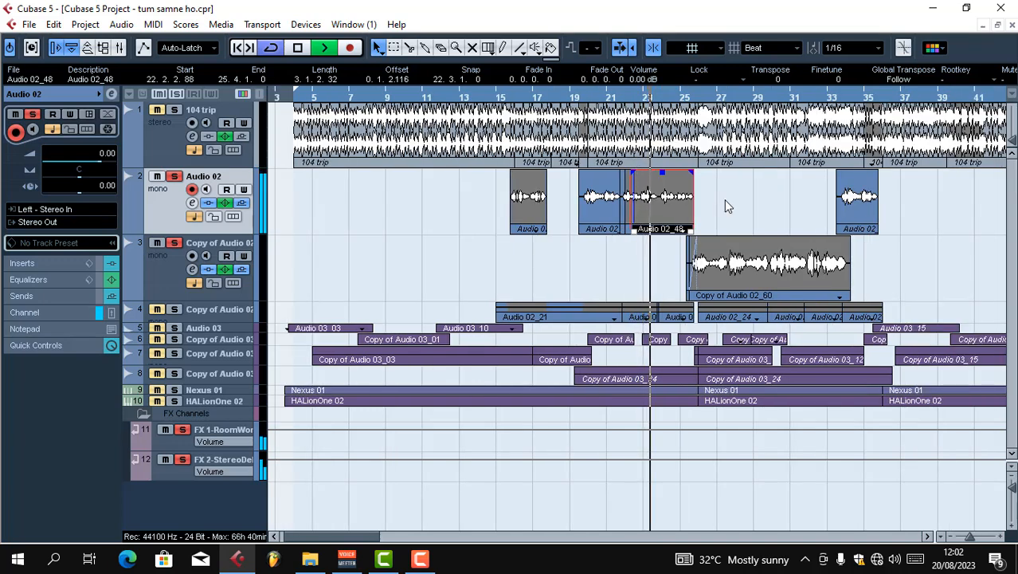
pyautogui.press('KP_Subtract')
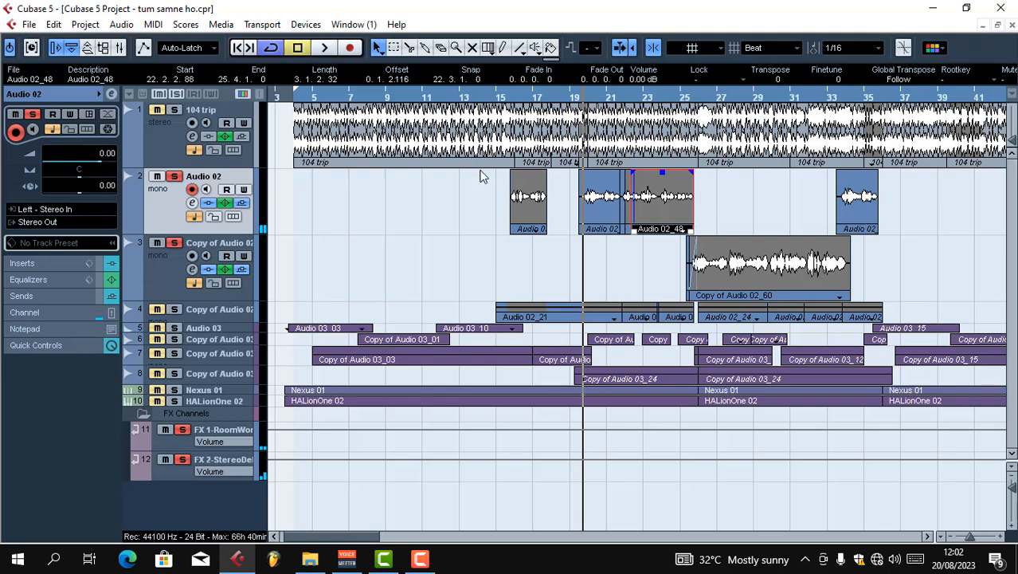
# Turn off solo on the vocal and FX tracks and play the full mix from about bar 12
pyautogui.click(456, 97)
pyautogui.click(175, 243)
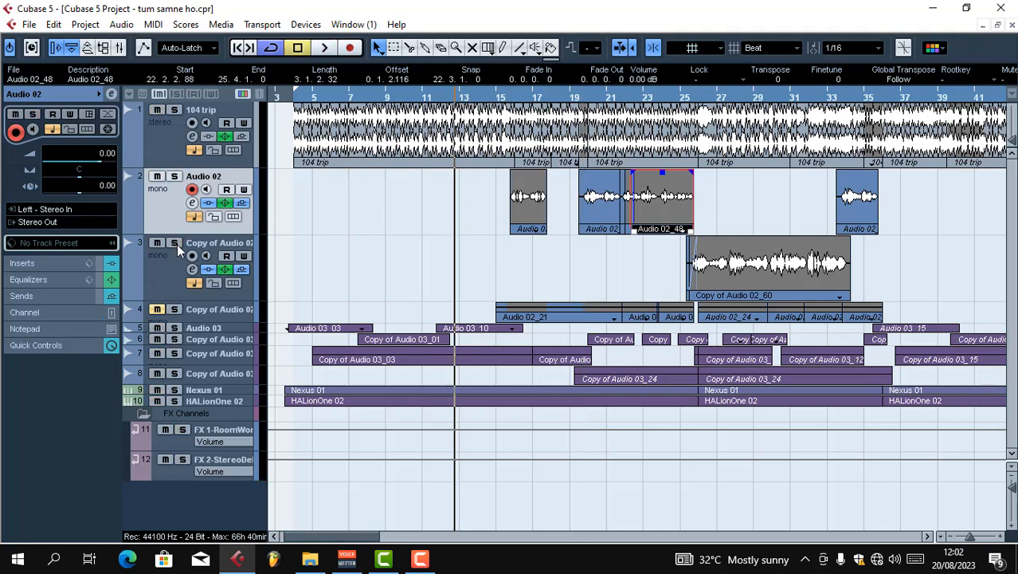
pyautogui.click(440, 96)
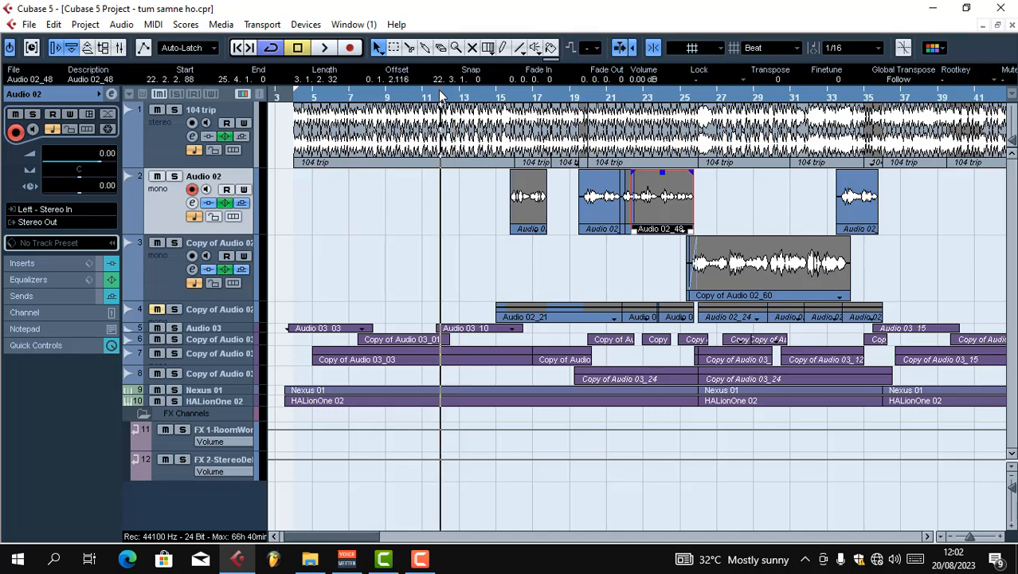
pyautogui.press('space')
pyautogui.press('g')
pyautogui.press('h')
pyautogui.press('h')
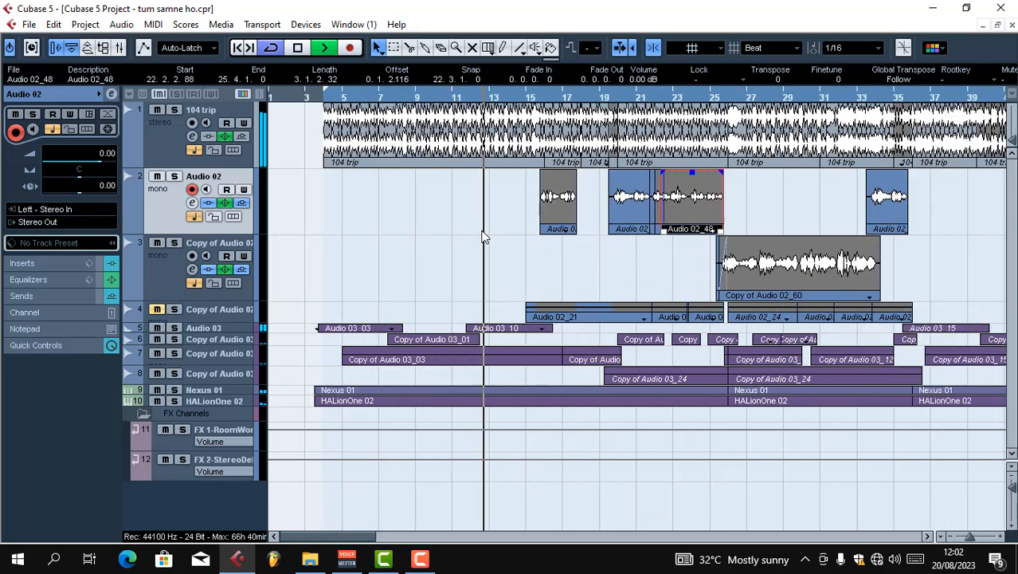
pyautogui.press('g')
pyautogui.press('g')
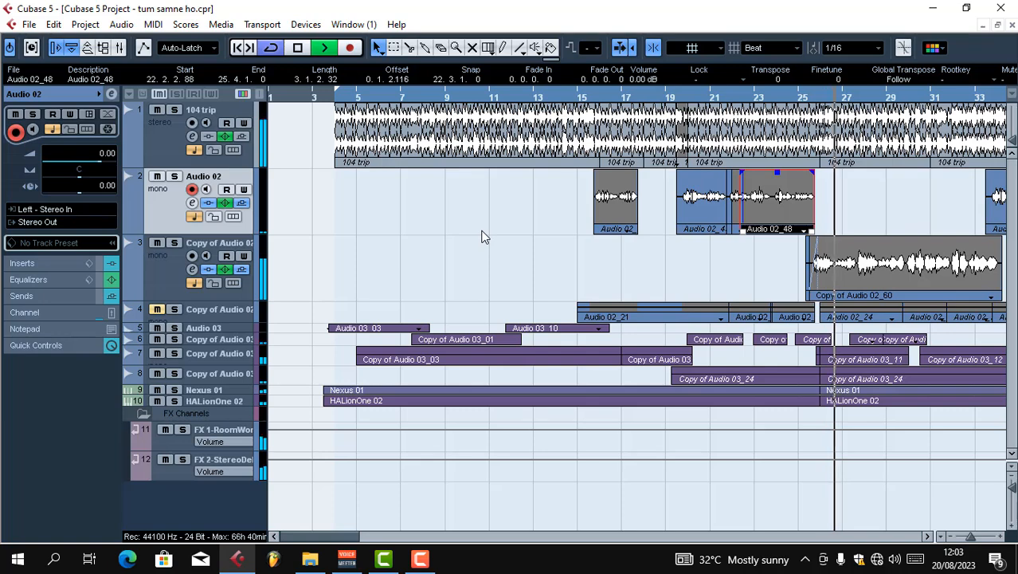
pyautogui.press('g')
pyautogui.press('g')
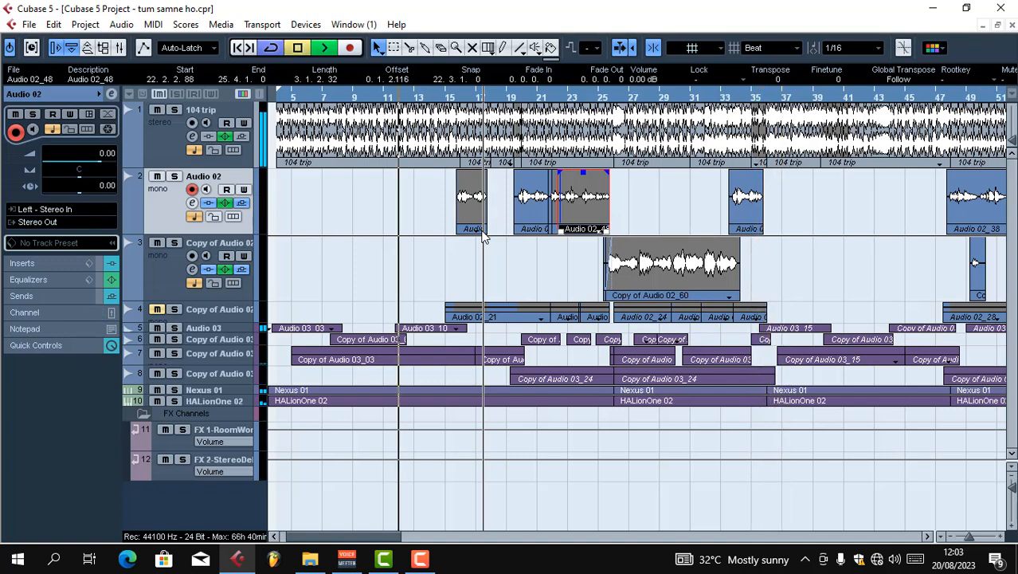
# Stop playback, place the cursor near bar 25 and lower the volume of the Copy of Audio 02_60 event to -2.50 dB
pyautogui.press('space')
pyautogui.click(604, 94)
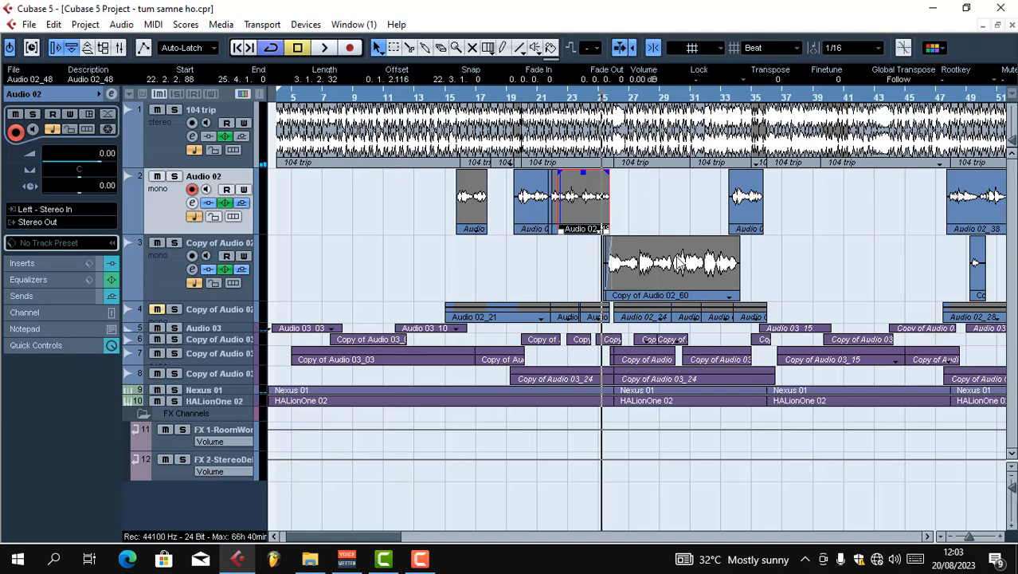
pyautogui.click(676, 259)
pyautogui.press('h')
pyautogui.press('h')
pyautogui.press('h')
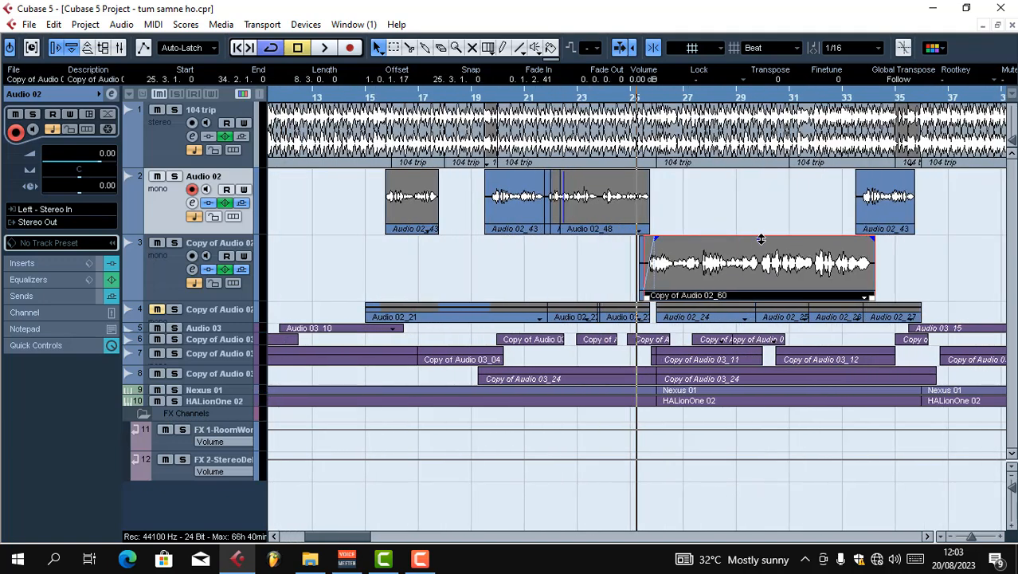
pyautogui.moveTo(761, 239); pyautogui.dragTo(760, 252)
# Play the full mix from about bar 25 to check the level of the Copy of Audio 02_60 event
pyautogui.press('space')
pyautogui.press('g')
pyautogui.press('g')
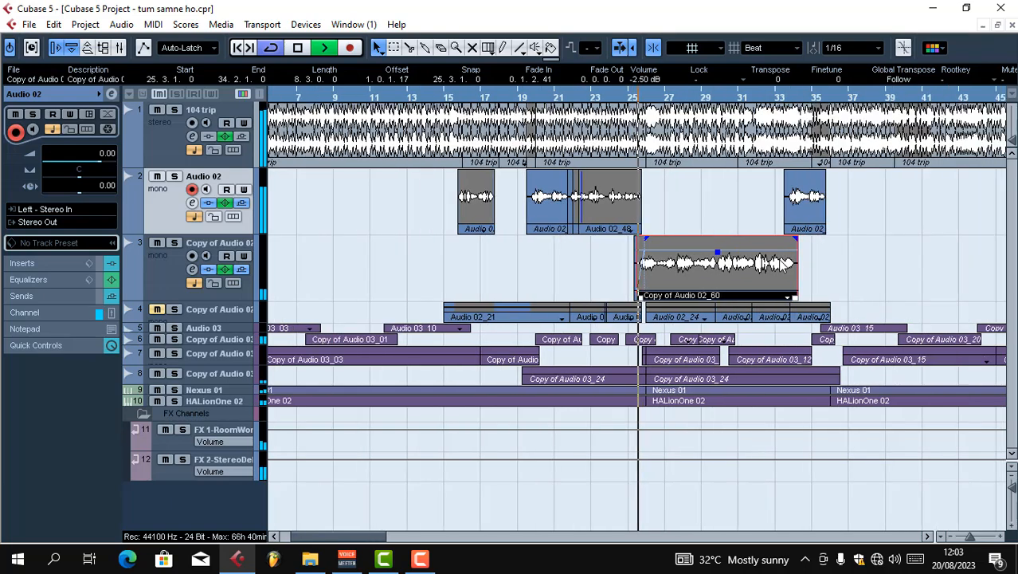
pyautogui.press('h')
pyautogui.press('h')
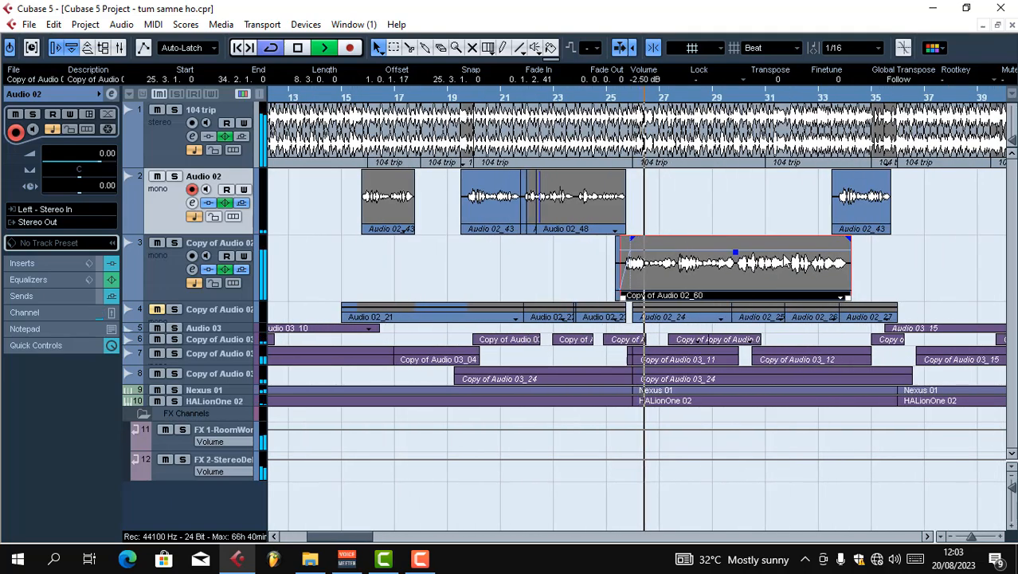
pyautogui.press('g')
pyautogui.press('h')
pyautogui.press('h')
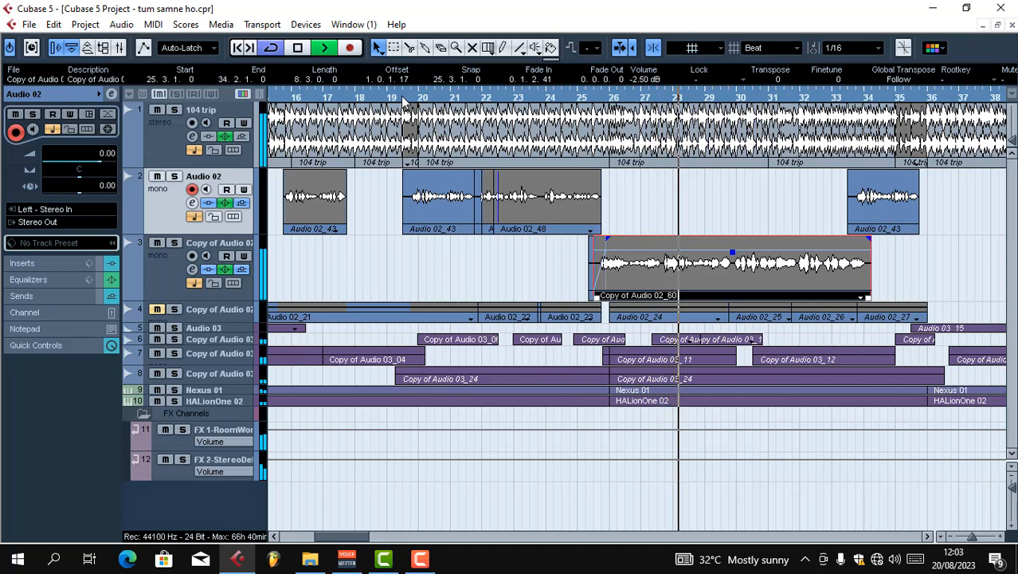
# Stop playback and bounce the adjoining Audio 02 events between bars 19 and 25 into one file, replacing the events
pyautogui.press('space')
pyautogui.click(404, 97)
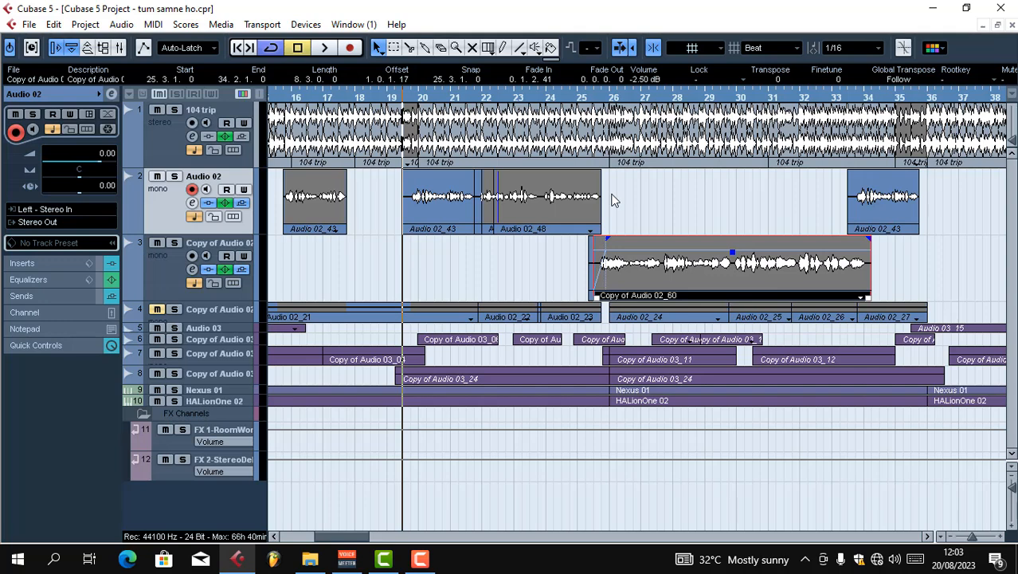
pyautogui.moveTo(668, 218); pyautogui.dragTo(384, 211)
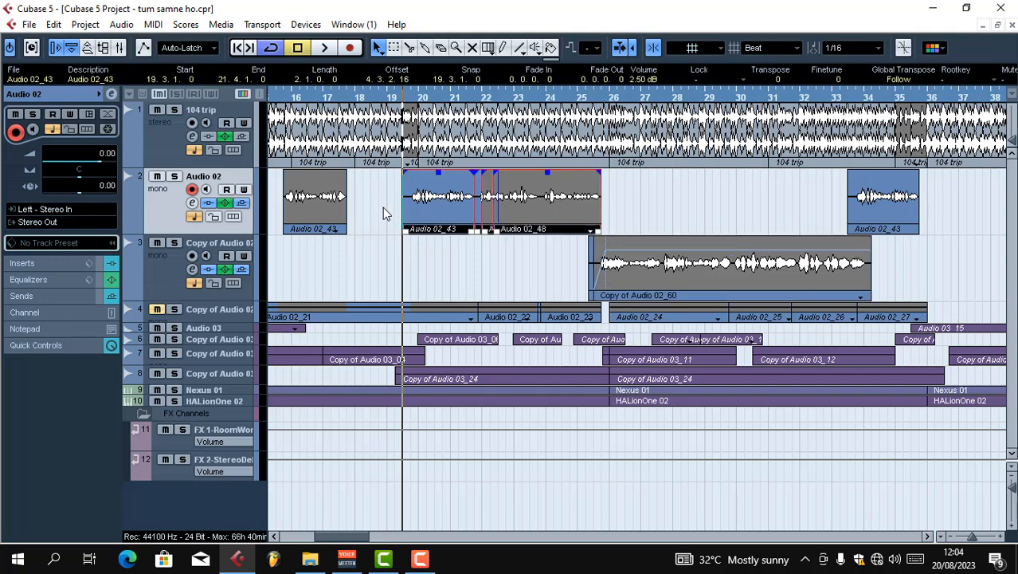
pyautogui.click(122, 25)
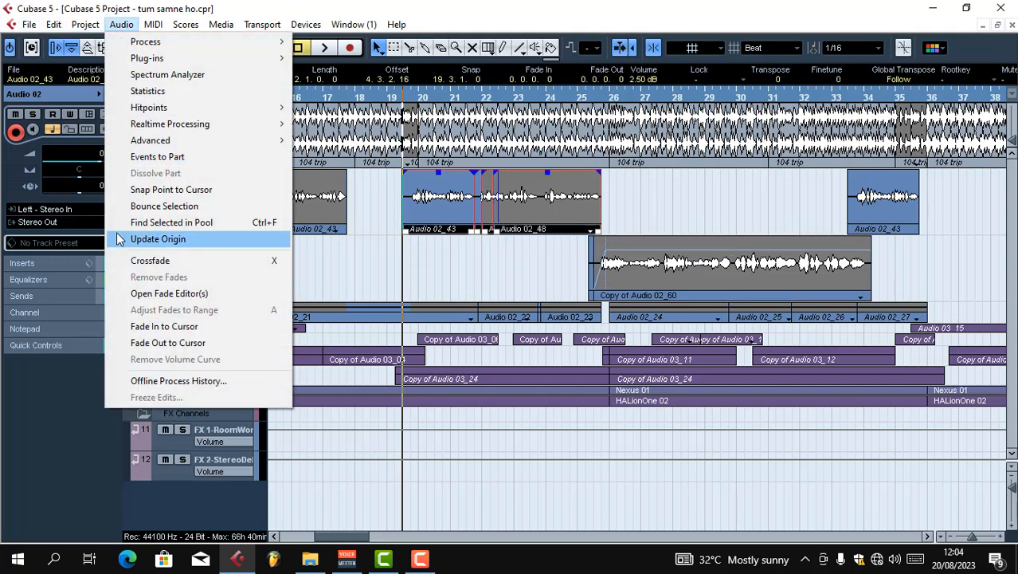
pyautogui.click(168, 207)
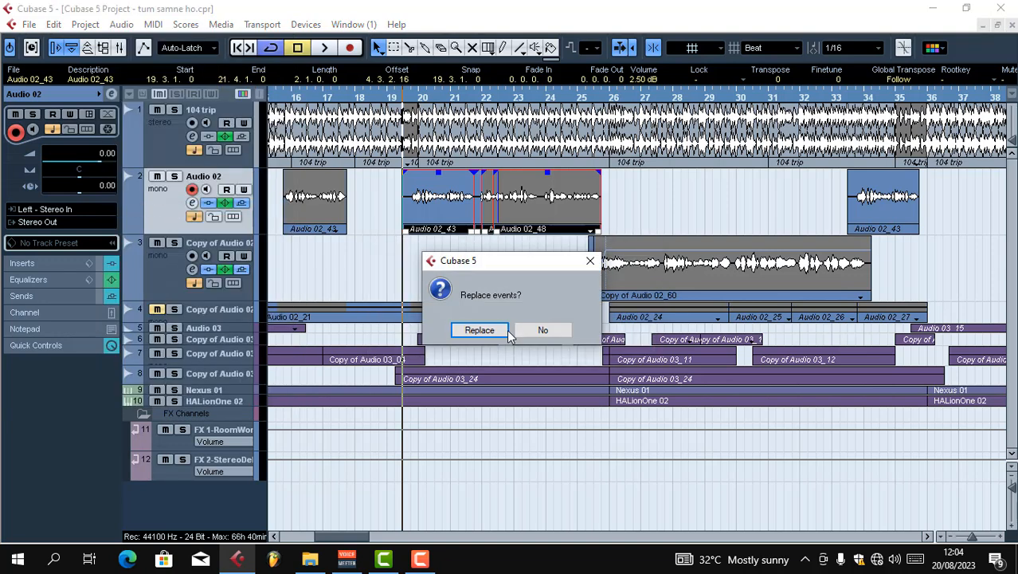
pyautogui.click(479, 332)
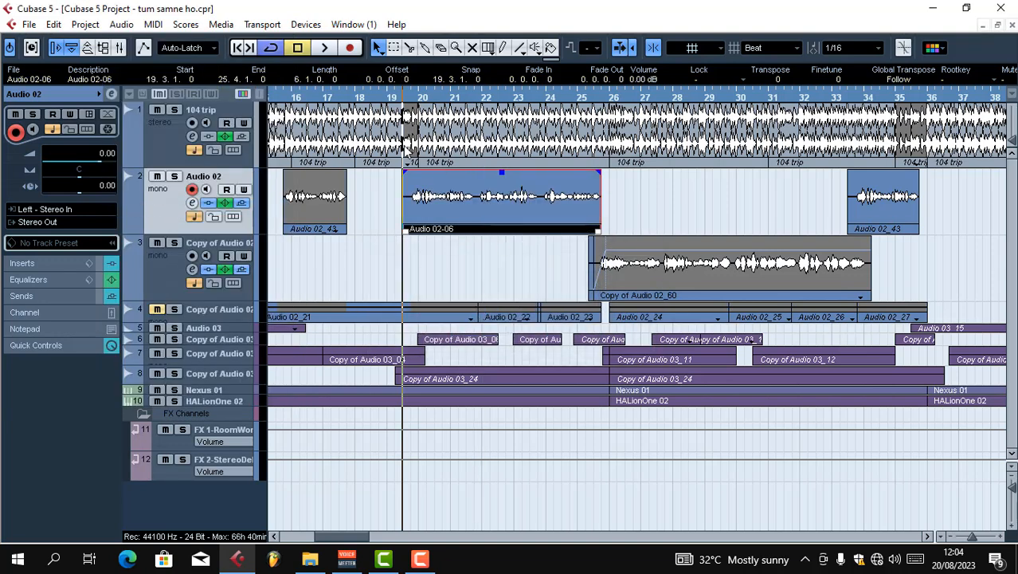
# Play the bounced Audio 02 event in the mix and stop playback
pyautogui.press('space')
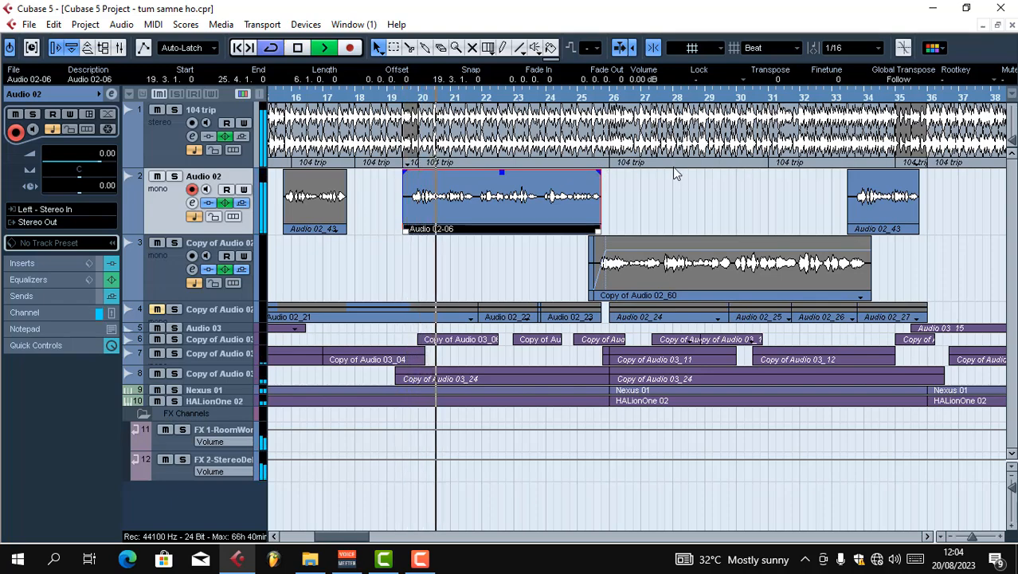
pyautogui.press('g')
pyautogui.press('g')
pyautogui.press('g')
pyautogui.press('g')
pyautogui.press('space')
pyautogui.press('g')
pyautogui.press('g')
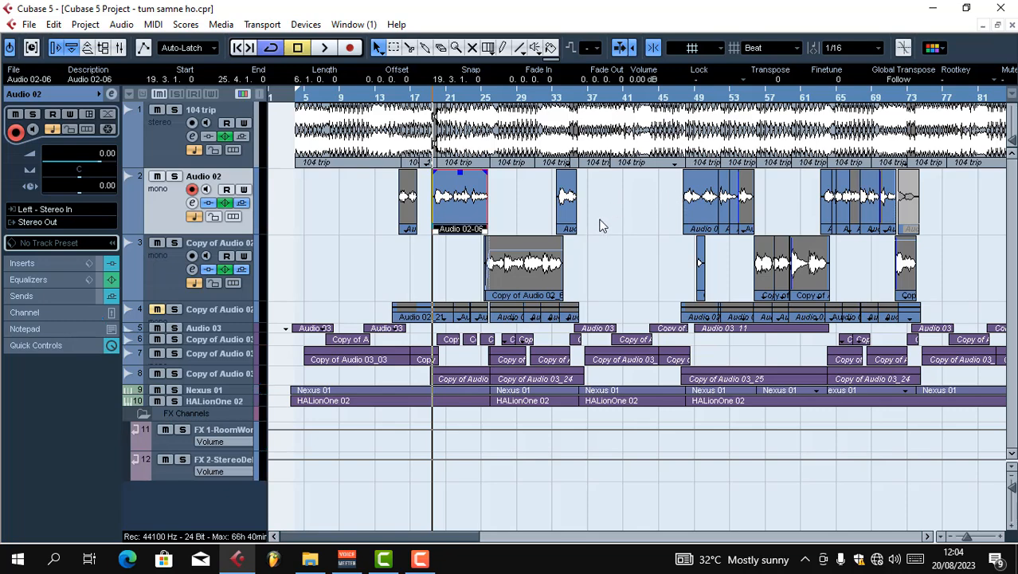
# Open the mixer and the Stereo Out channel settings, and reset the Stereo Out clip indicator
pyautogui.press('F3')
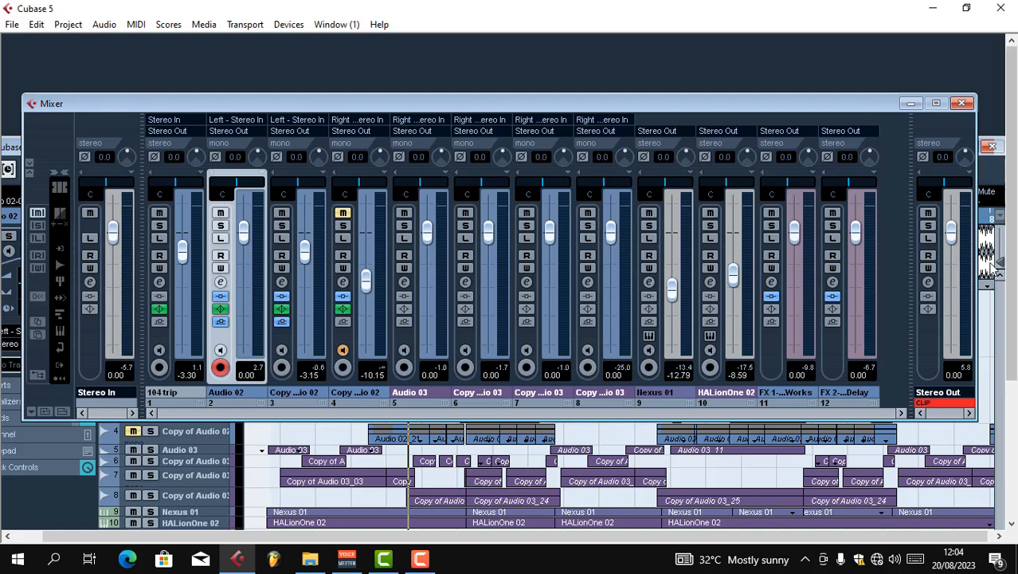
pyautogui.click(928, 283)
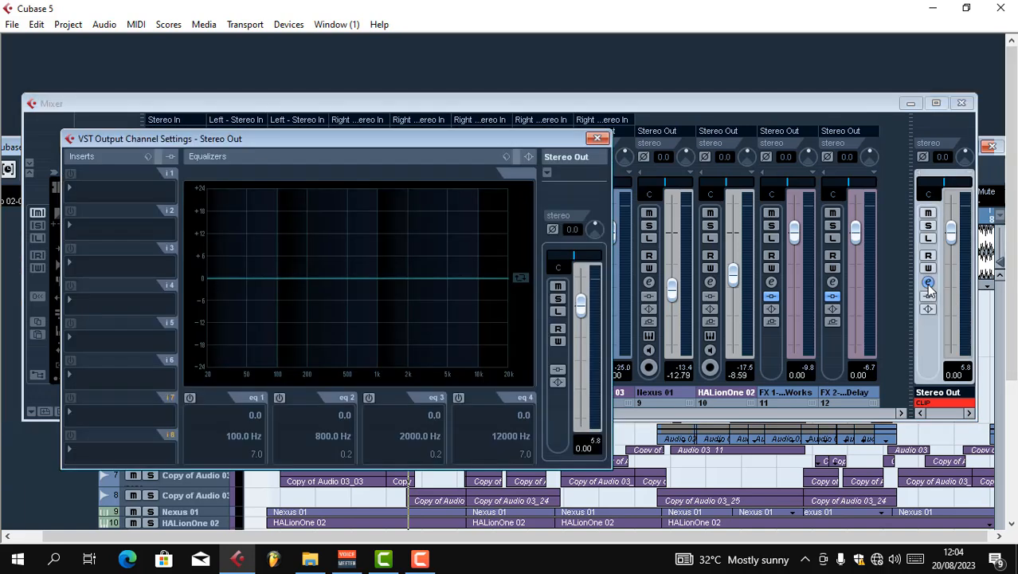
pyautogui.click(942, 408)
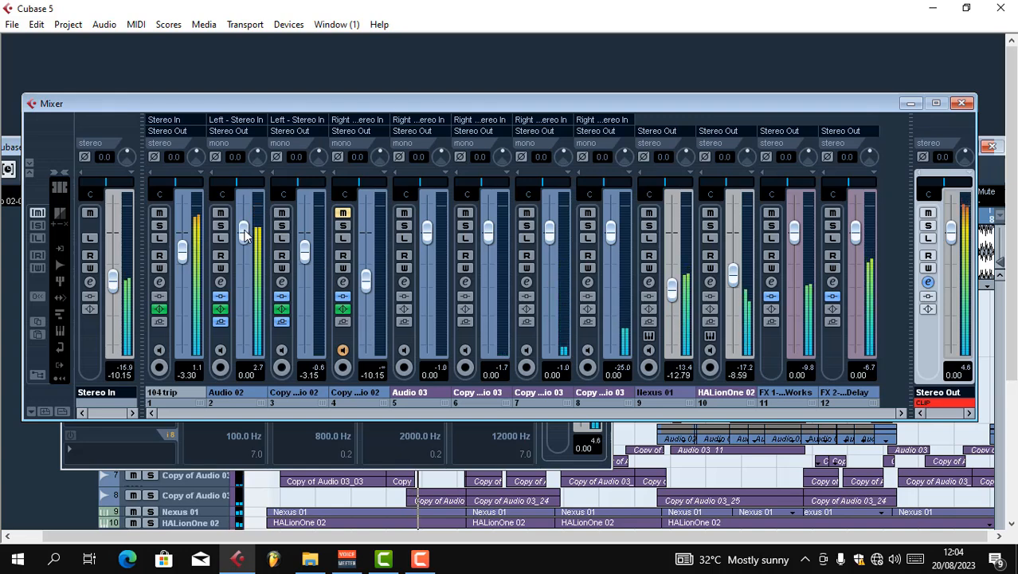
# Lower the Audio 02 fader to -4.63 dB and the 104 trip fader to -7.50 dB, resetting the Stereo Out clip indicator
pyautogui.moveTo(243, 242); pyautogui.dragTo(244, 269)
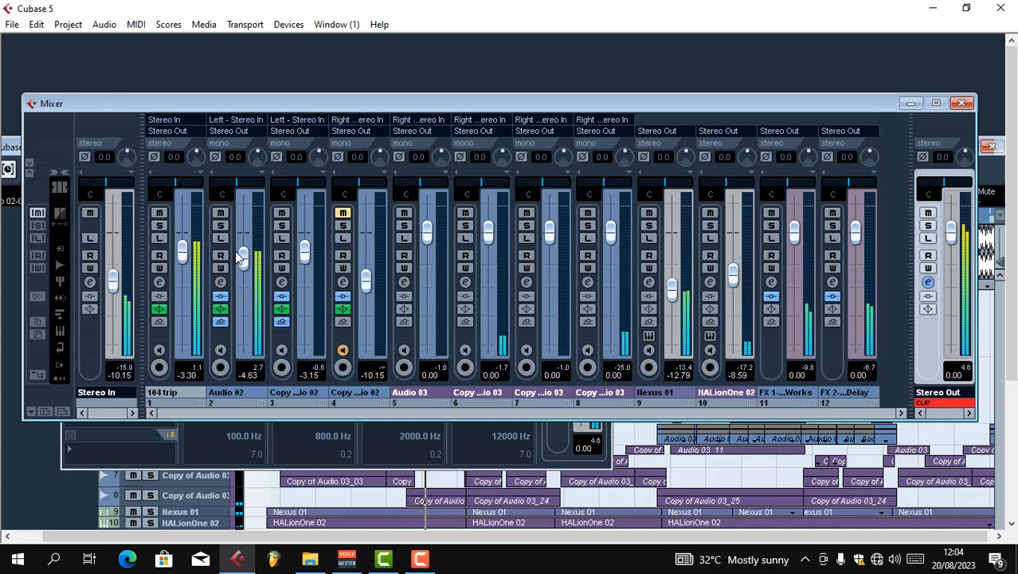
pyautogui.moveTo(182, 253); pyautogui.dragTo(182, 275)
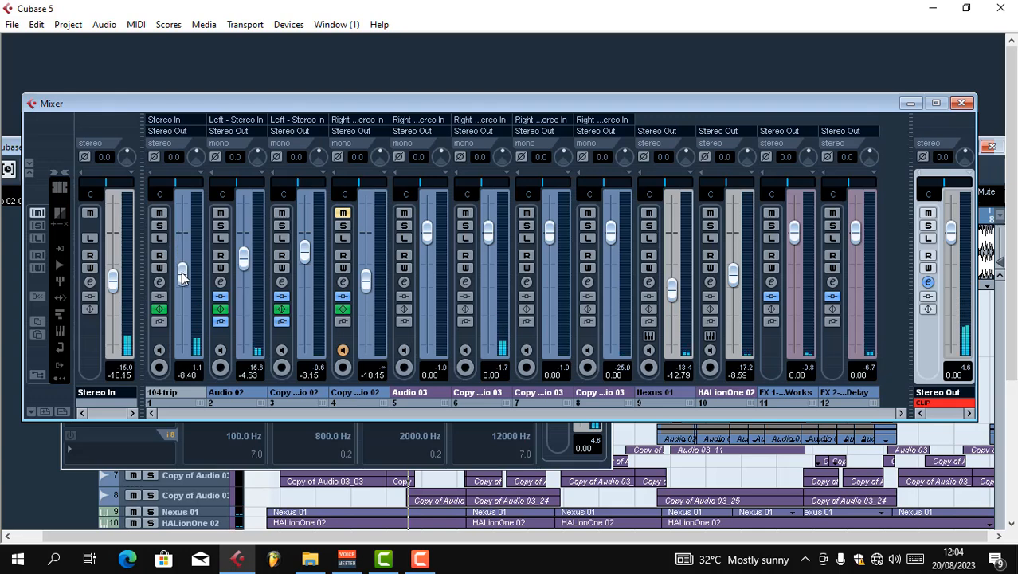
pyautogui.click(957, 403)
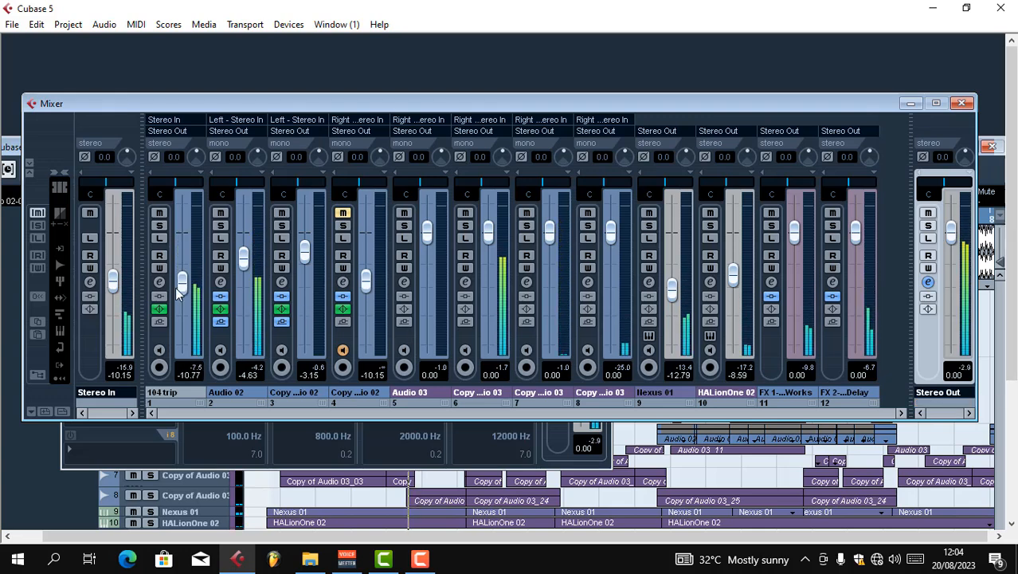
pyautogui.moveTo(179, 293); pyautogui.dragTo(181, 275)
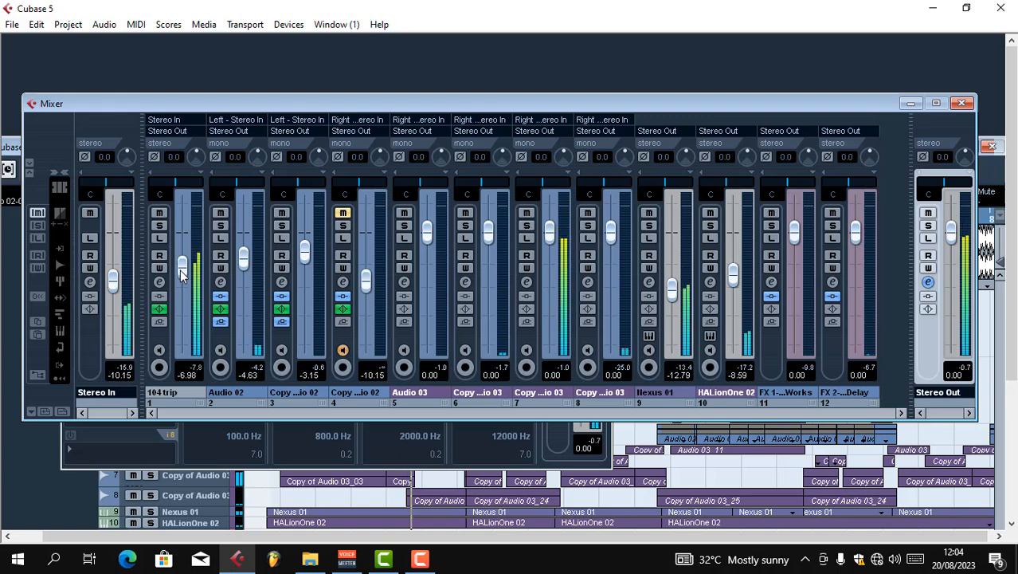
pyautogui.moveTo(182, 275); pyautogui.dragTo(182, 277)
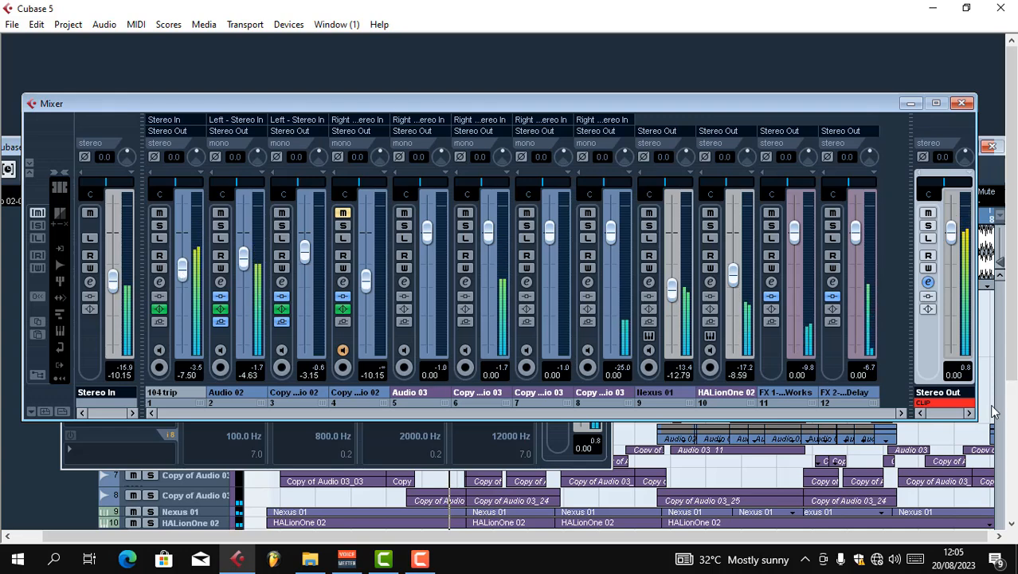
pyautogui.click(947, 404)
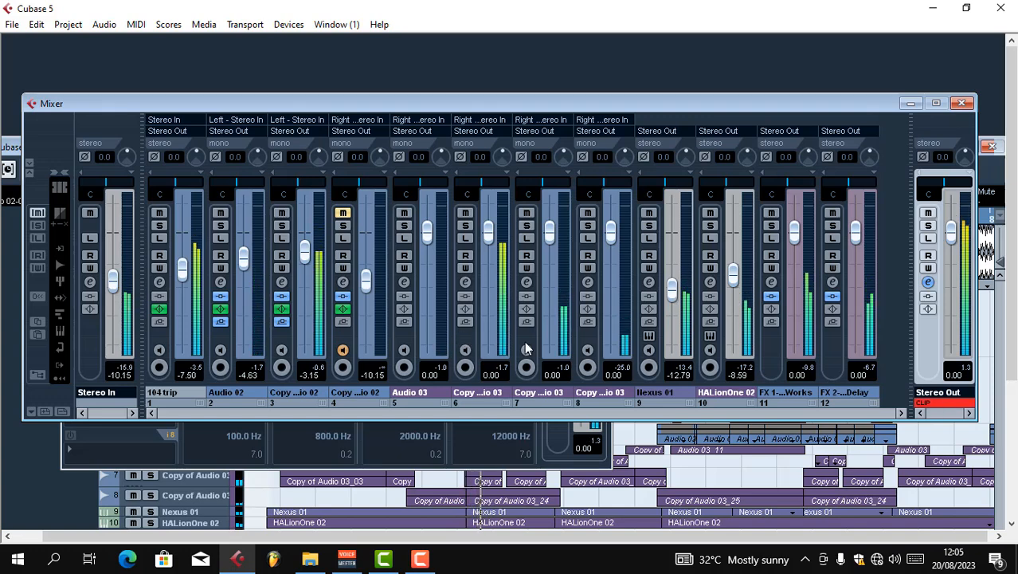
pyautogui.click(419, 560)
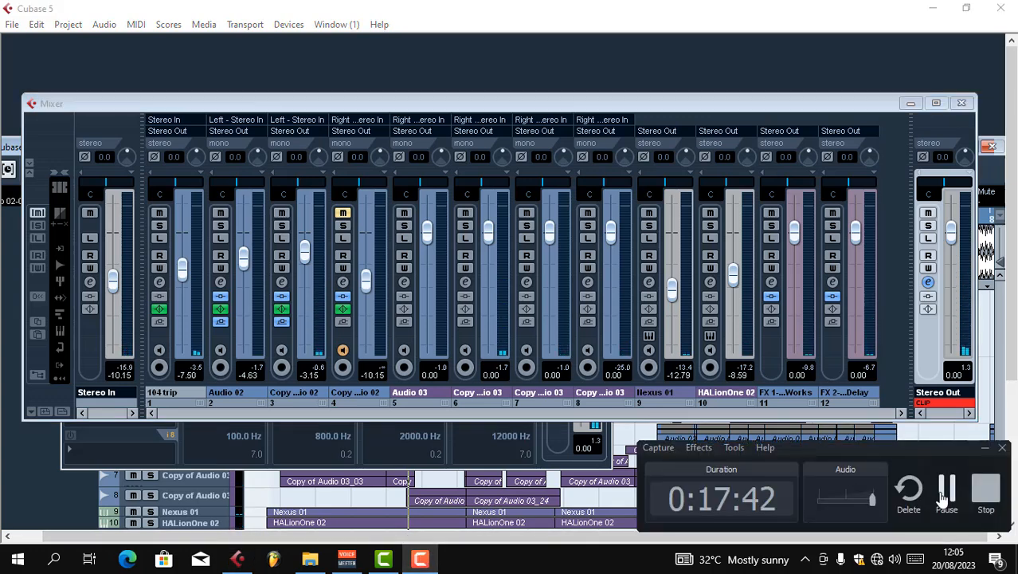
pyautogui.click(946, 490)
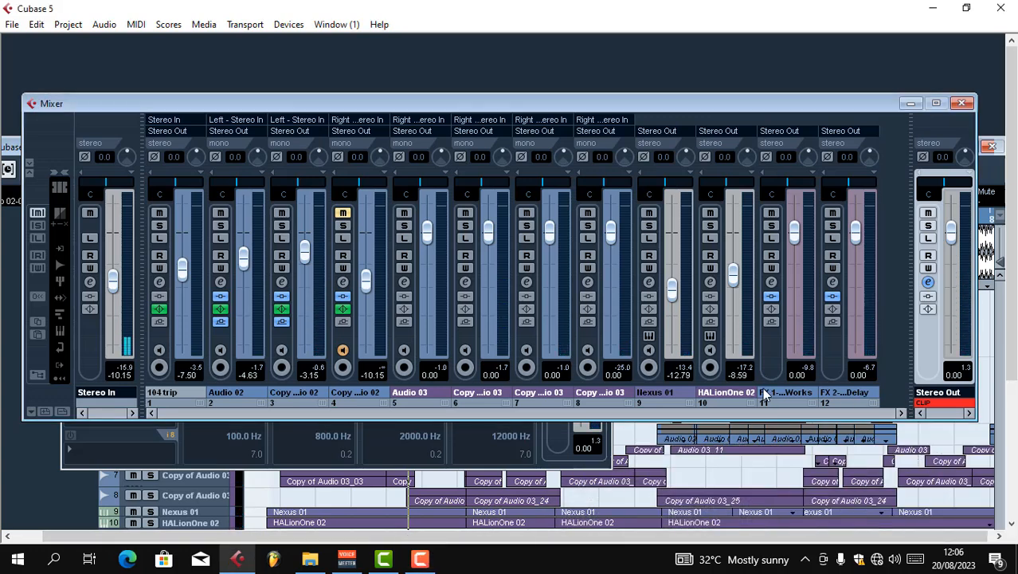
pyautogui.press('space')
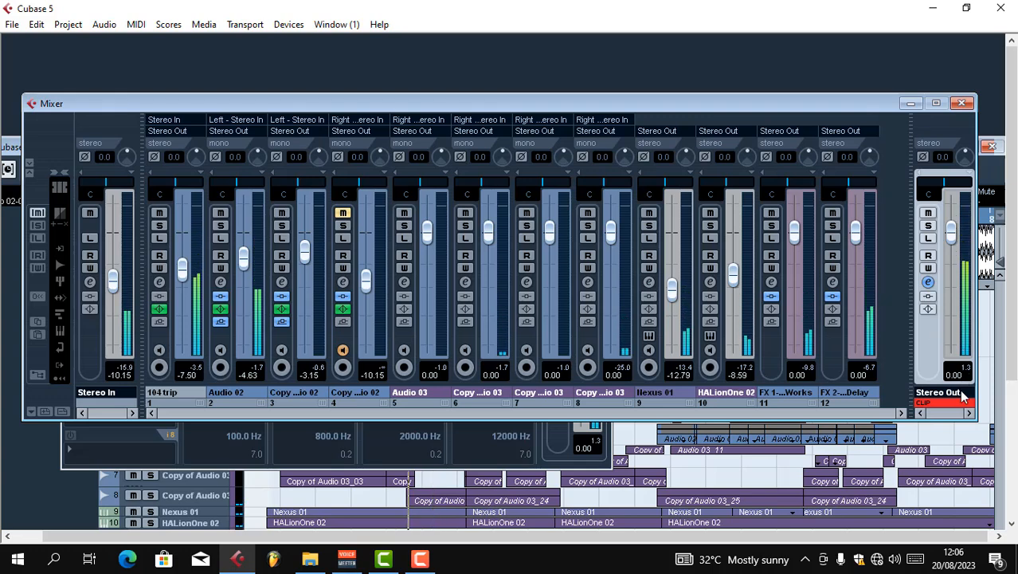
# Open the Stereo Out channel settings from the mixer
pyautogui.click(927, 283)
pyautogui.click(73, 192)
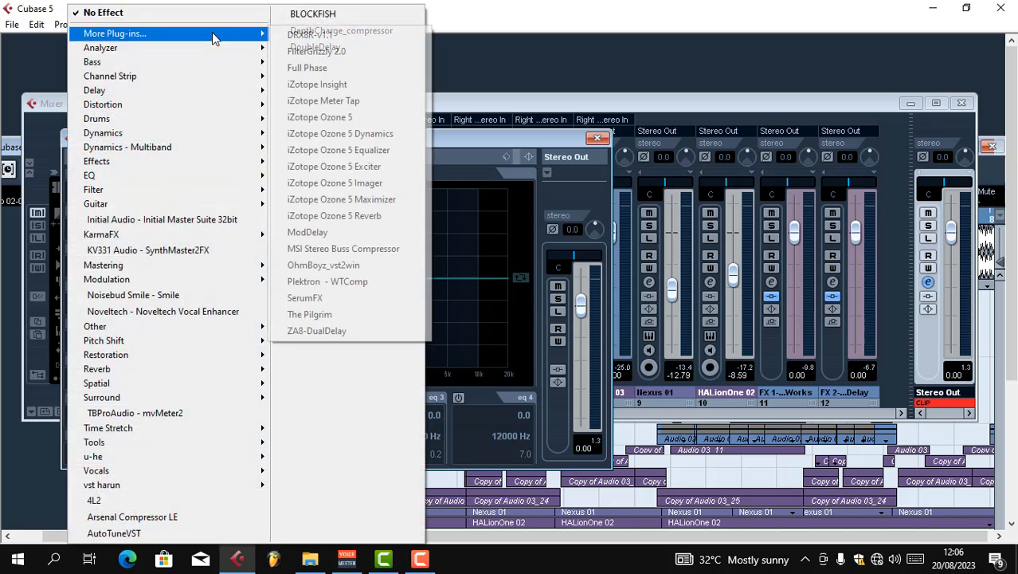
pyautogui.moveTo(156, 204)
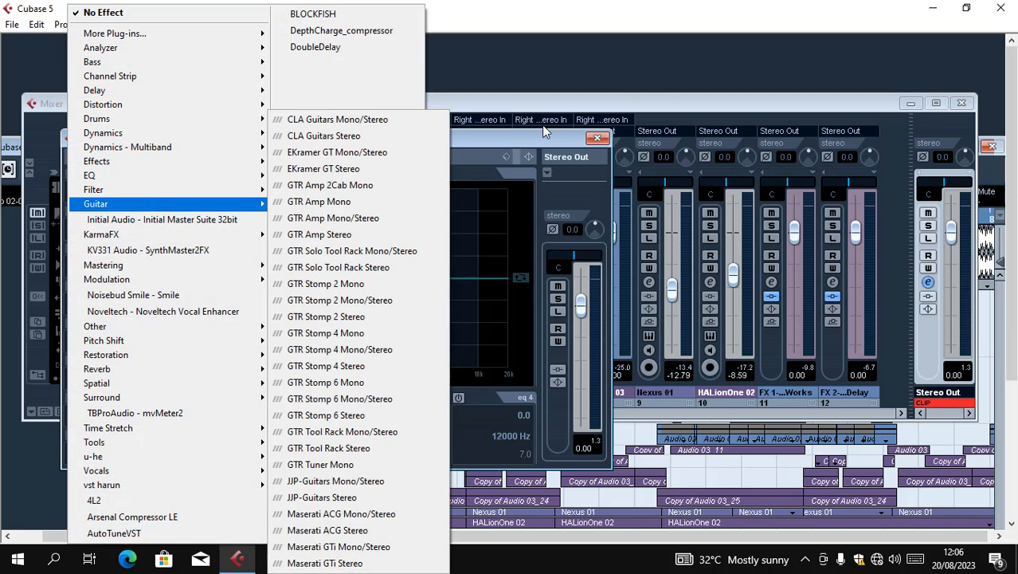
pyautogui.click(526, 146)
# Load the mixmaizer.vmx channel preset onto Stereo Out and check the StereoEnhancer insert's settings
pyautogui.rightClick(100, 230)
pyautogui.click(137, 292)
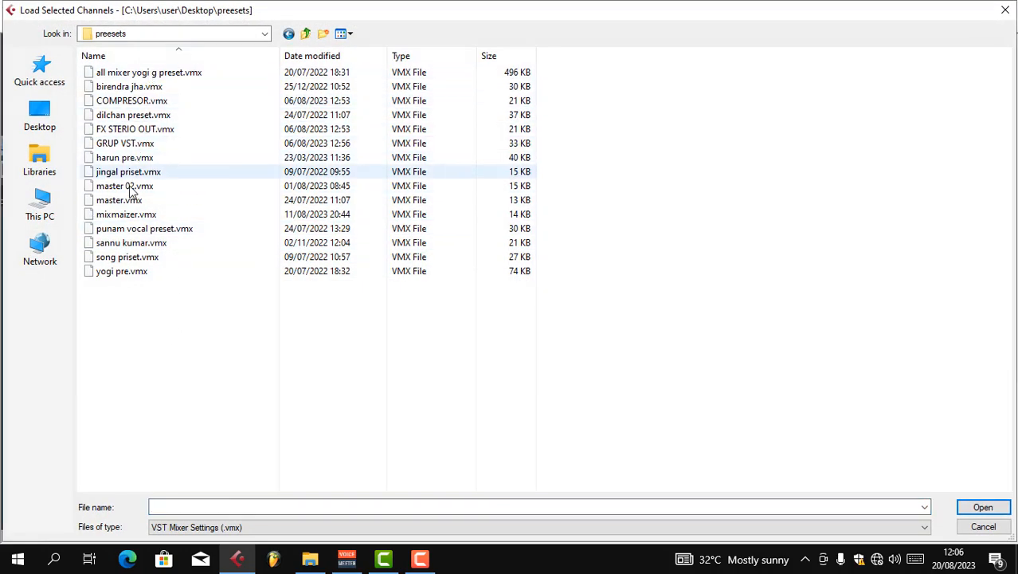
pyautogui.doubleClick(130, 217)
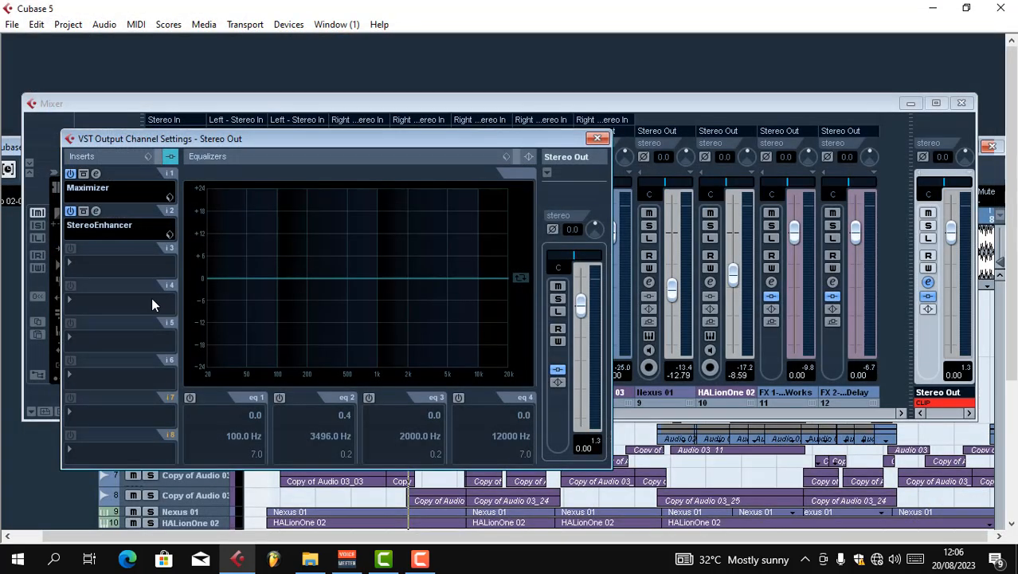
pyautogui.click(95, 211)
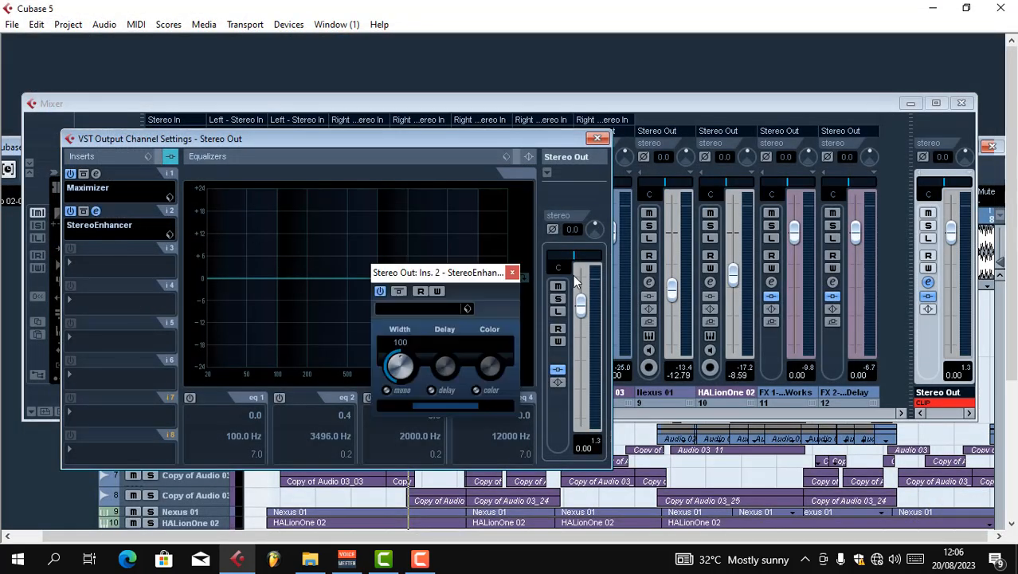
pyautogui.click(512, 272)
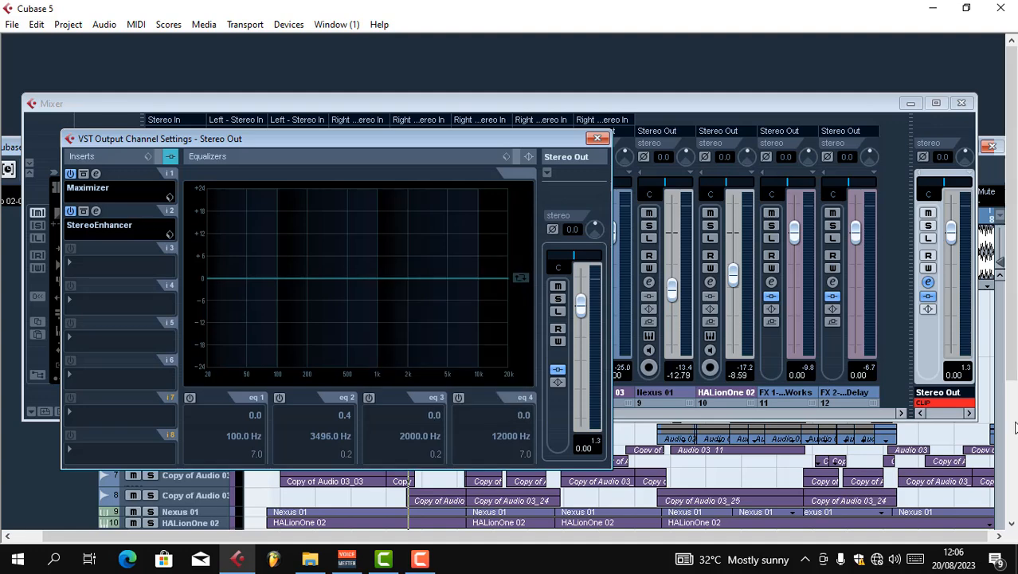
# Reset the Stereo Out clip indicator and reopen the Stereo Out channel settings
pyautogui.click(940, 403)
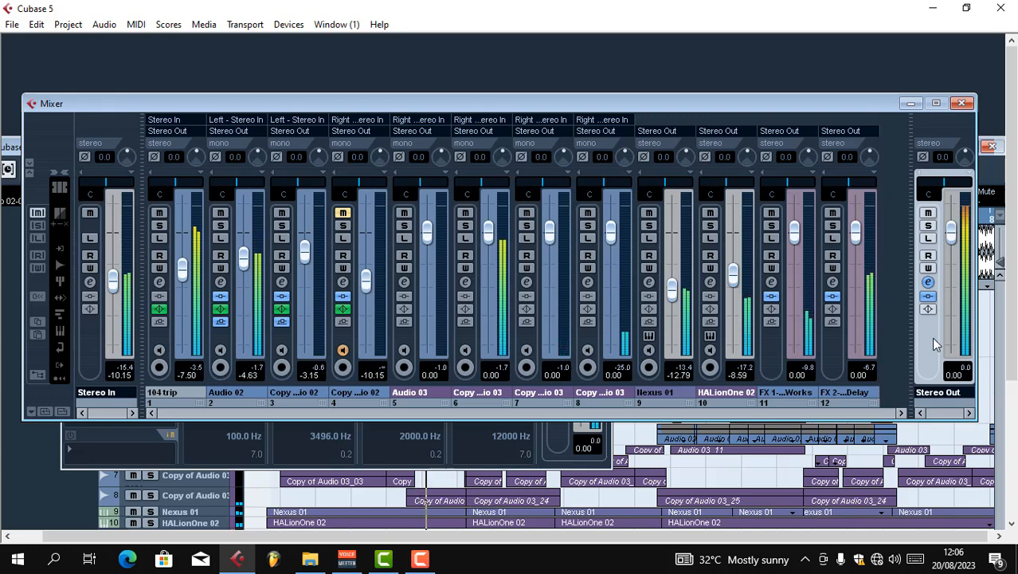
pyautogui.click(928, 282)
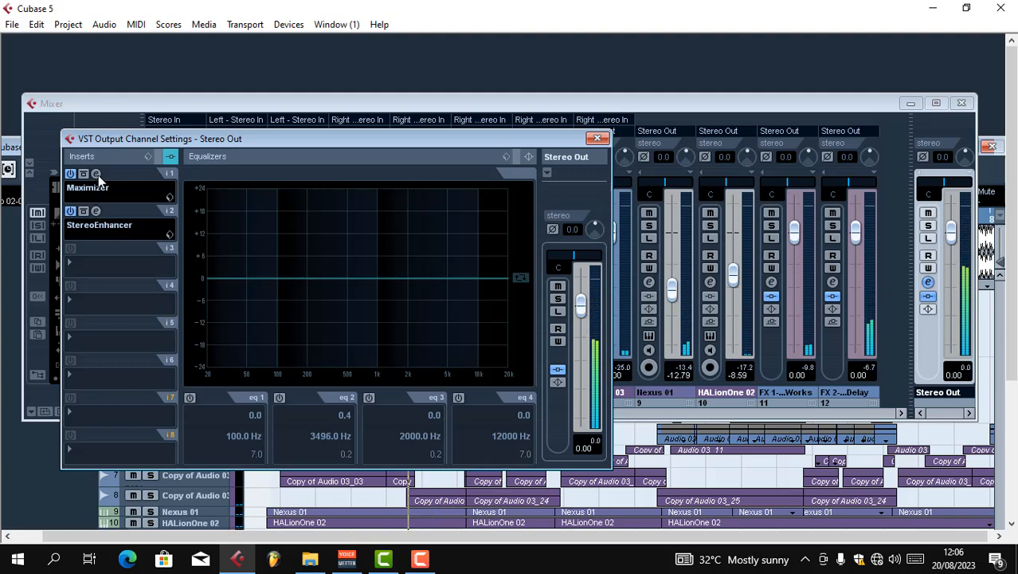
pyautogui.click(80, 265)
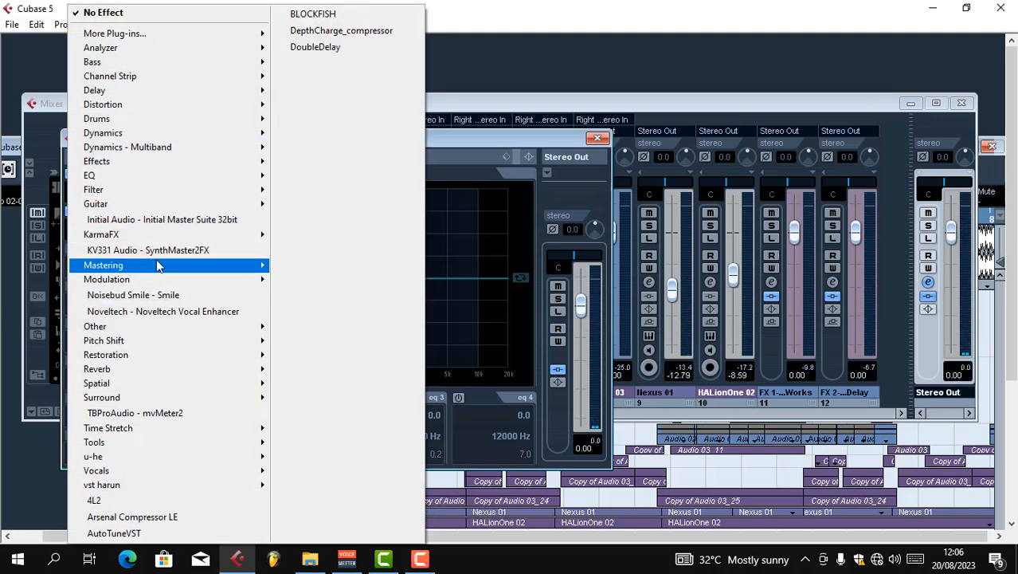
pyautogui.moveTo(158, 264)
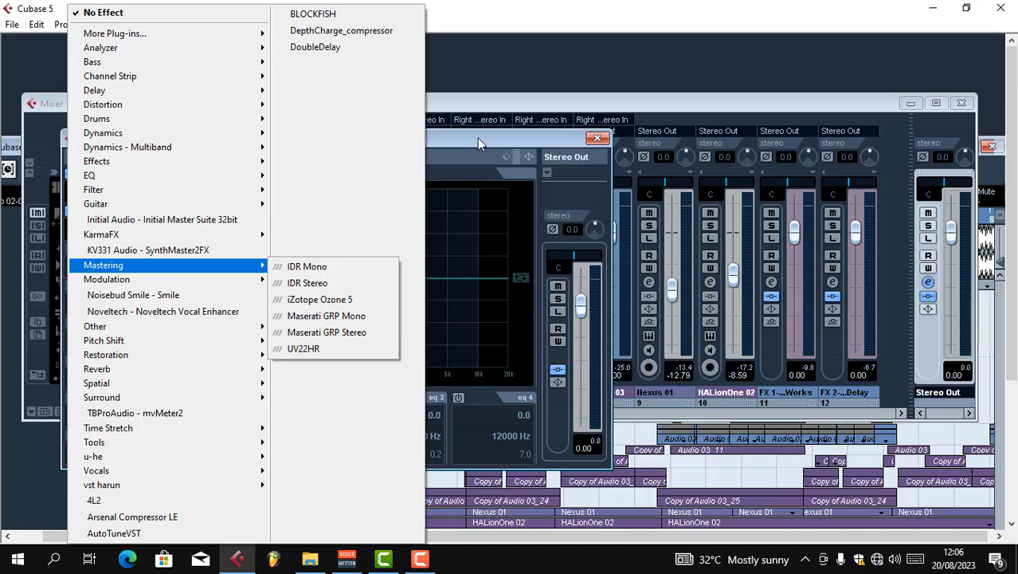
pyautogui.click(480, 143)
# Set the StereoEnhancer width on Stereo Out to 95 and return to the maximized project window
pyautogui.click(96, 212)
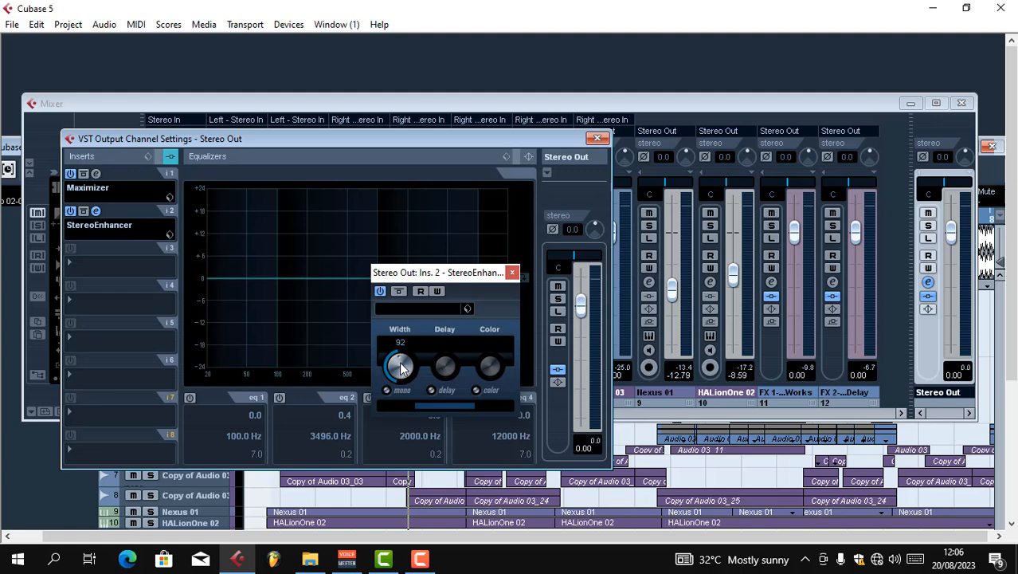
pyautogui.click(598, 140)
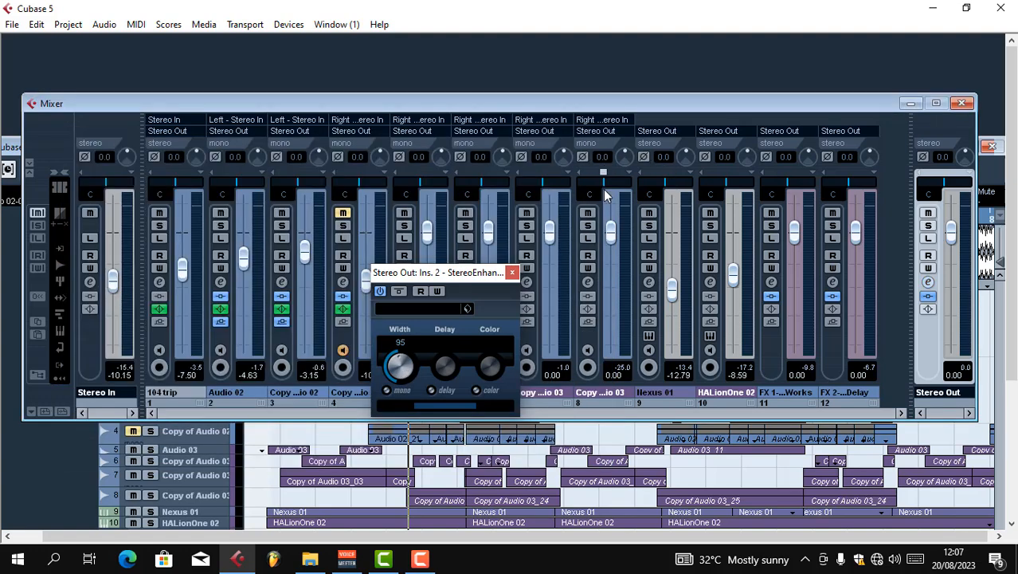
pyautogui.click(512, 273)
pyautogui.click(961, 103)
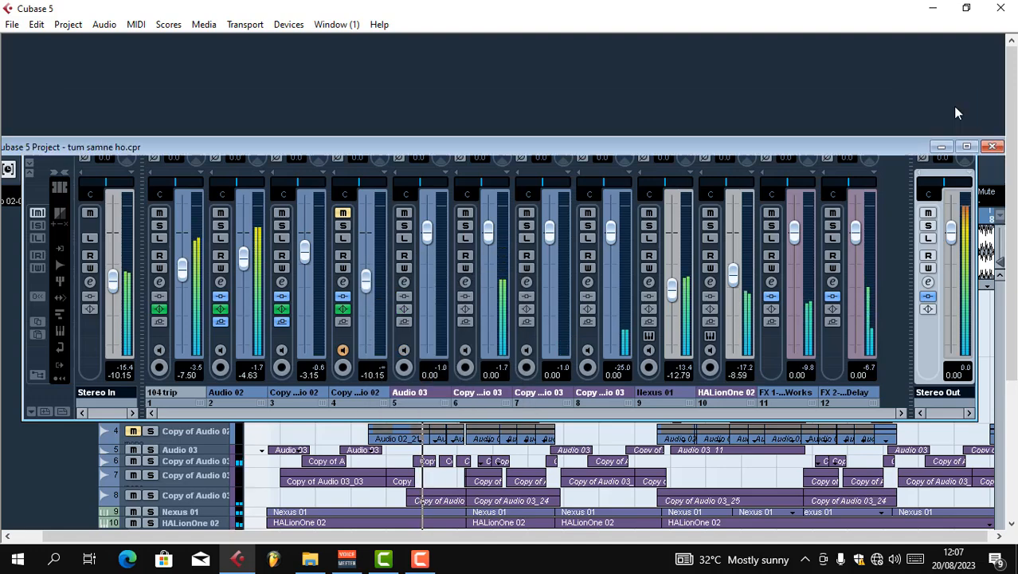
pyautogui.click(976, 146)
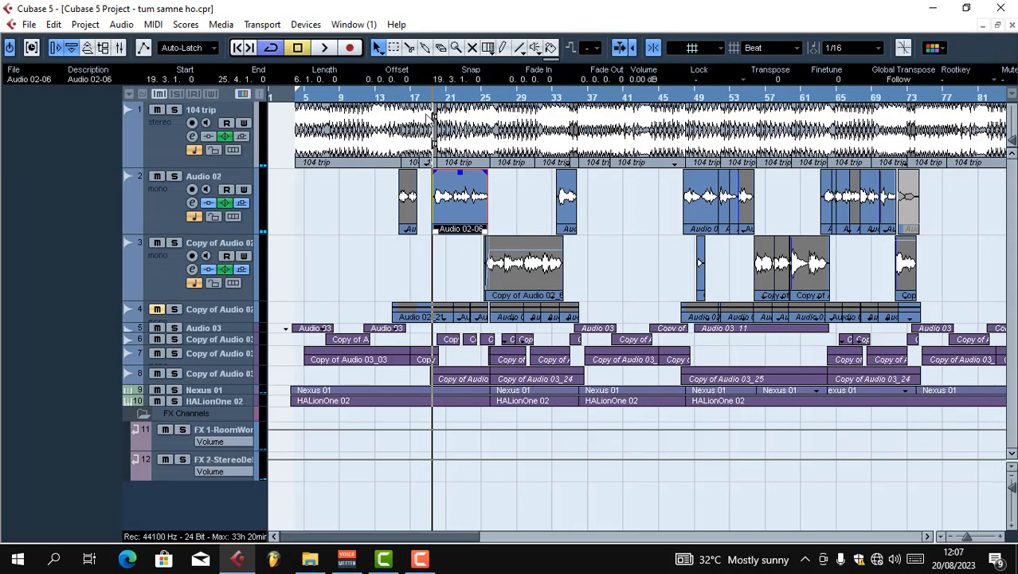
# Play the mix from about bar 18 through the vocals on Audio 02 and its copy, and stop playback
pyautogui.click(426, 99)
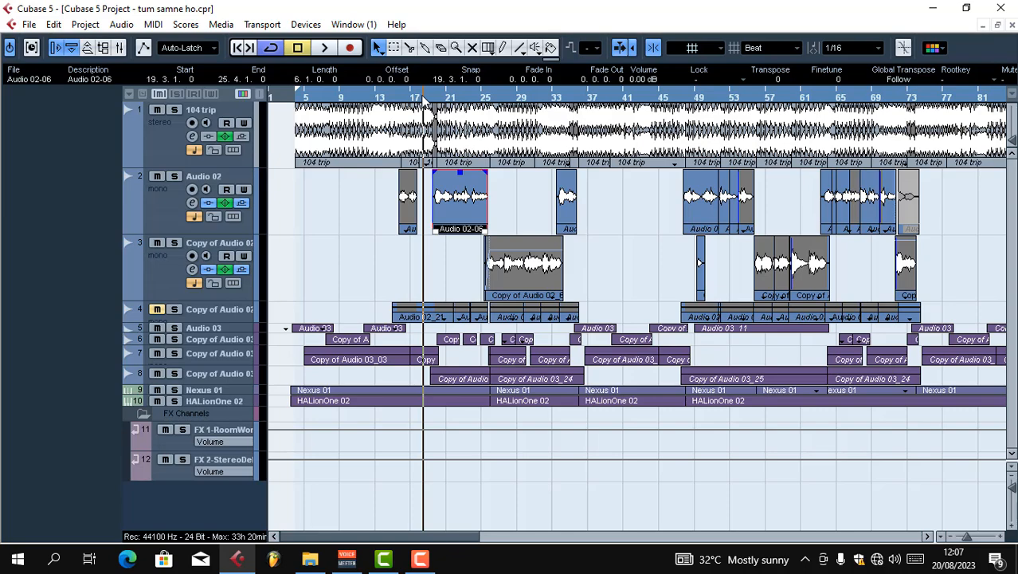
pyautogui.press('h')
pyautogui.press('h')
pyautogui.press('h')
pyautogui.press('h')
pyautogui.press('h')
pyautogui.press('space')
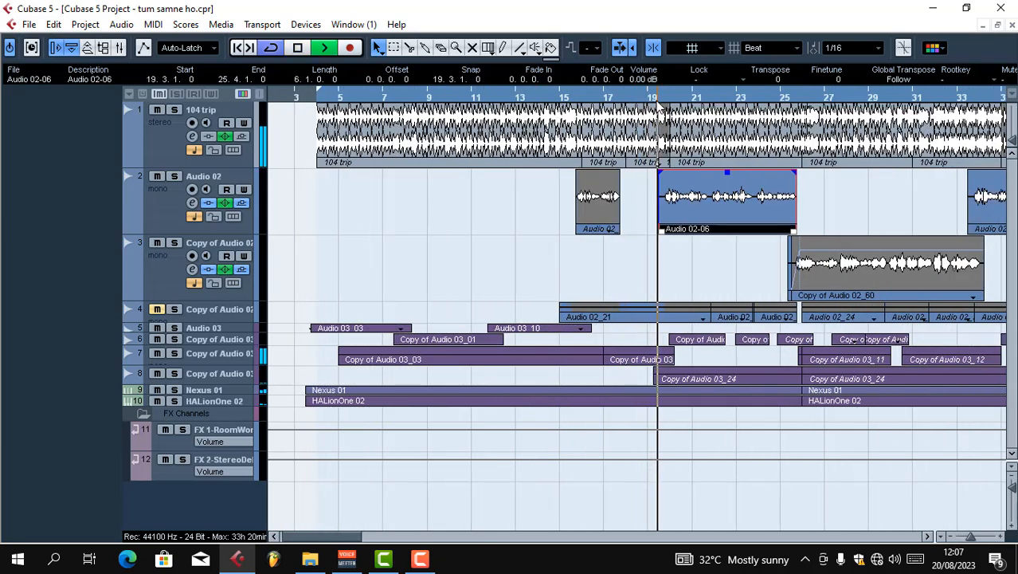
pyautogui.press('g')
pyautogui.press('g')
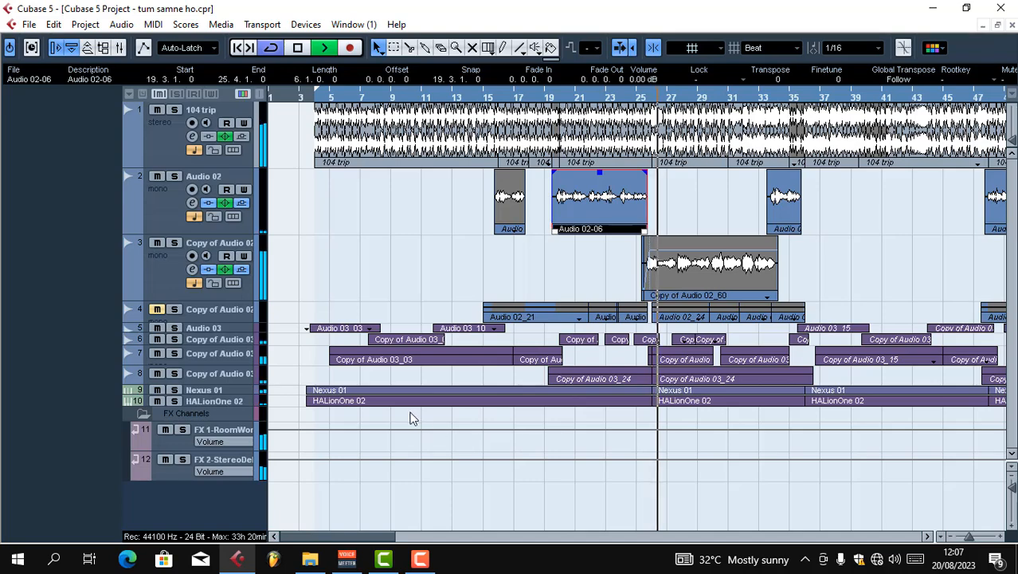
pyautogui.press('g')
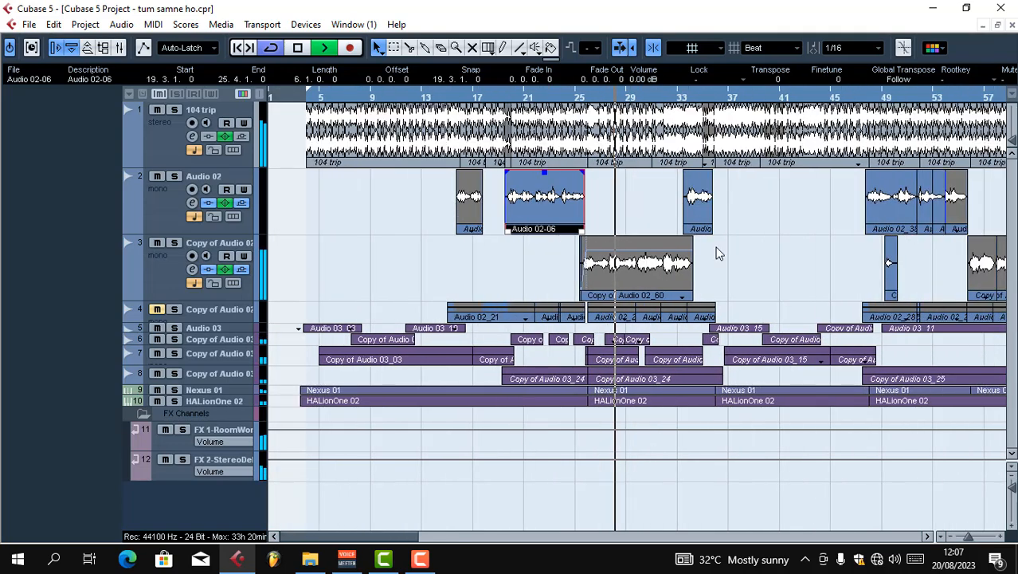
pyautogui.press('g')
pyautogui.press('g')
pyautogui.press('h')
pyautogui.press('h')
pyautogui.press('h')
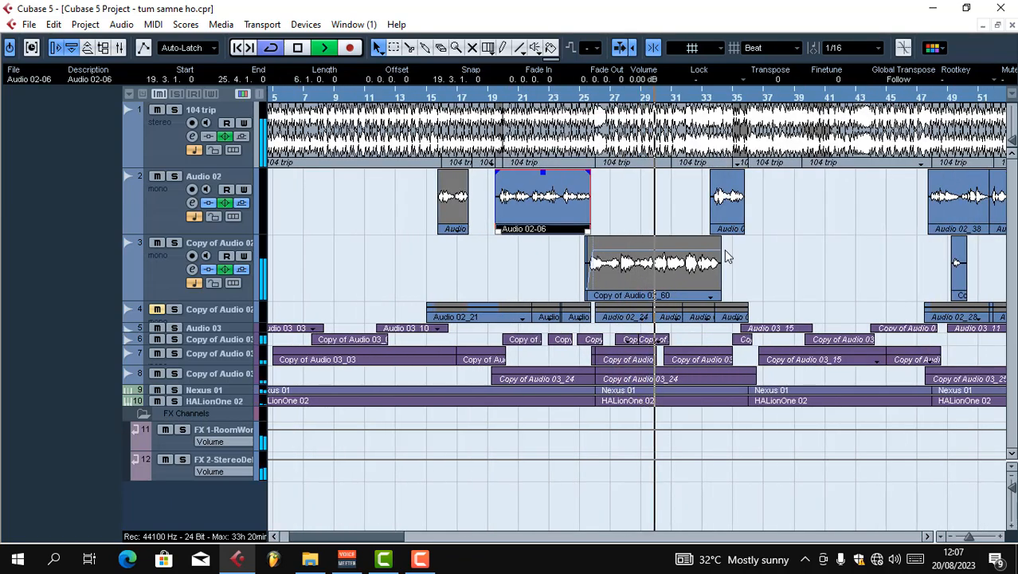
pyautogui.press('space')
# Zoom out the project timeline to show the full song arrangement
pyautogui.press('g')
pyautogui.press('g')
pyautogui.press('g')
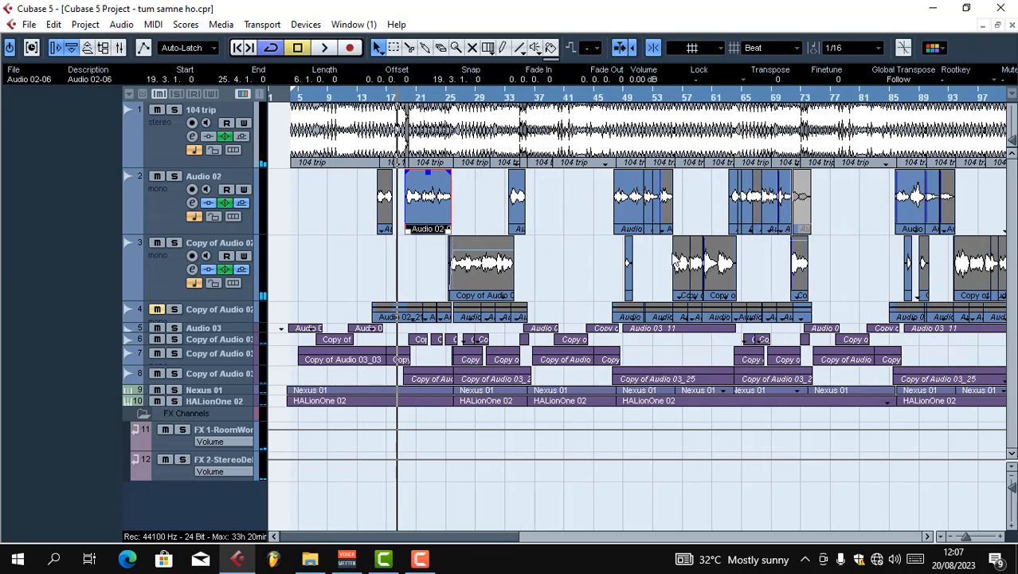
pyautogui.press('g')
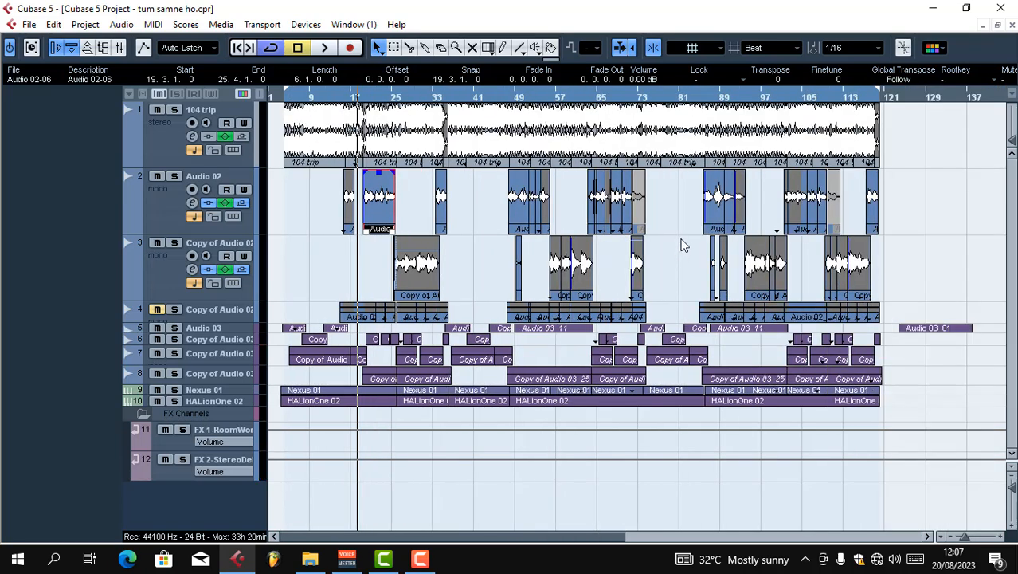